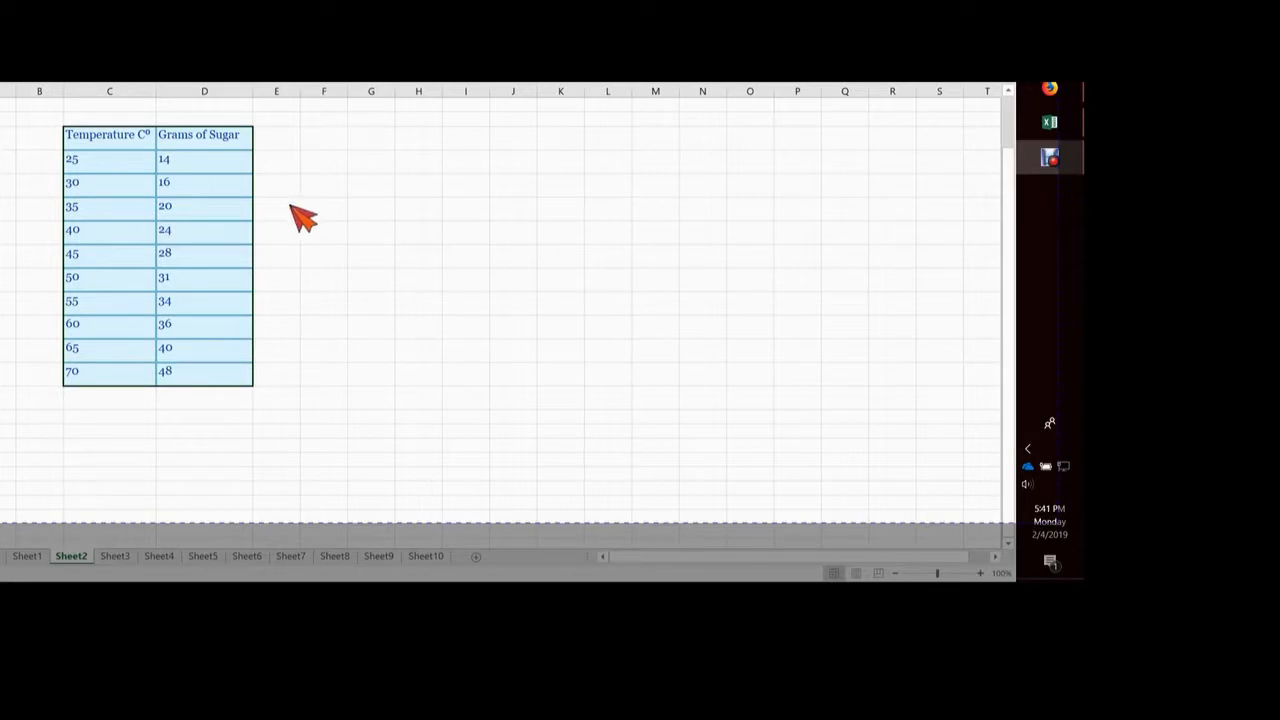
Insert a scatter chart with smooth lines and markers from the temperature and sugar values, and move it beside the table
left_click(152, 203)
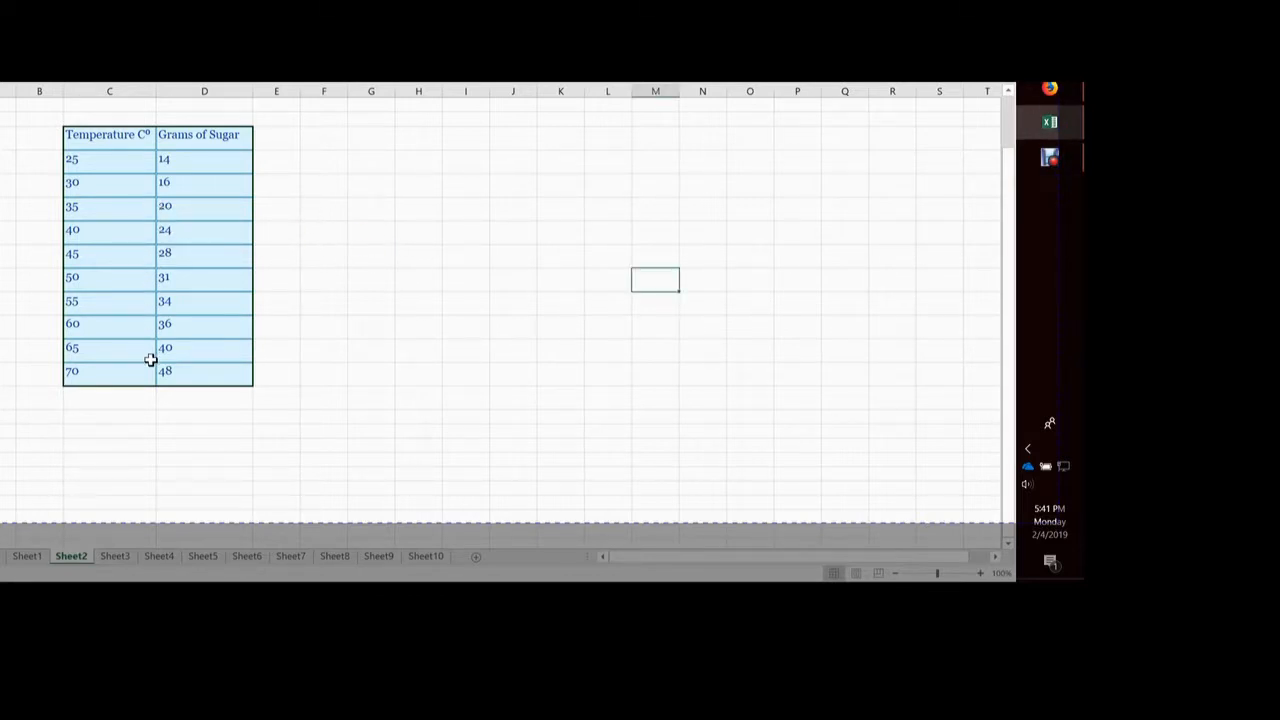
left_click_drag(140, 160, 166, 461)
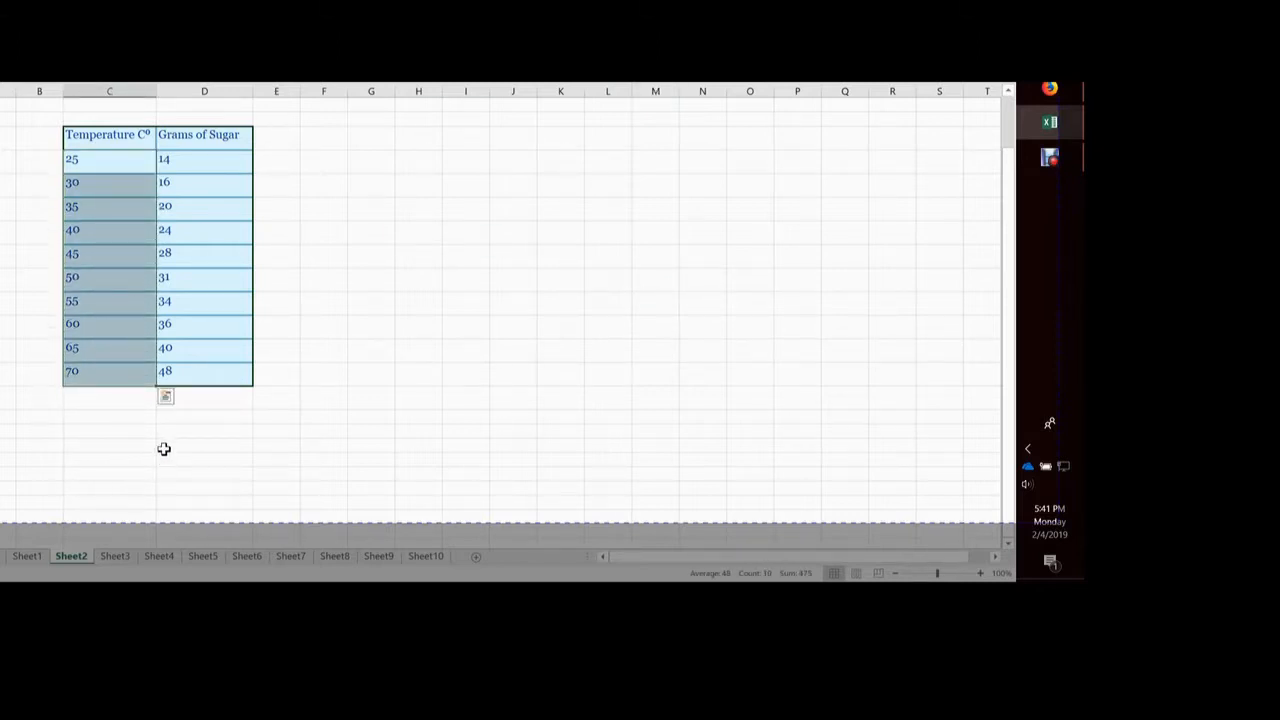
left_click_drag(239, 167, 240, 461)
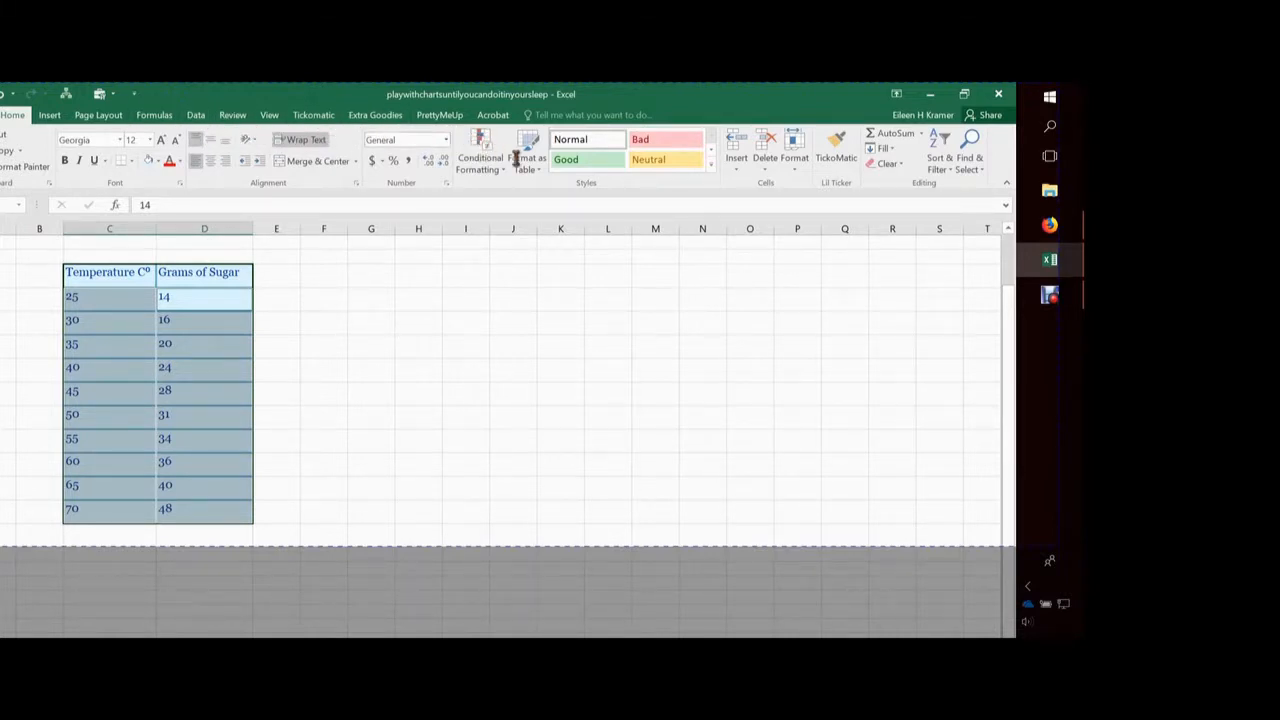
left_click(93, 116)
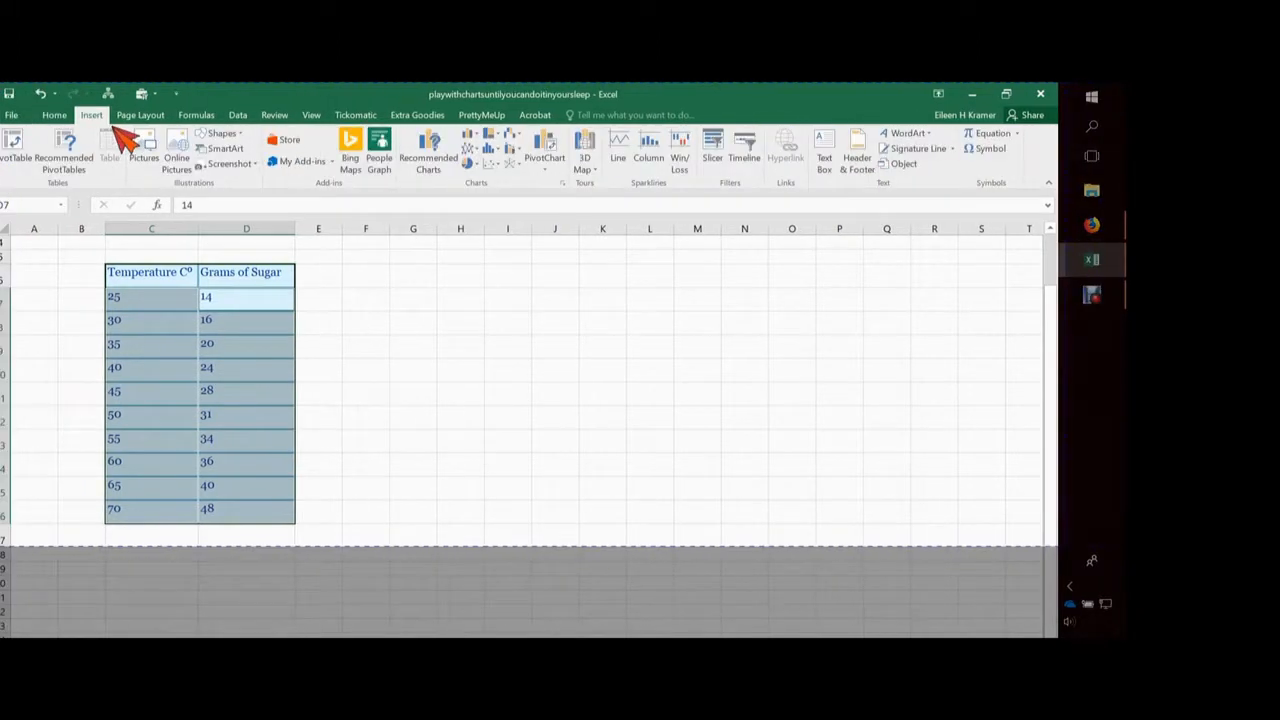
left_click(491, 164)
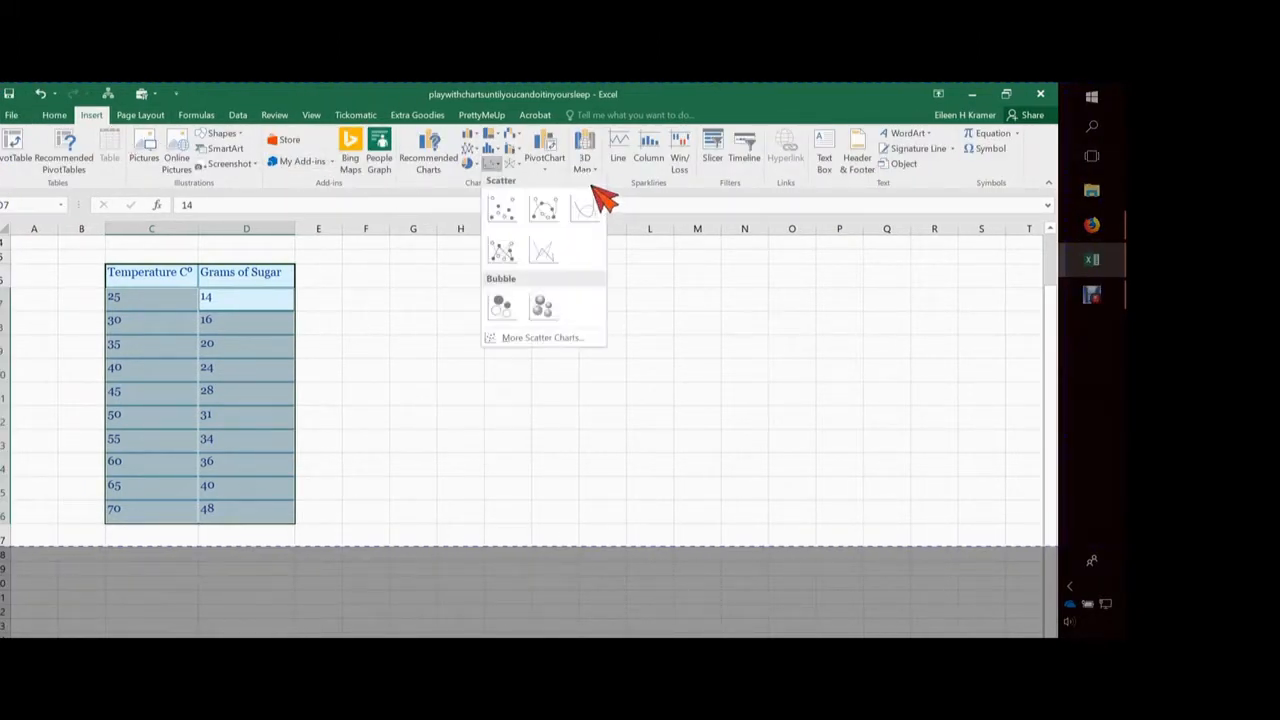
left_click(543, 206)
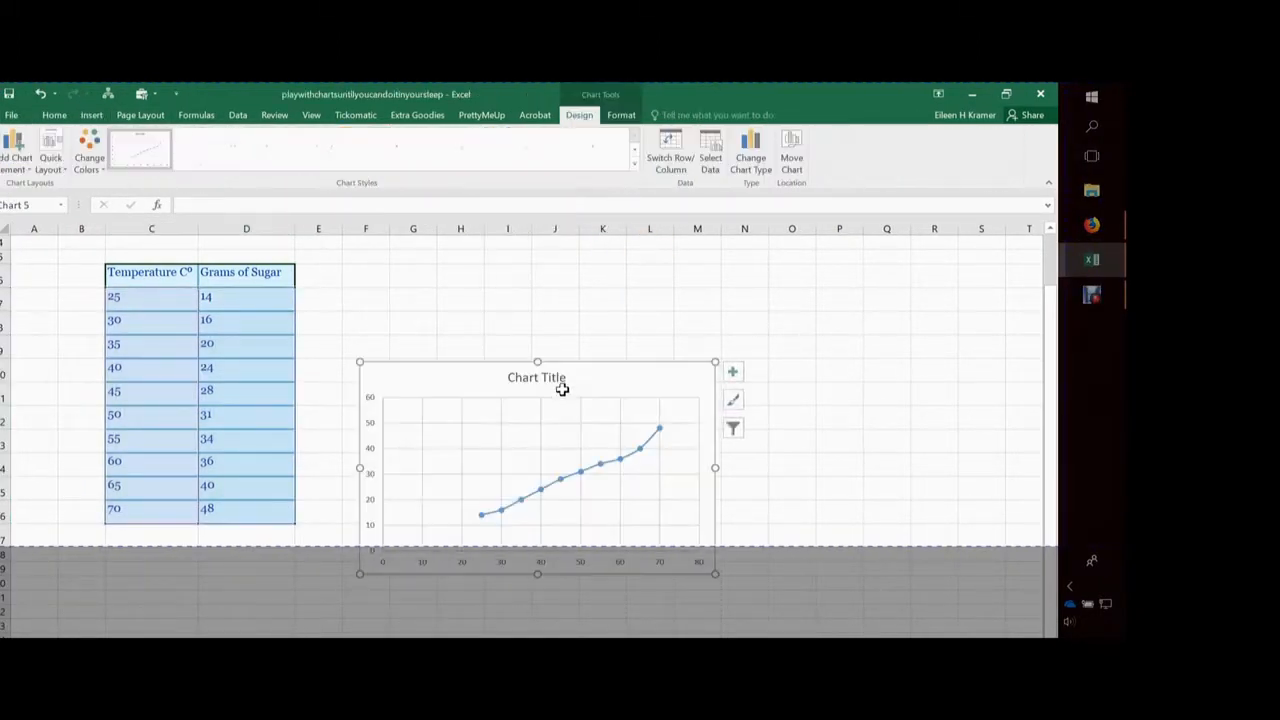
left_click_drag(500, 420, 457, 336)
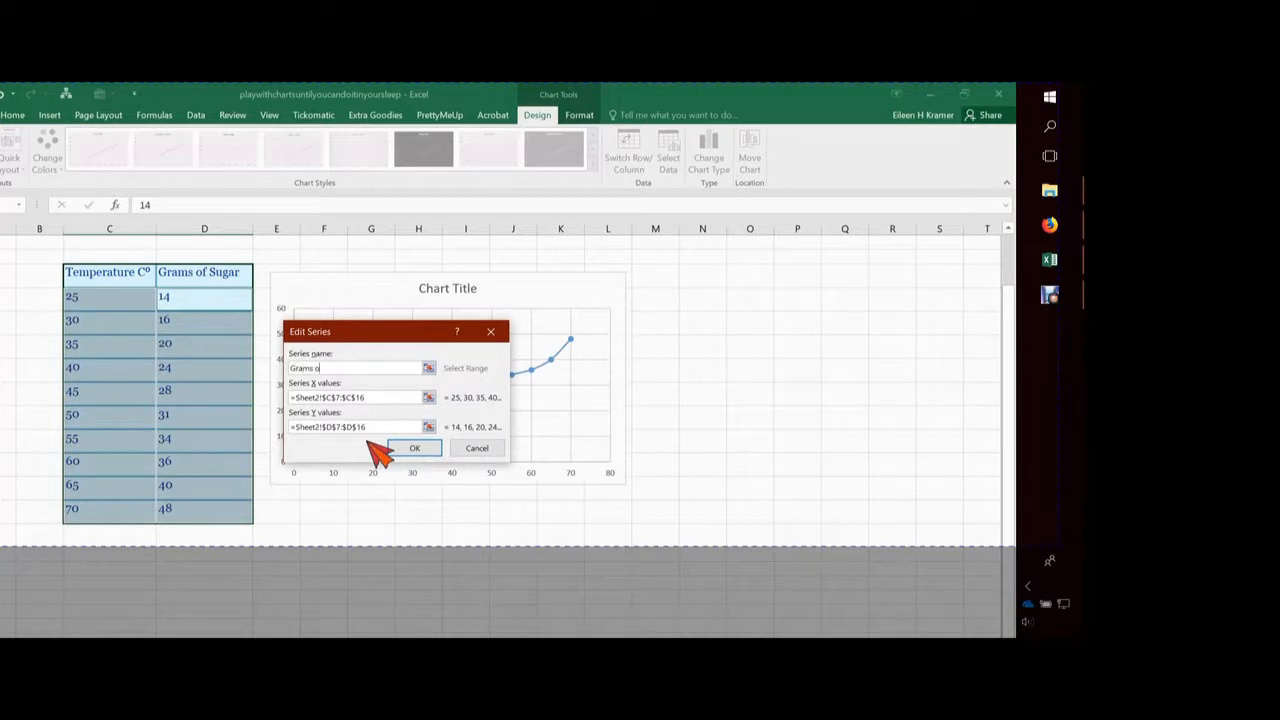
Confirm the series name Grams of Sugar and apply a quick layout with axis titles, a legend and a last-point label
left_click(414, 448)
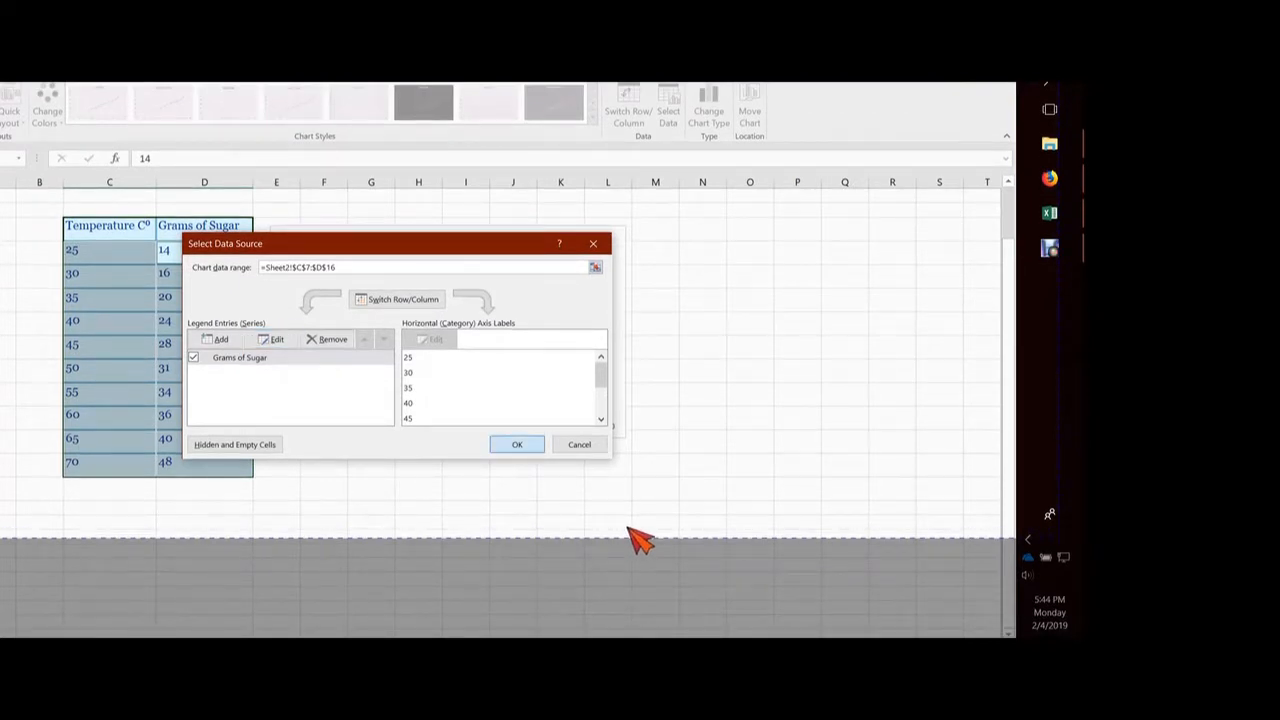
key("Return")
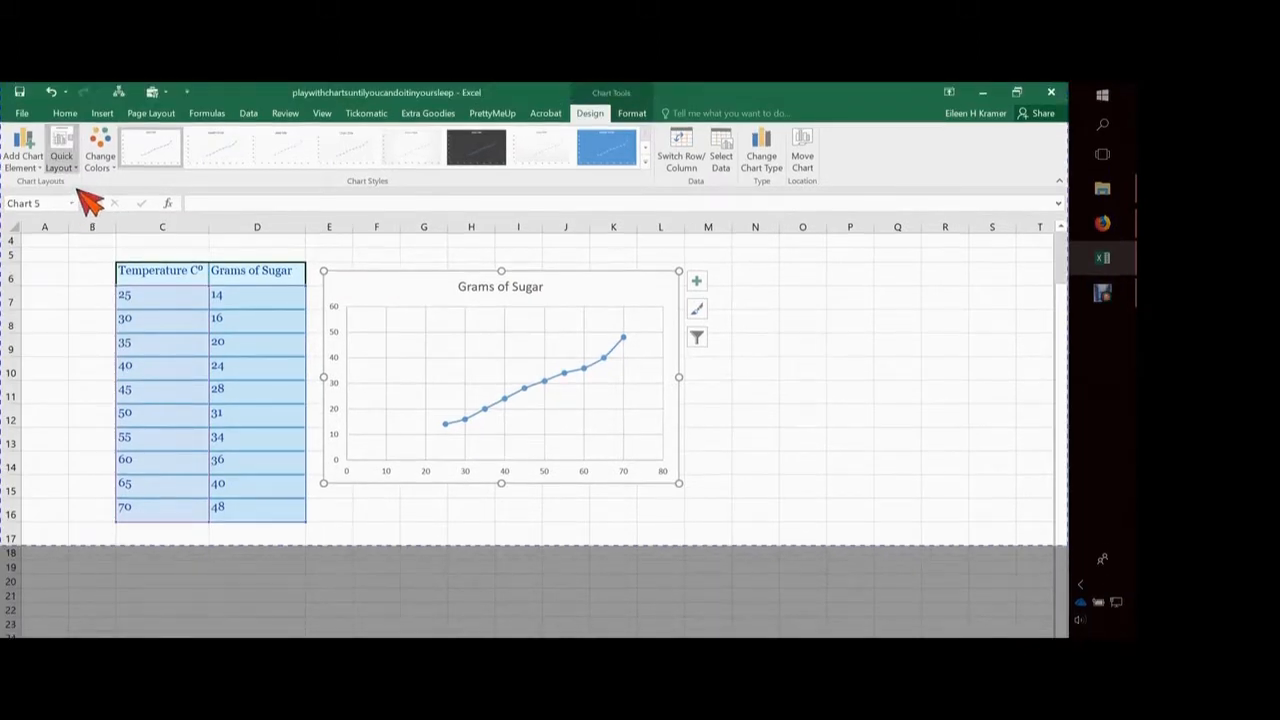
left_click(62, 160)
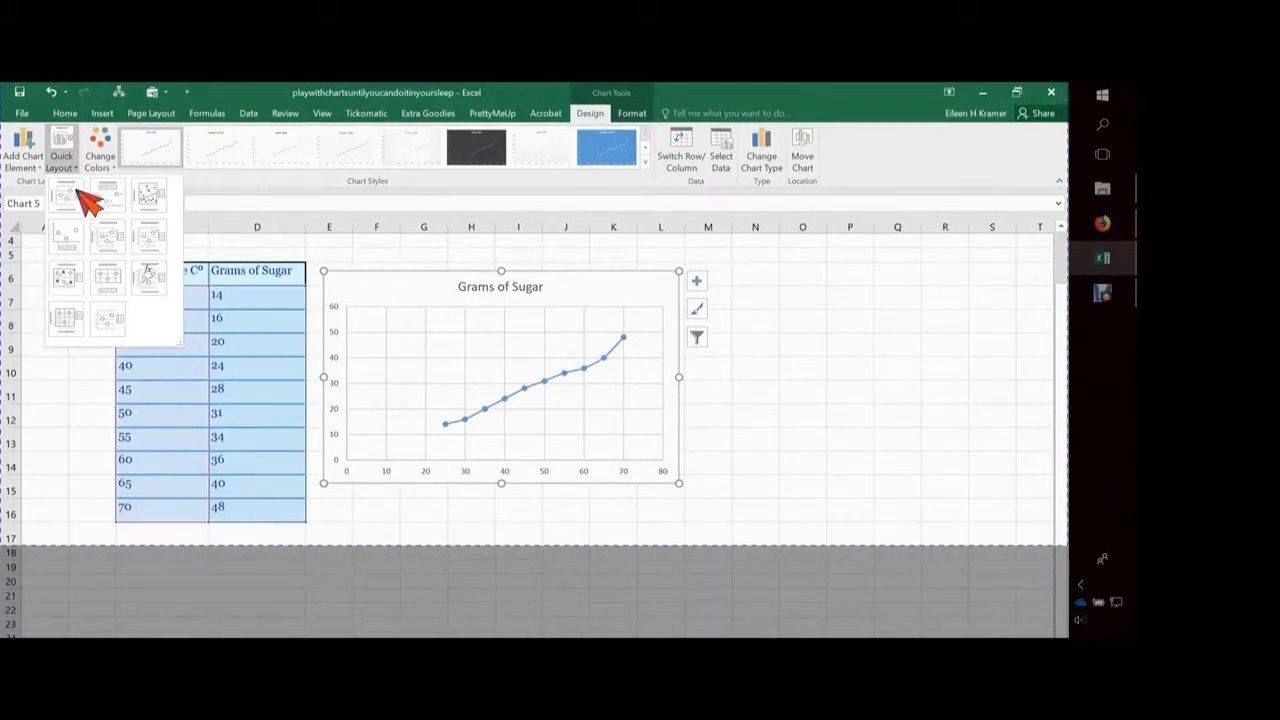
left_click(158, 245)
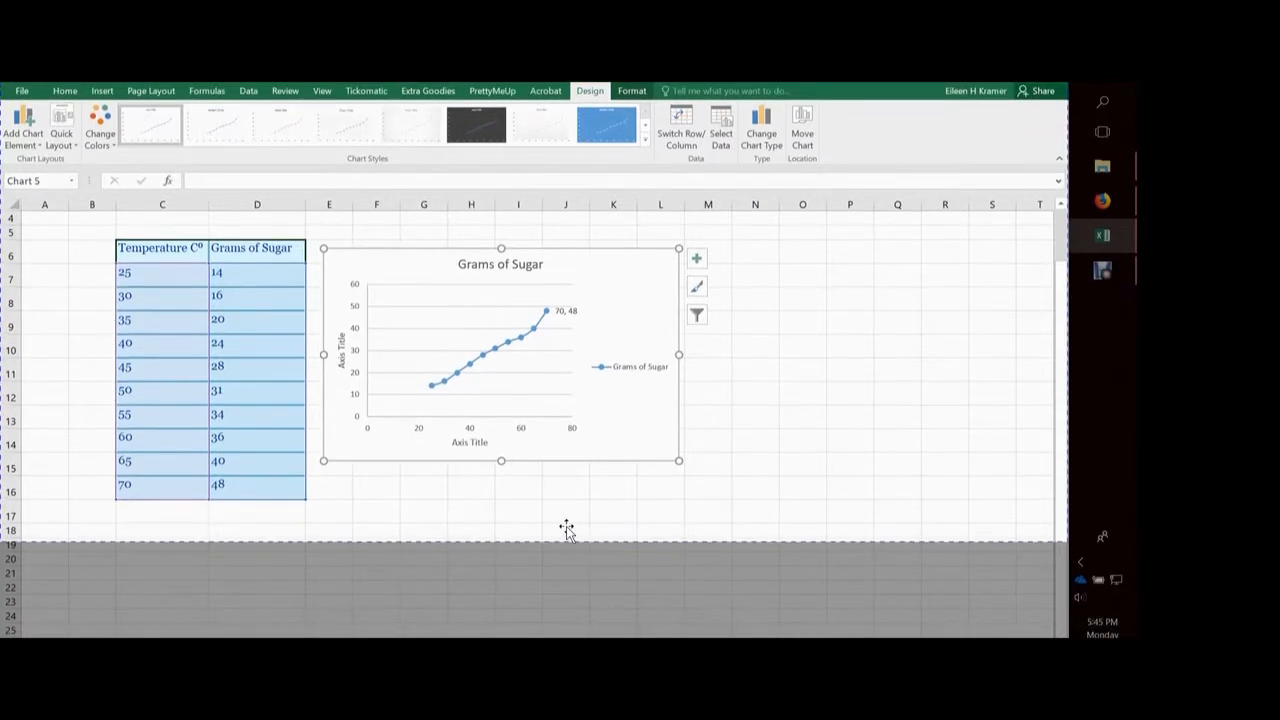
Title the chart's horizontal axis "Temperature Cº", inserting the º from the symbol set
left_click(470, 442)
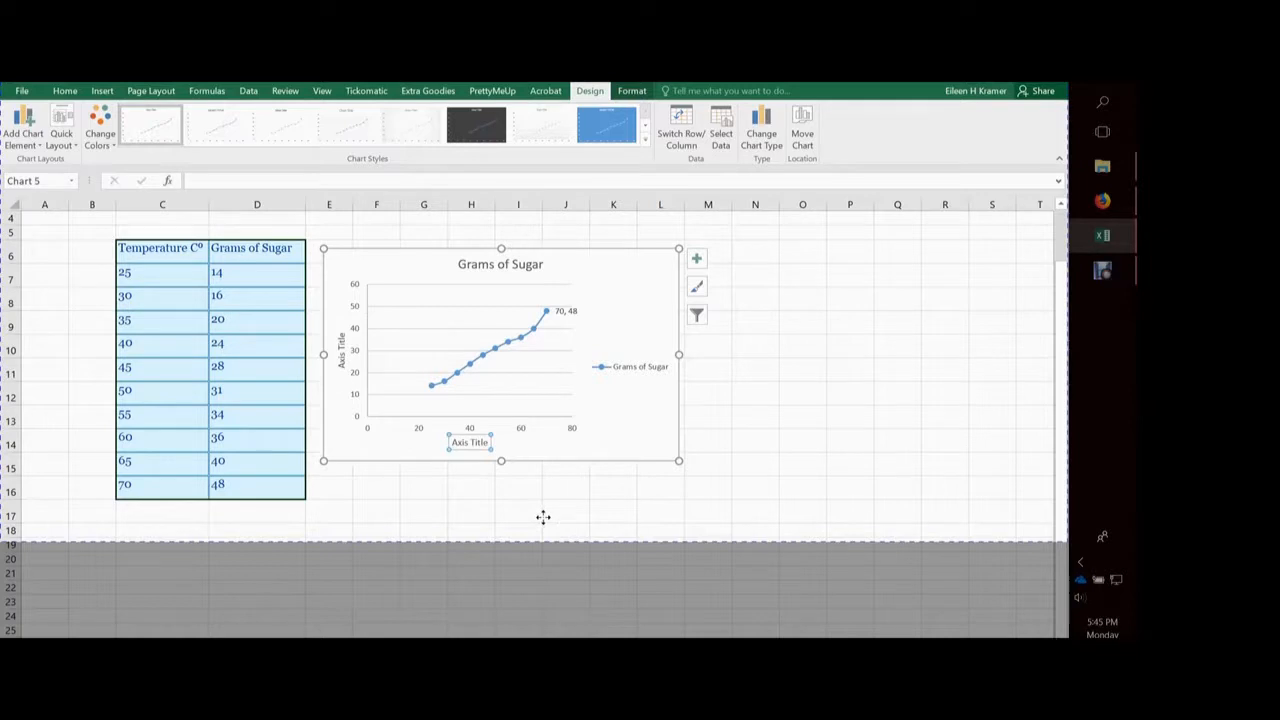
left_click_drag(452, 443, 492, 442)
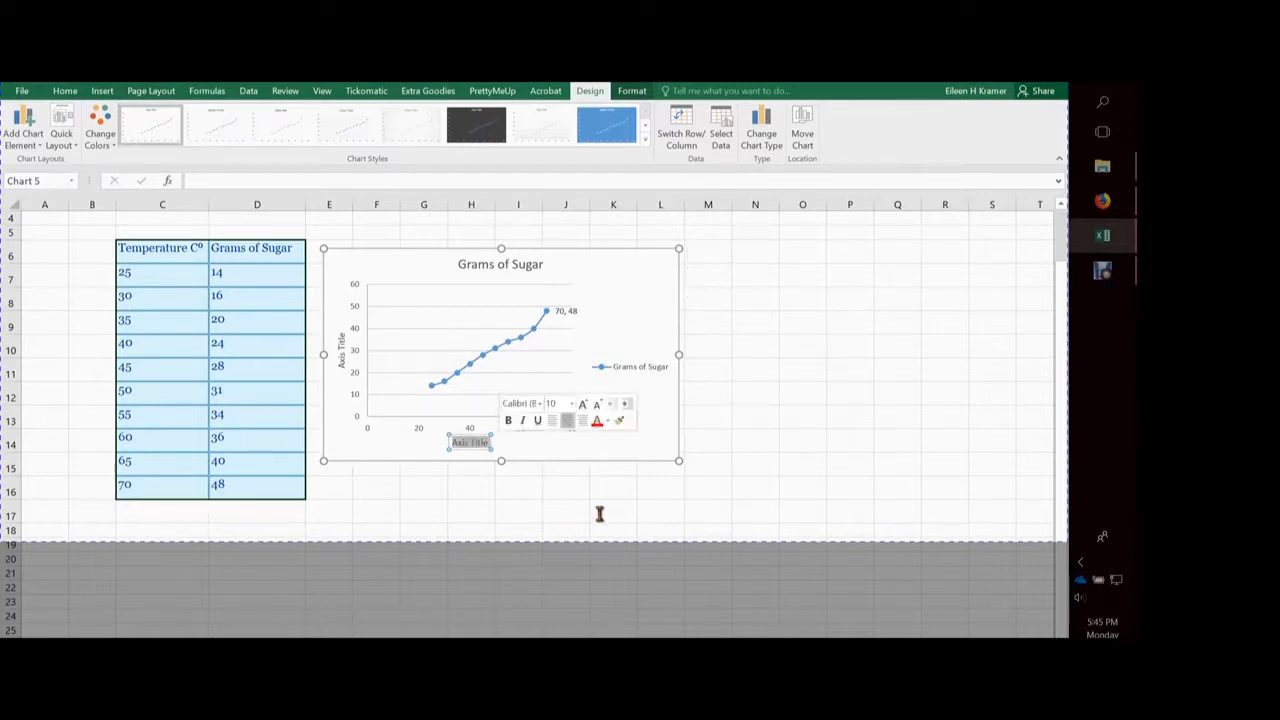
type("Temperature")
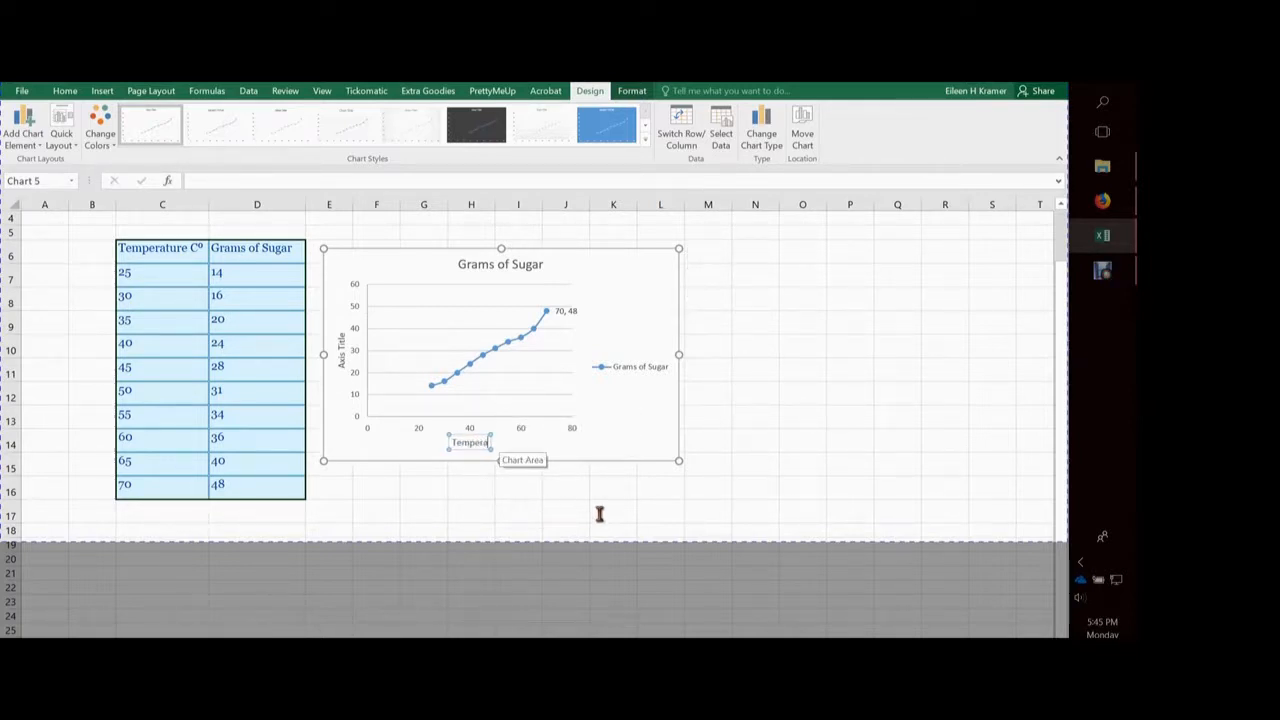
type(" C")
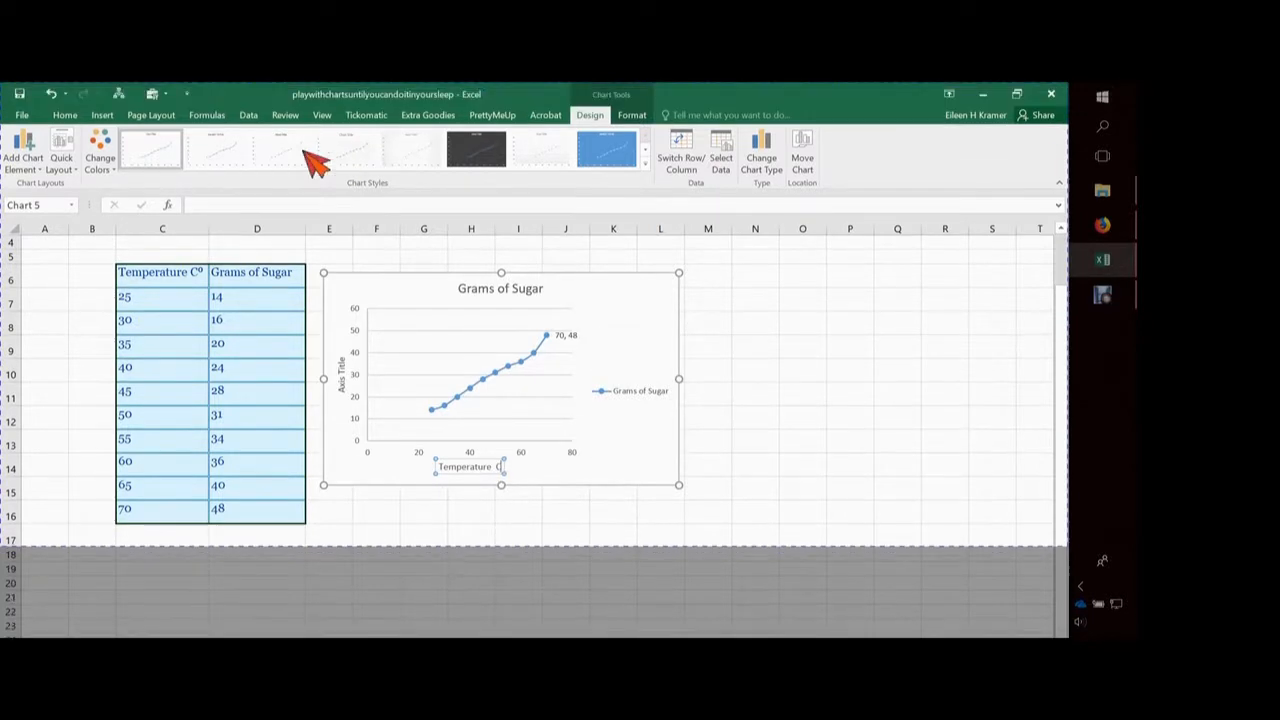
left_click(103, 115)
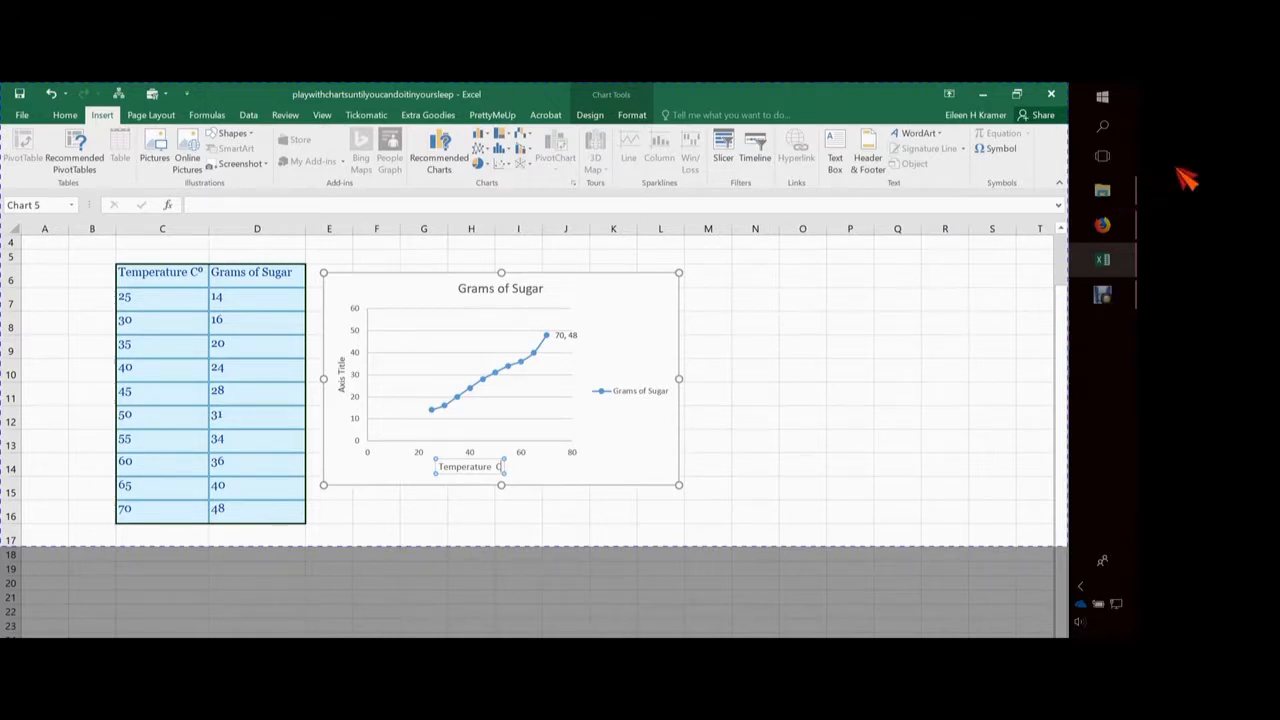
left_click(999, 148)
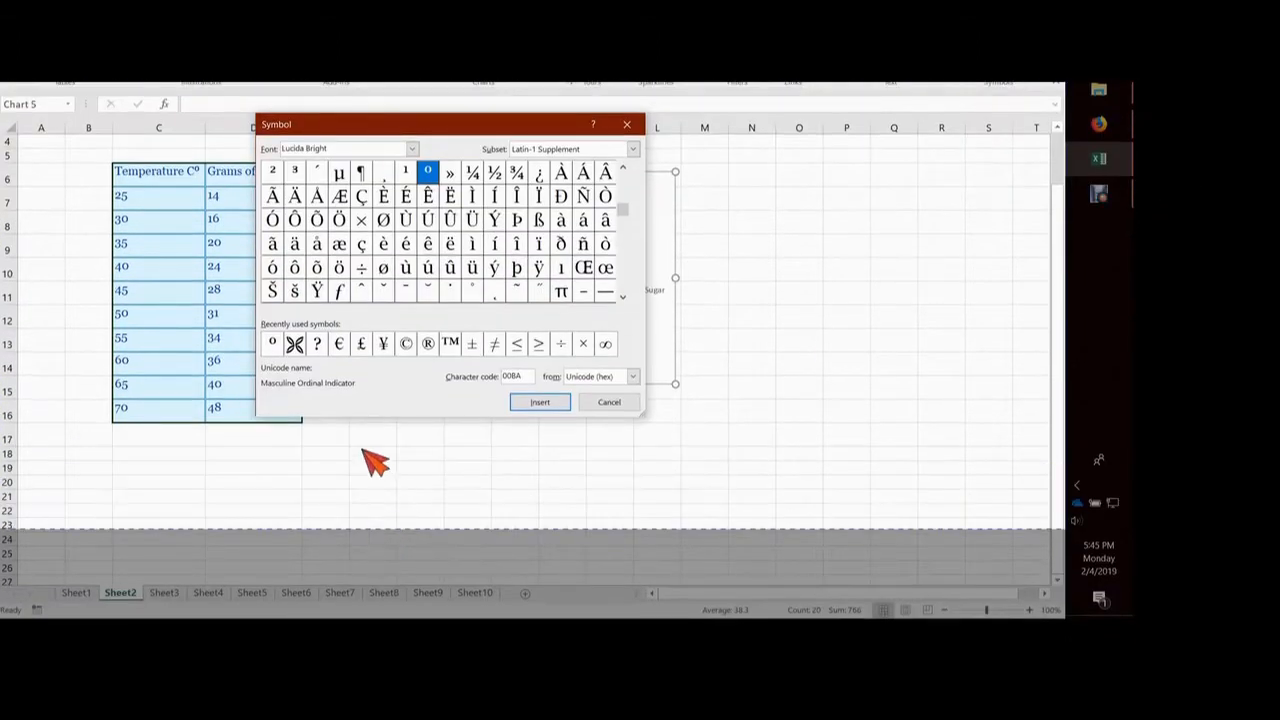
key("Return")
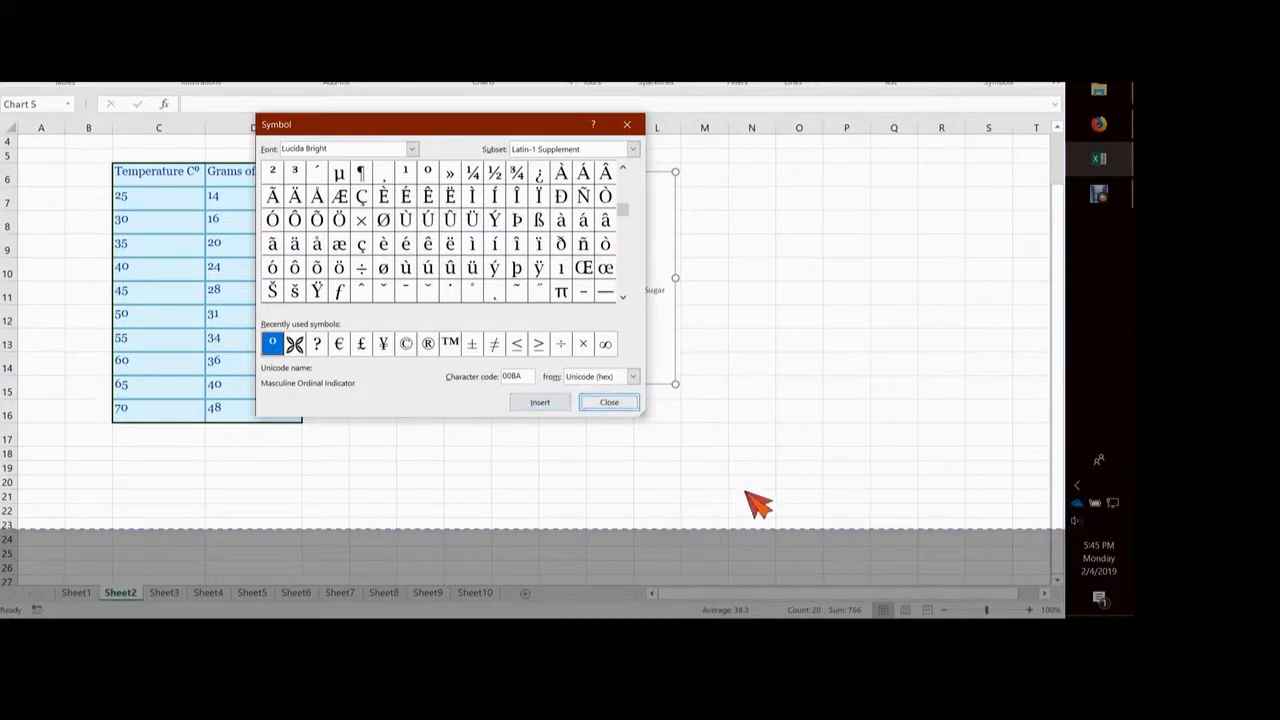
key("Escape")
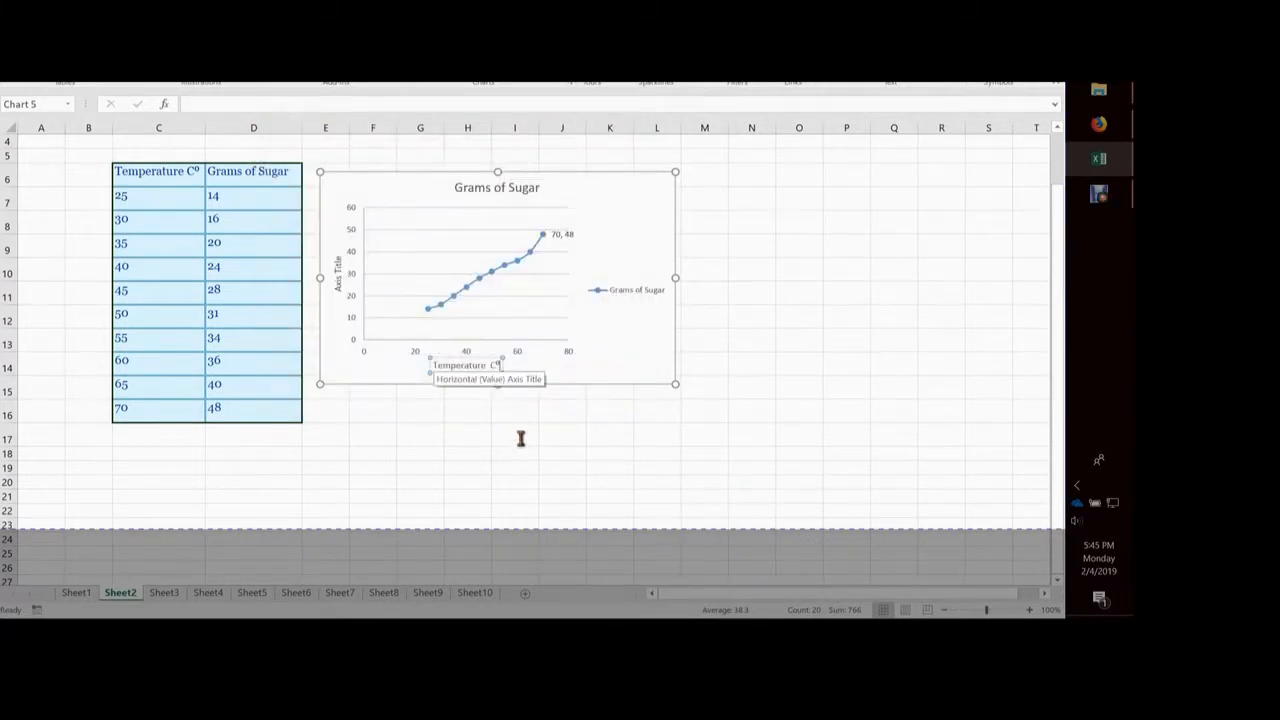
Make the horizontal axis title's text black and set its font size to 12
left_click_drag(432, 367, 508, 373)
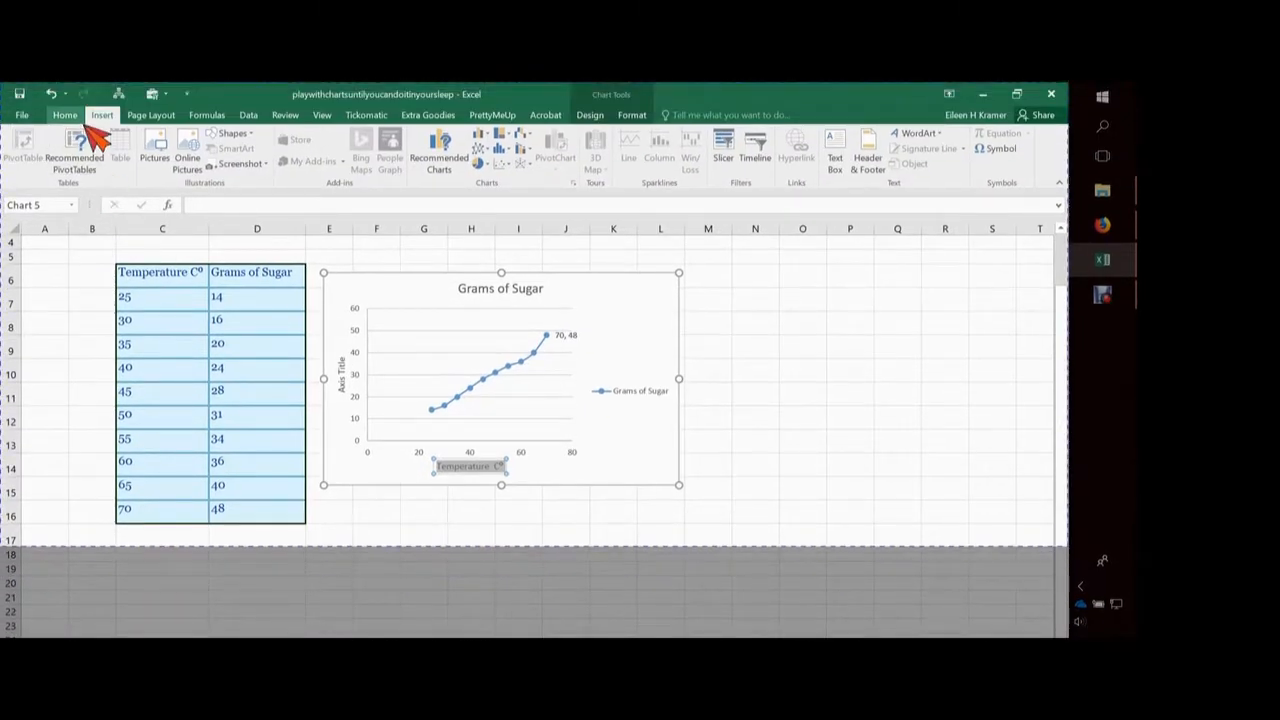
left_click(68, 115)
left_click(231, 161)
left_click(280, 206)
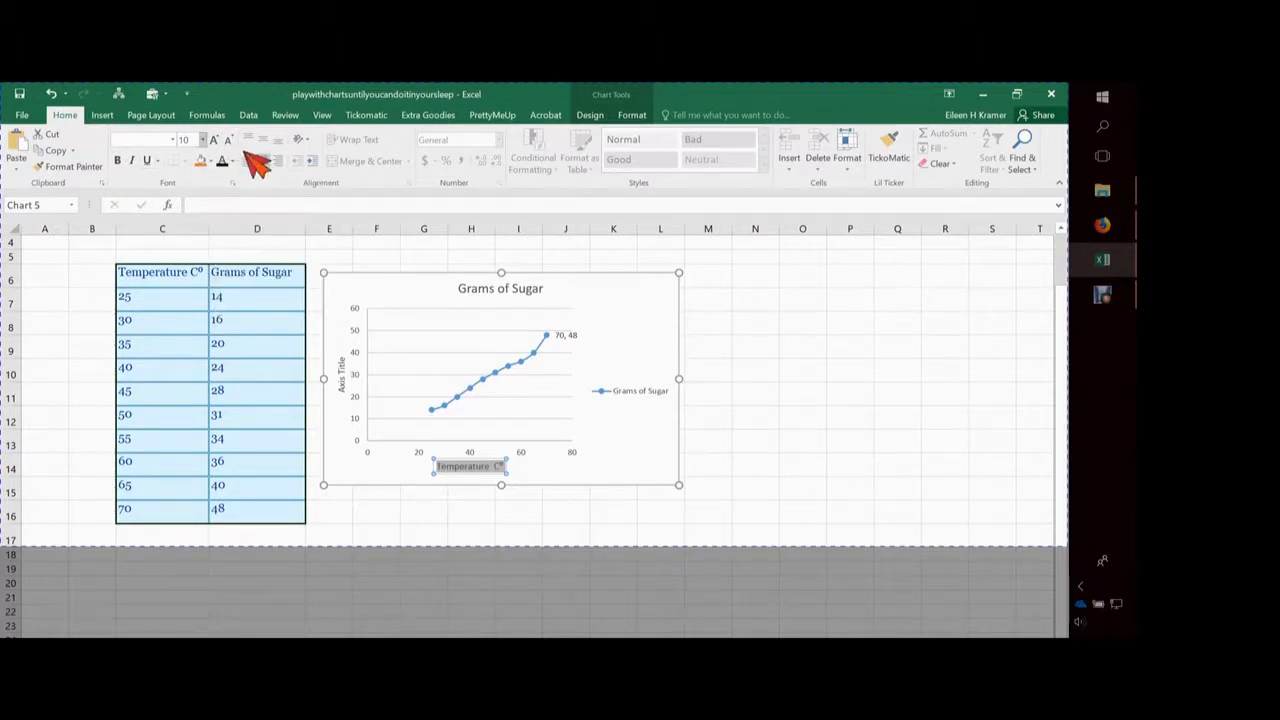
left_click(203, 140)
left_click(188, 225)
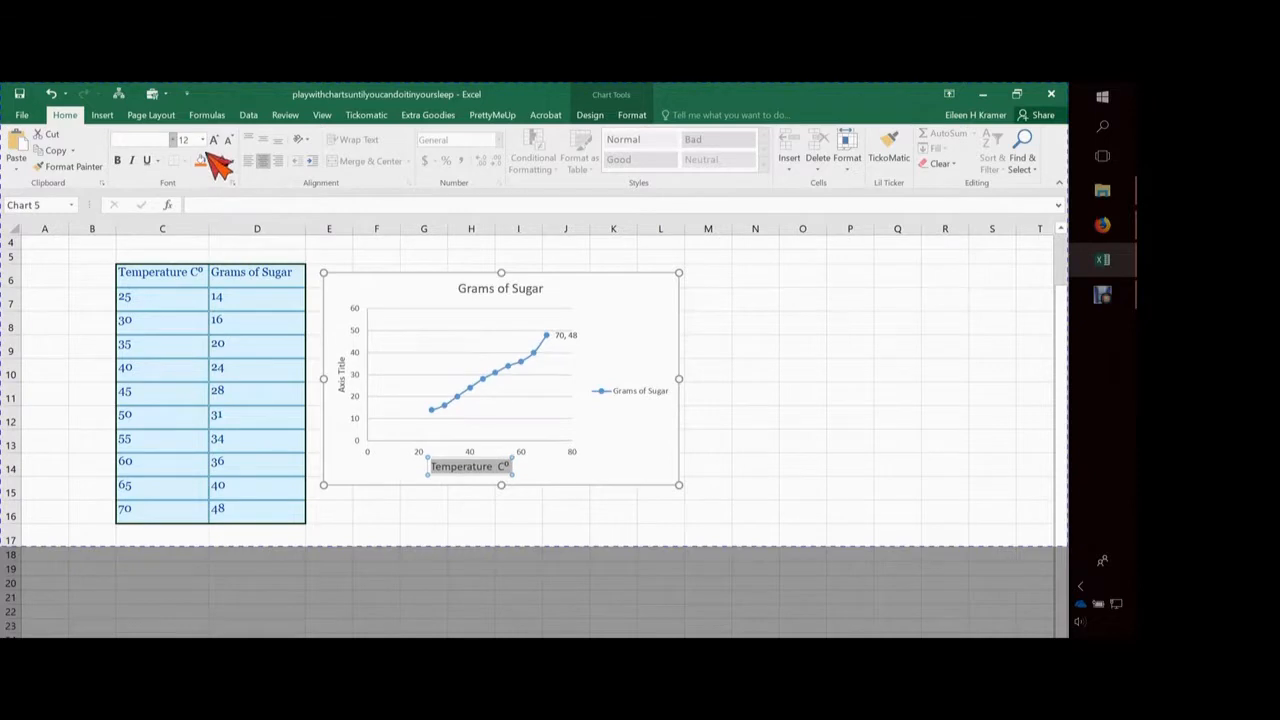
Change the horizontal axis title's font to Georgia and finish editing the title
left_click(172, 139)
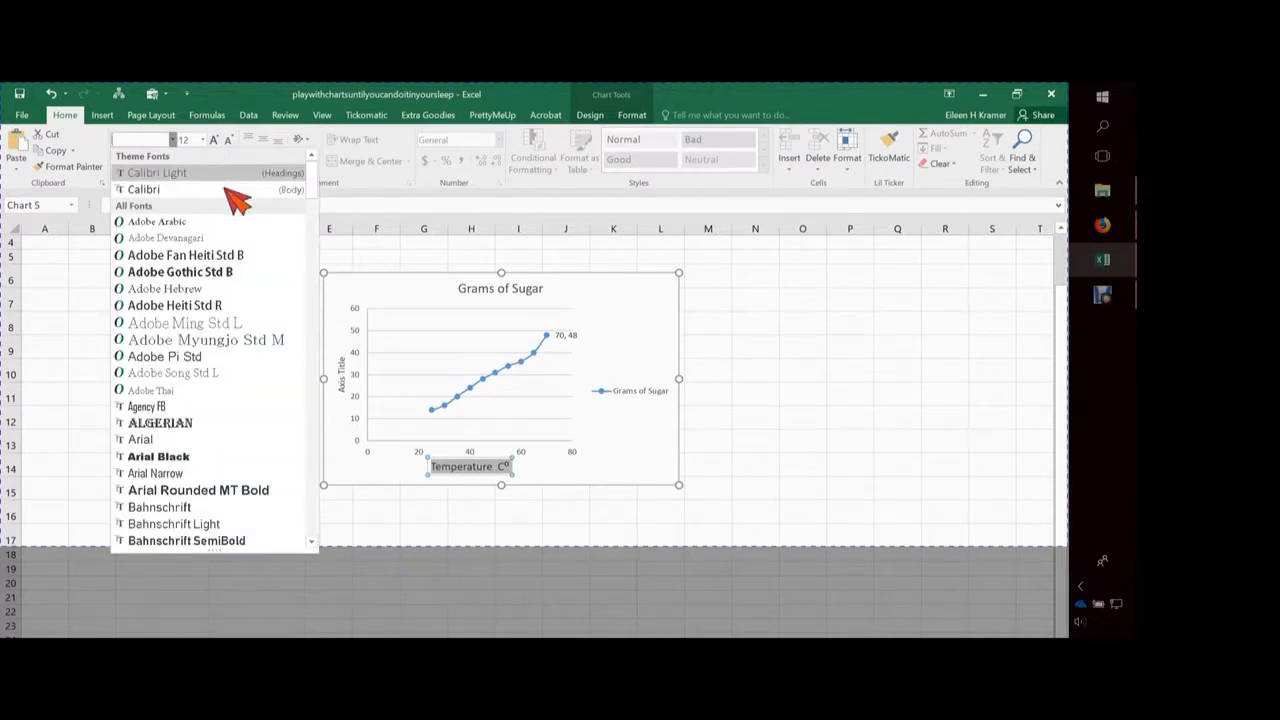
scroll(232, 292, "down", 3)
scroll(232, 295, "down", 10)
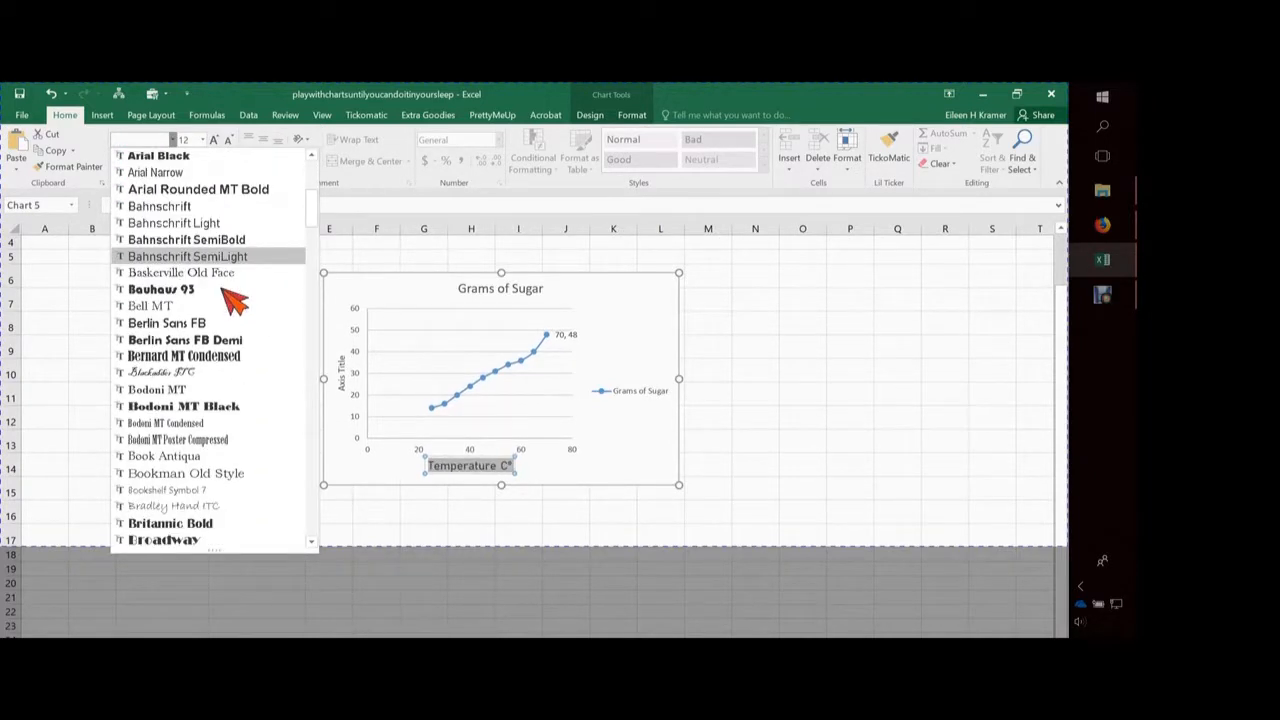
scroll(234, 298, "down", 8)
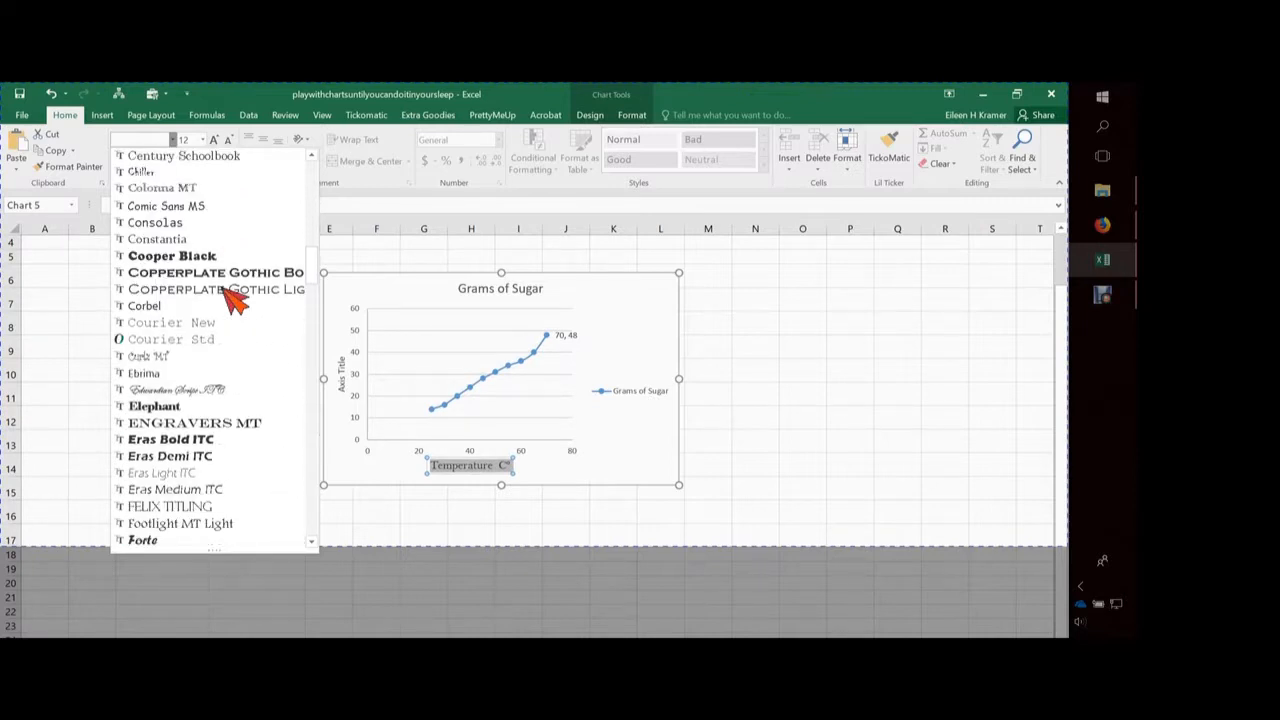
scroll(235, 300, "down", 4)
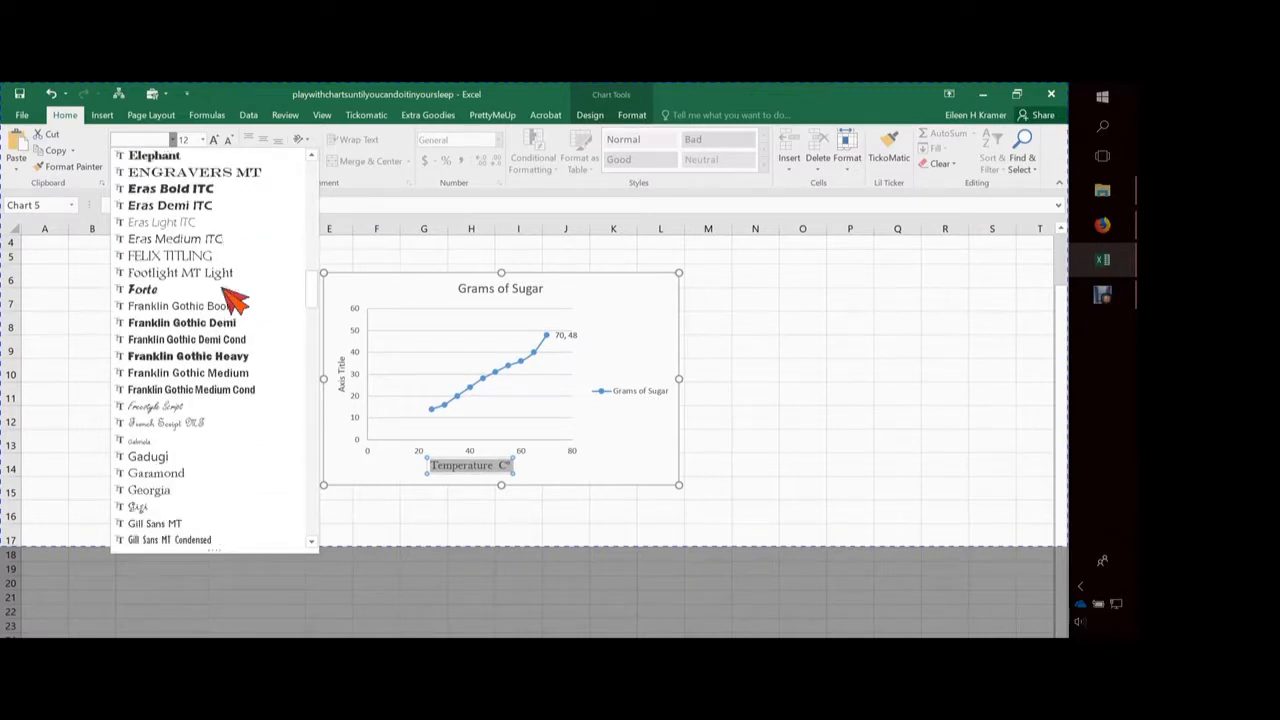
scroll(230, 296, "down", 1)
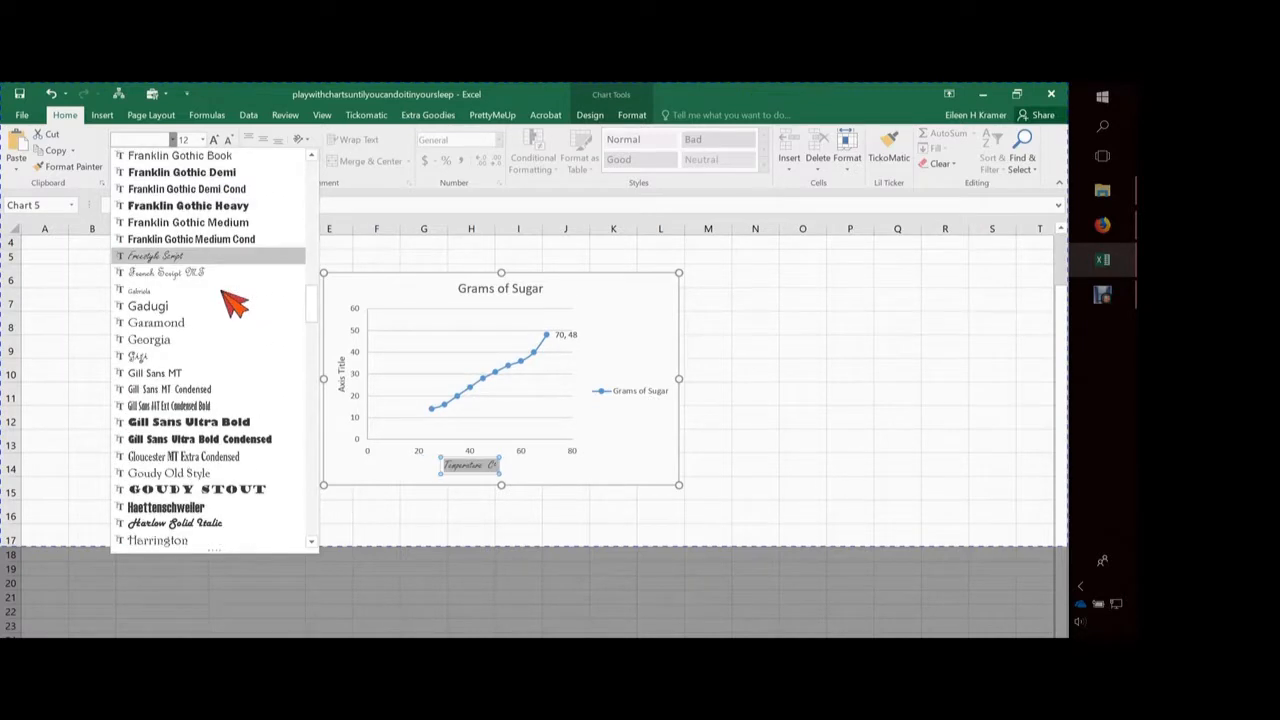
key("Down")
key("Return")
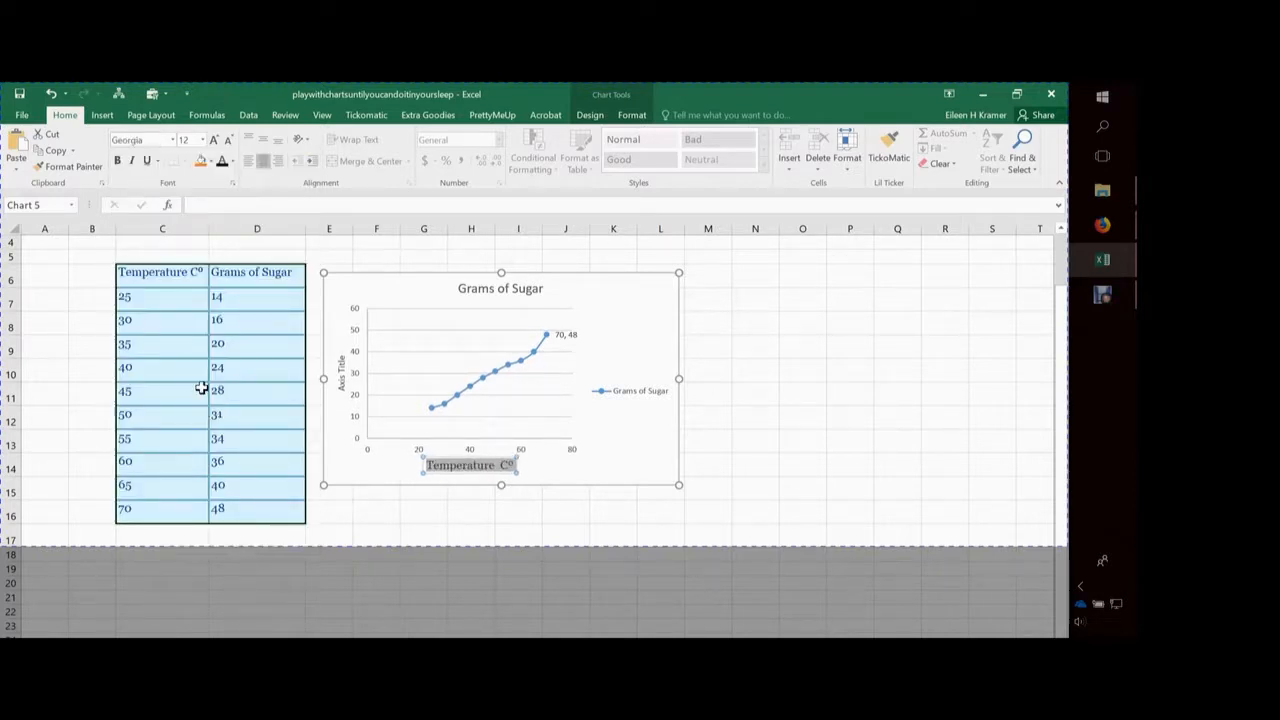
key("Escape")
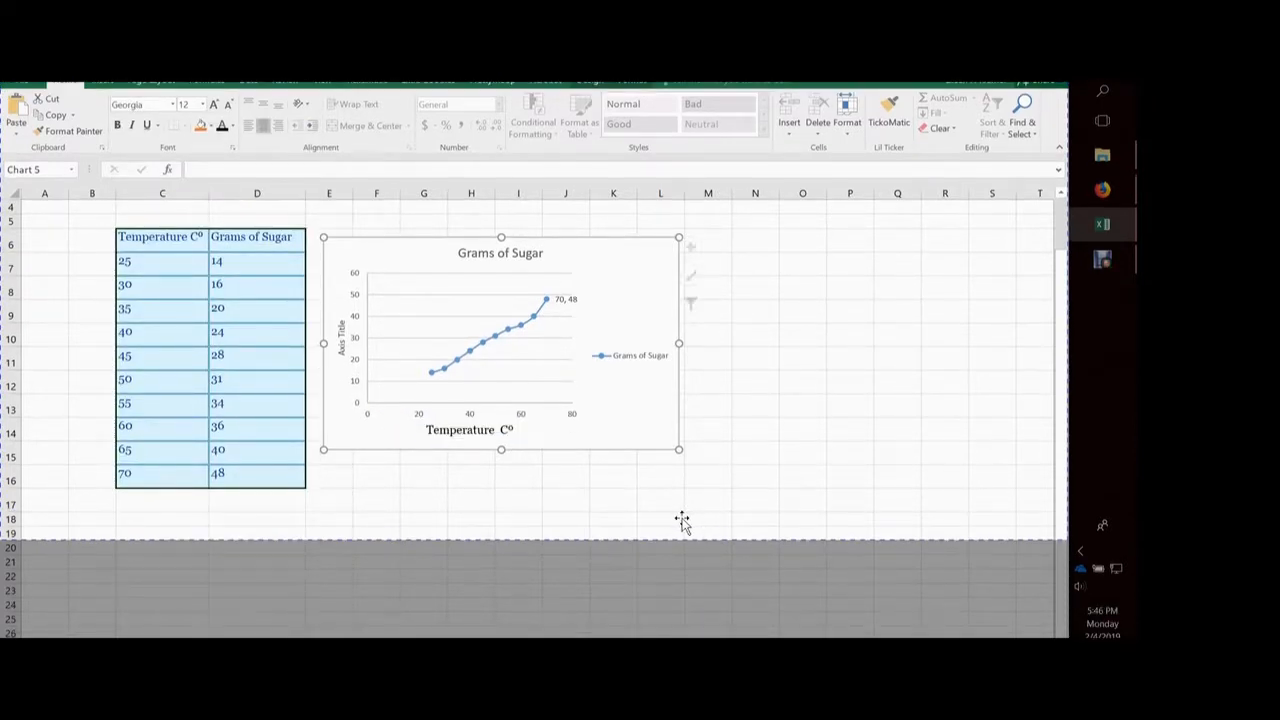
Replace the vertical axis title's placeholder text with "Grams of Sugar"
left_click(342, 339)
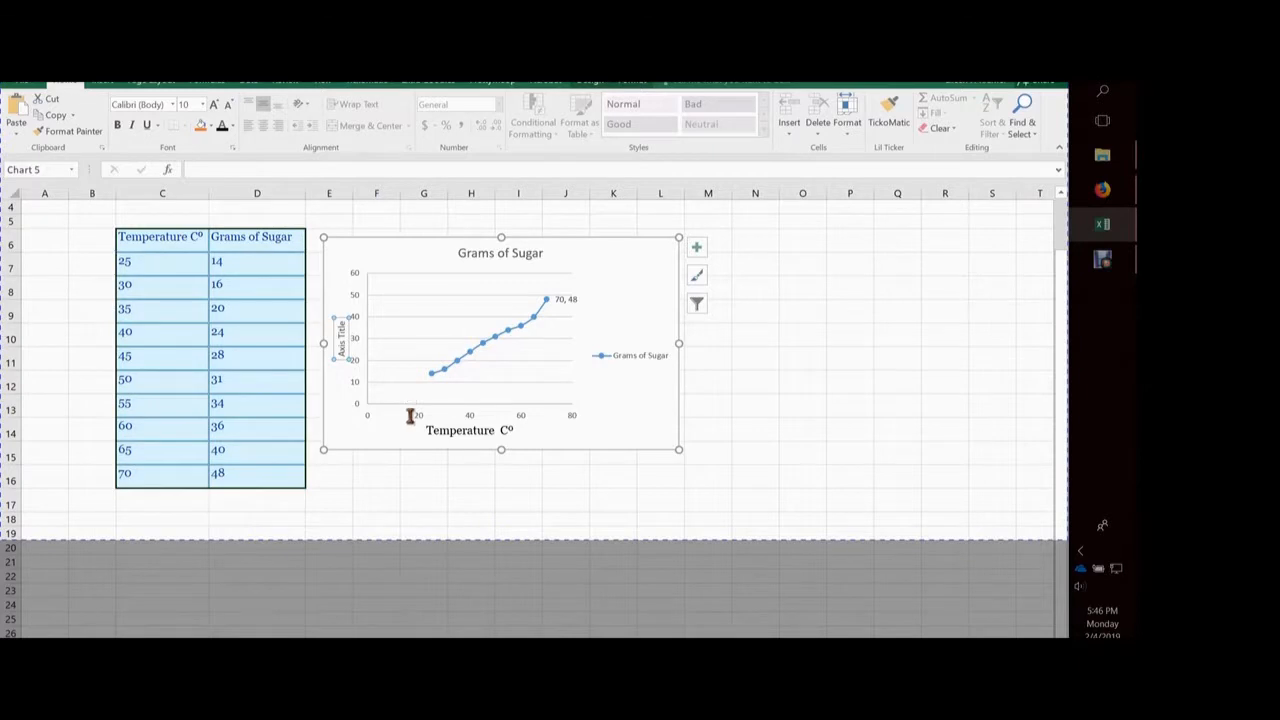
left_click(342, 352)
left_click_drag(342, 352, 344, 318)
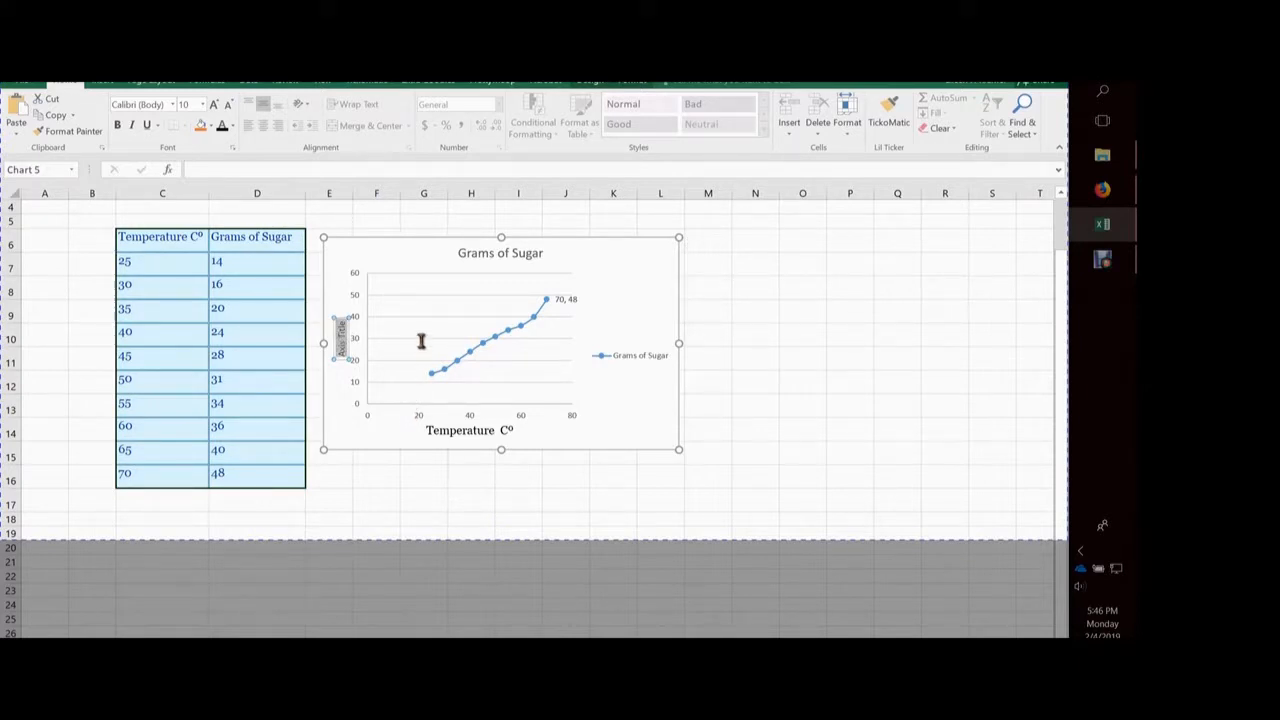
type("Grams")
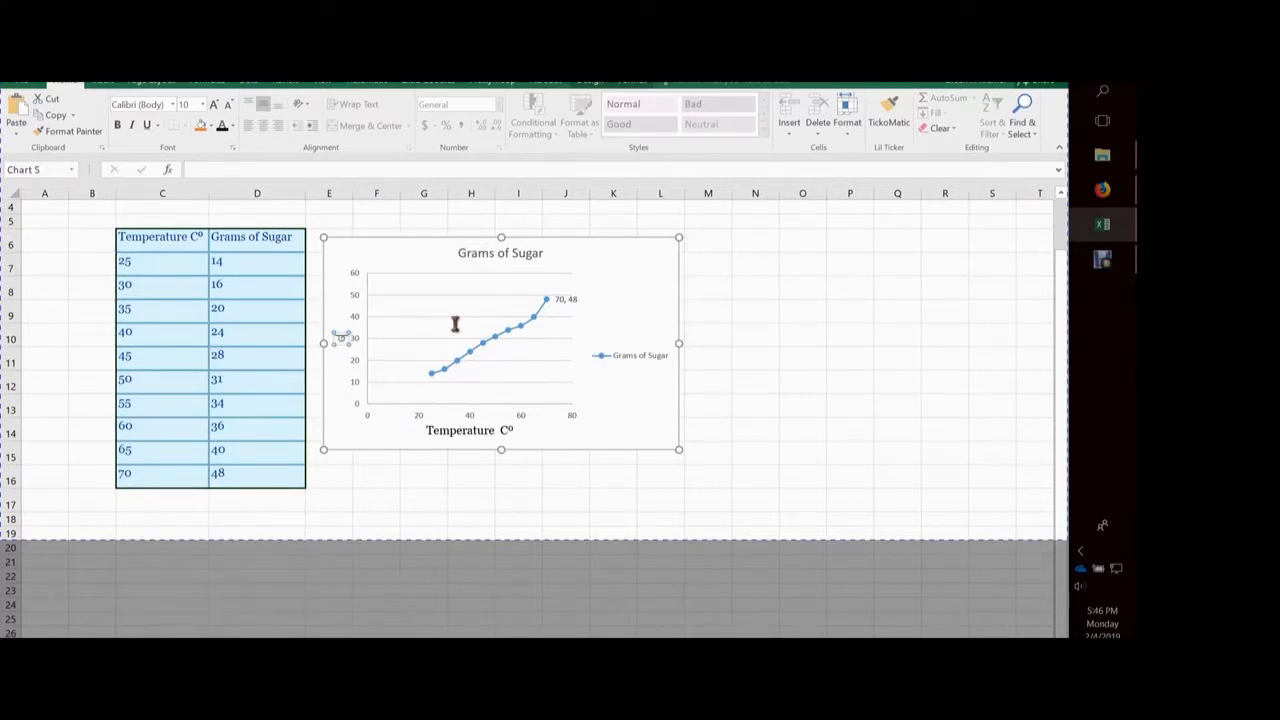
type(" of Sugar")
Format the vertical axis title's "Grams of Sugar" text as black 12-point Georgia
left_click_drag(409, 425, 416, 320)
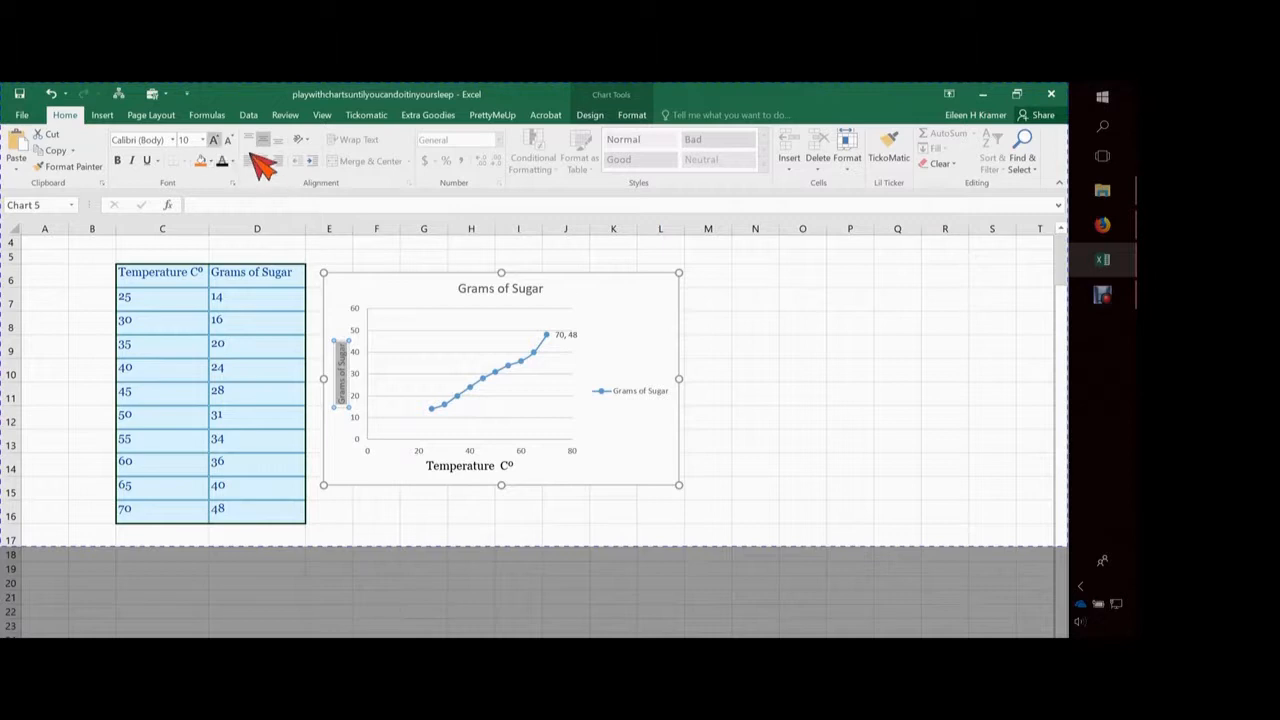
left_click(203, 140)
left_click(188, 222)
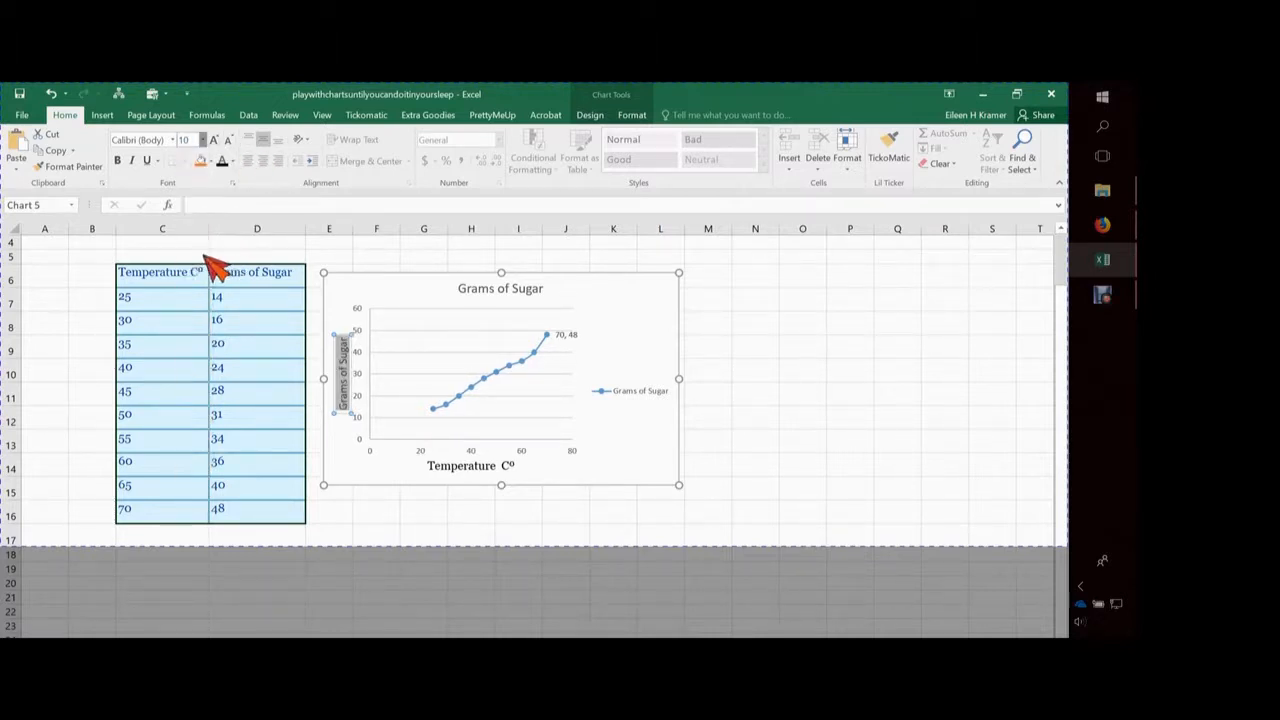
left_click(172, 140)
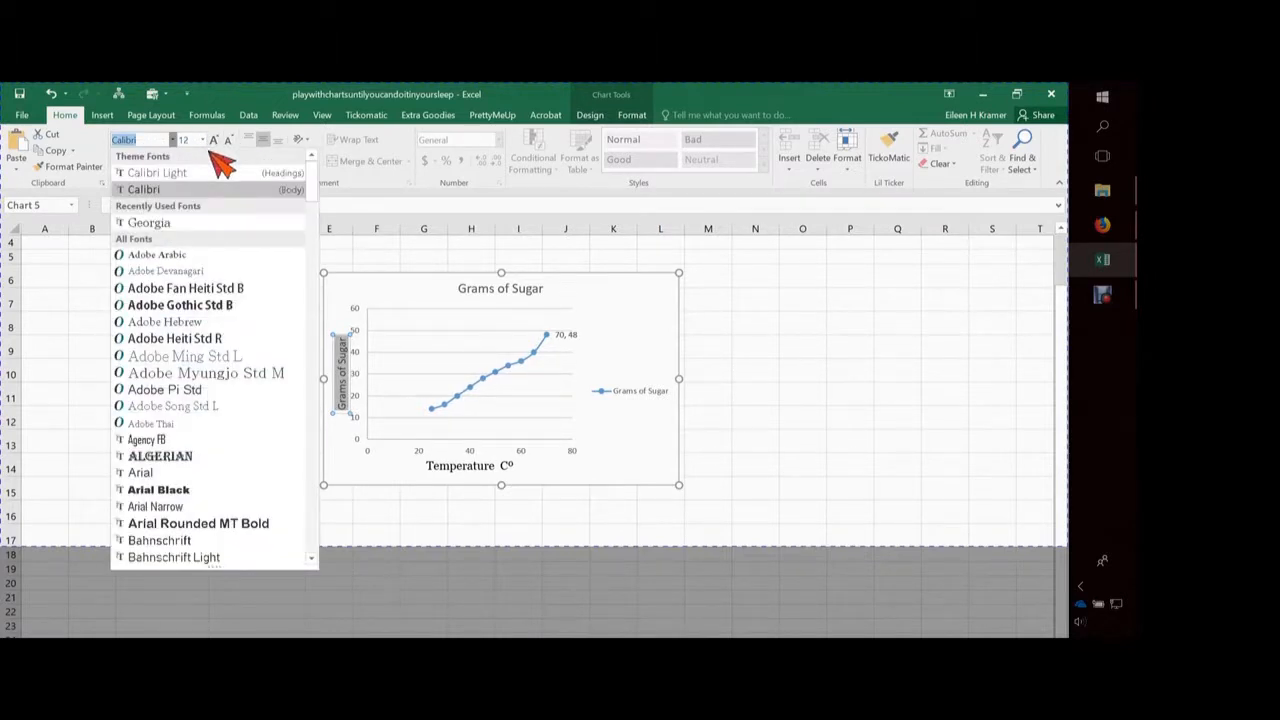
left_click(180, 221)
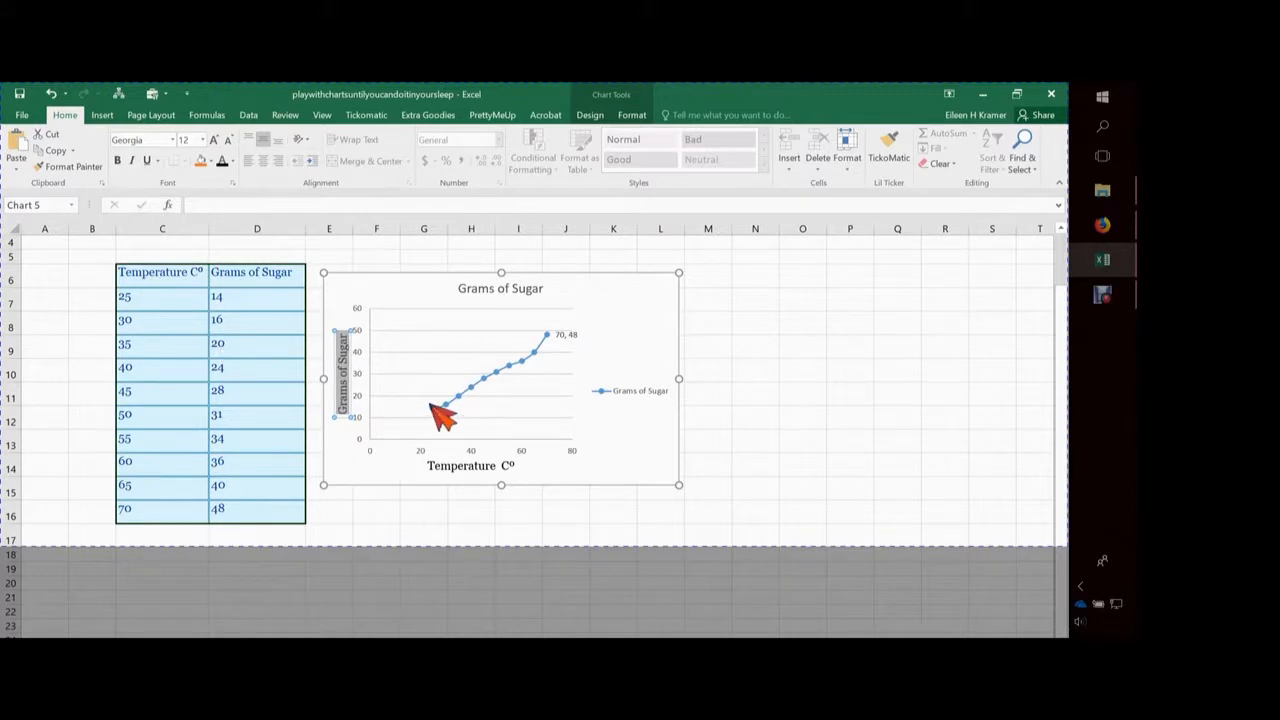
Format the vertical axis number labels as black text in Georgia, size 12
left_click(350, 331)
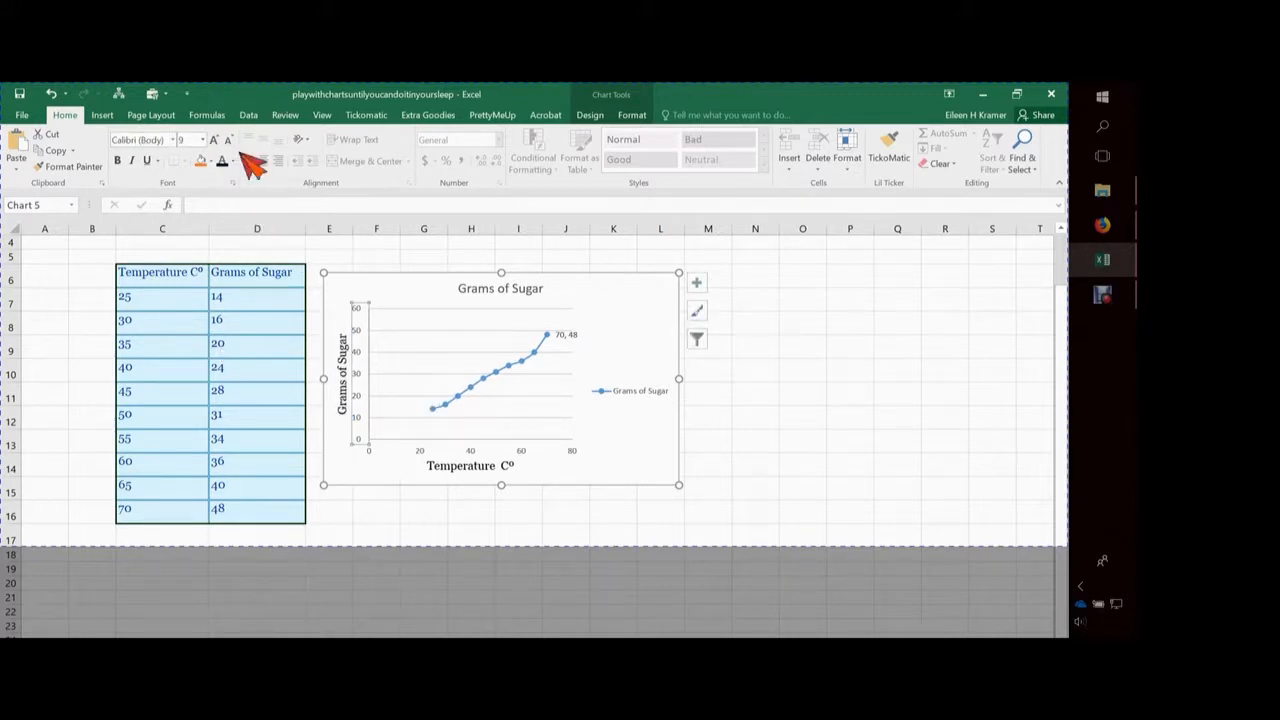
left_click(202, 140)
type("12")
key("Return")
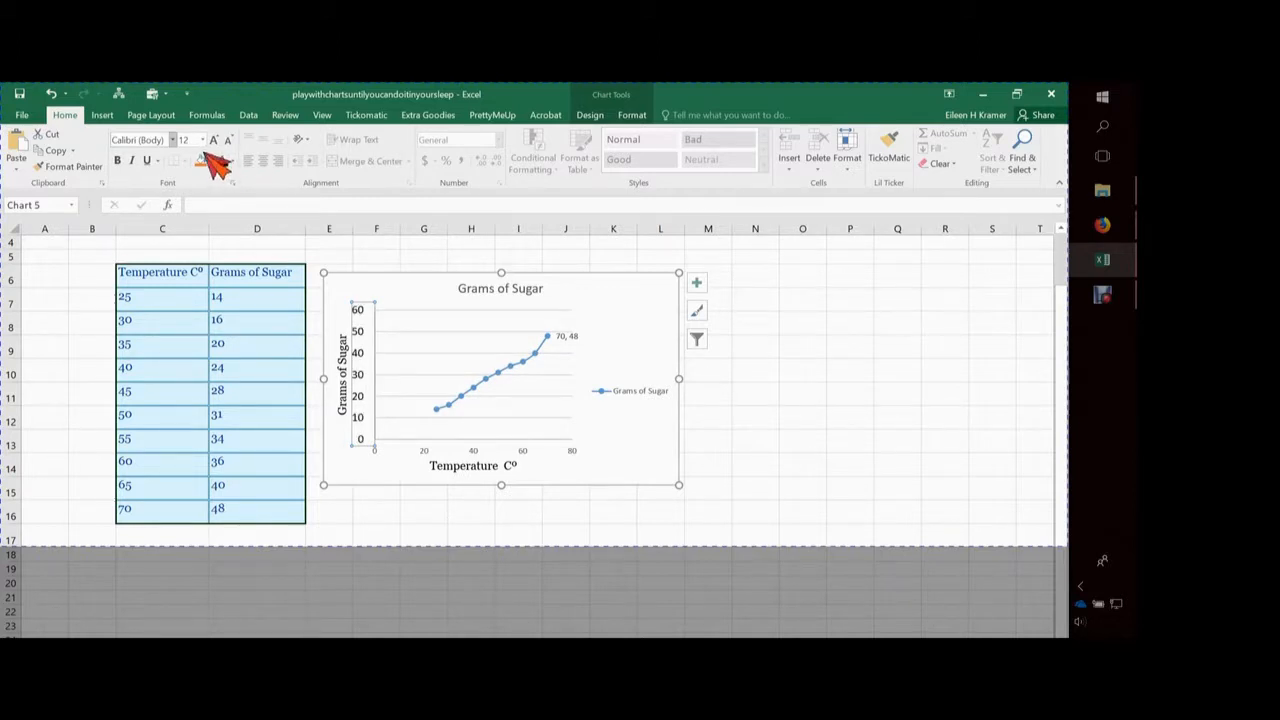
left_click(173, 140)
key("Down")
key("Return")
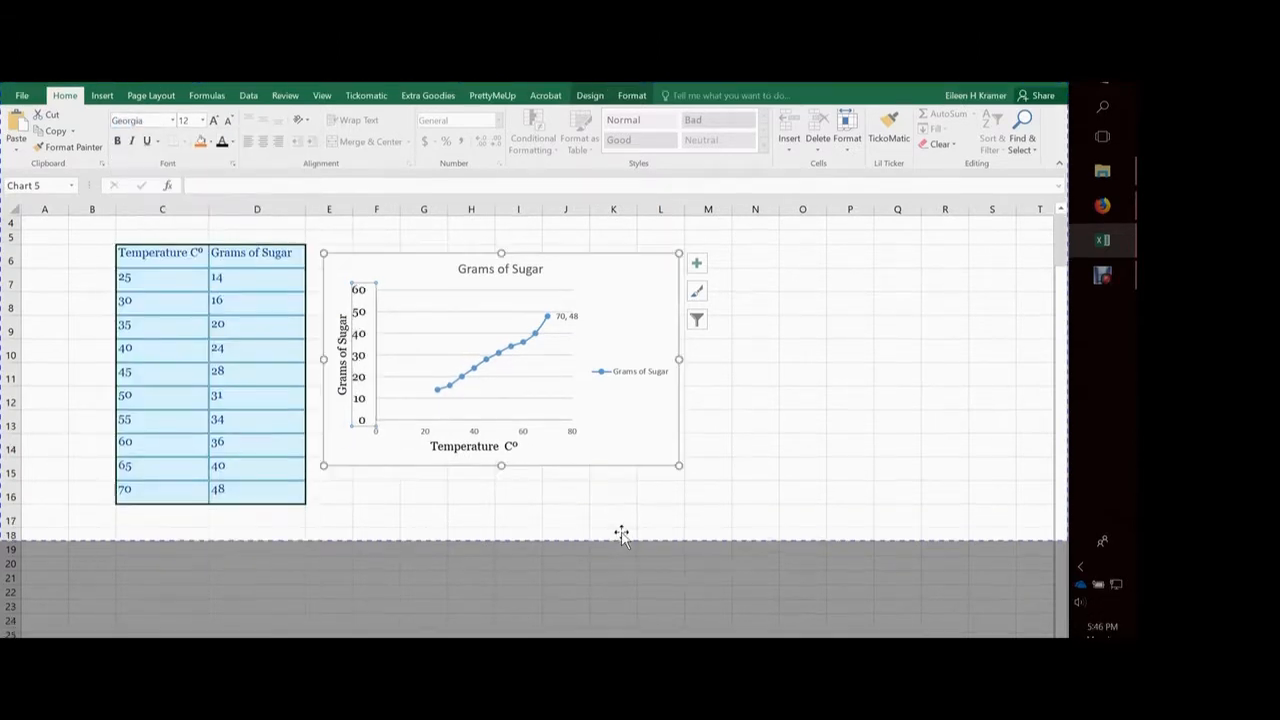
Format the horizontal axis number labels as black text in Georgia, size 12
left_click(508, 438)
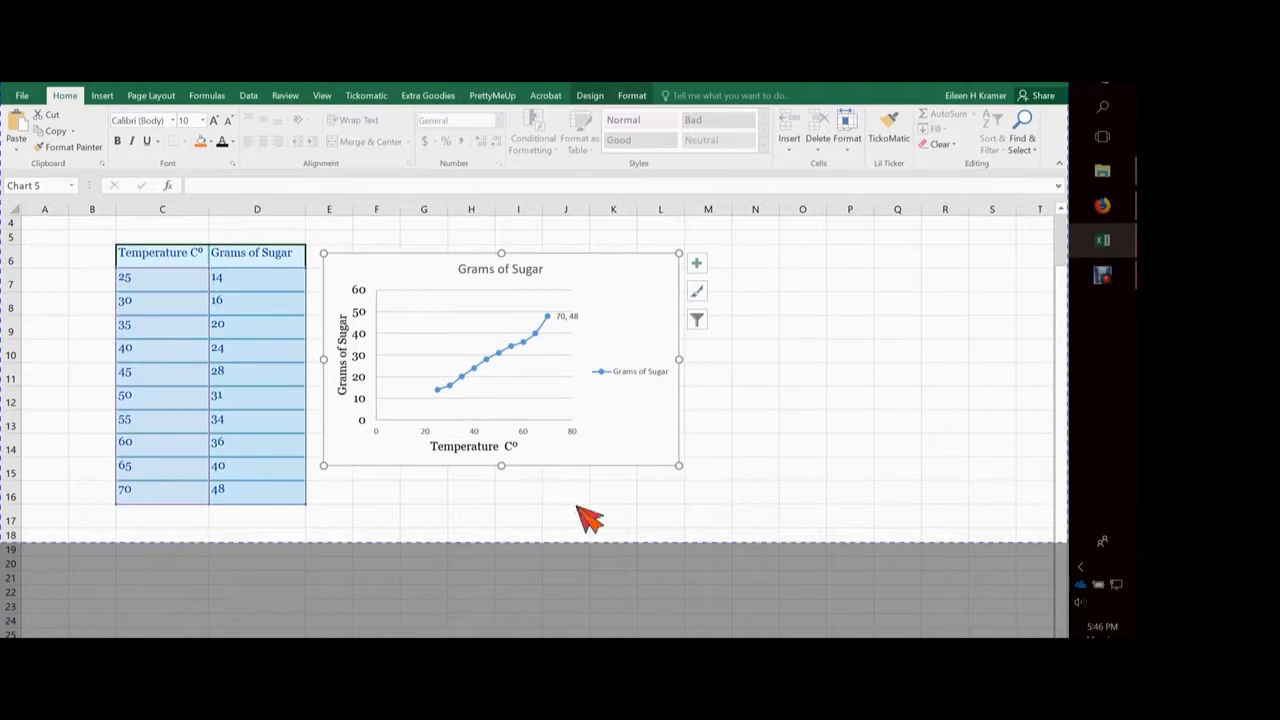
left_click(482, 432)
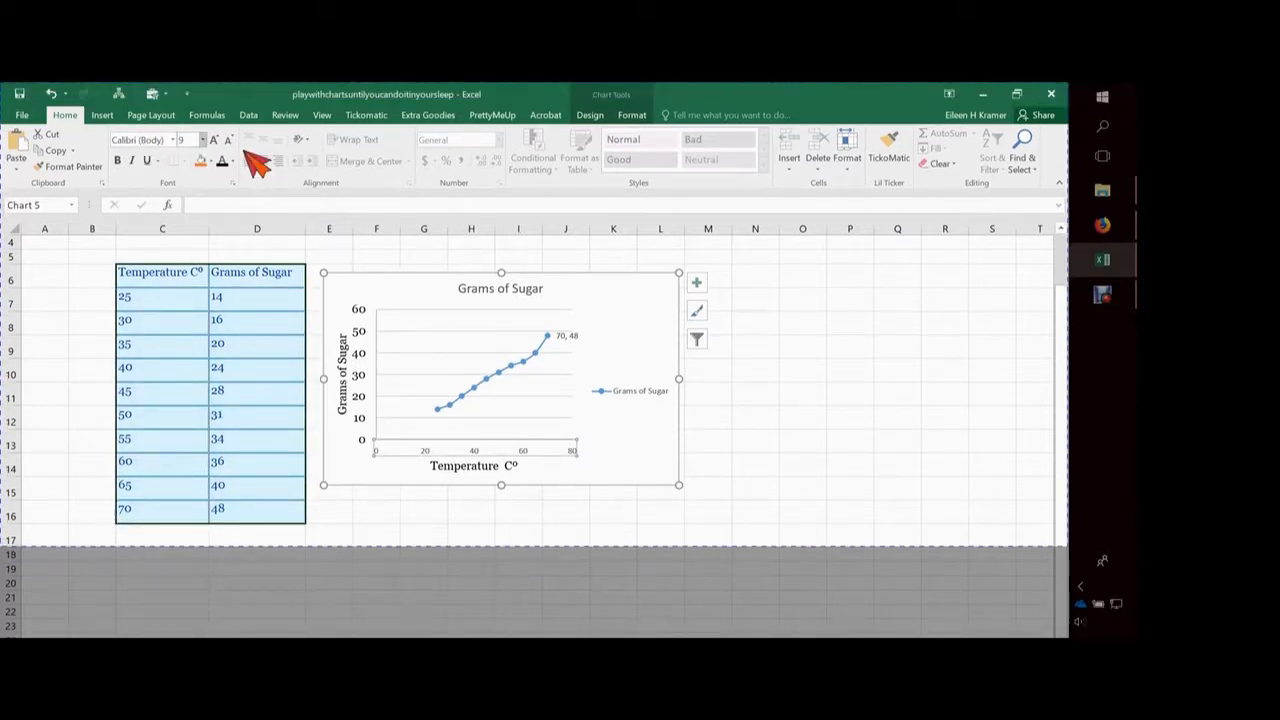
left_click(202, 140)
left_click(184, 227)
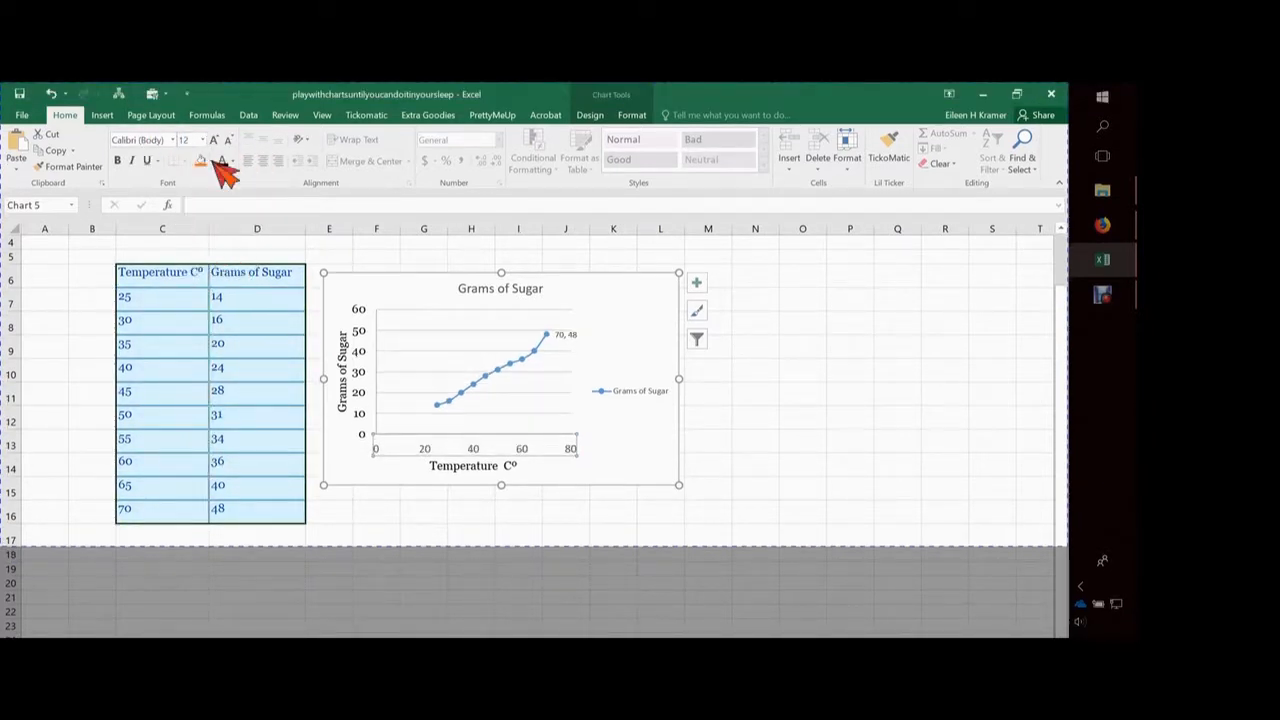
left_click(172, 140)
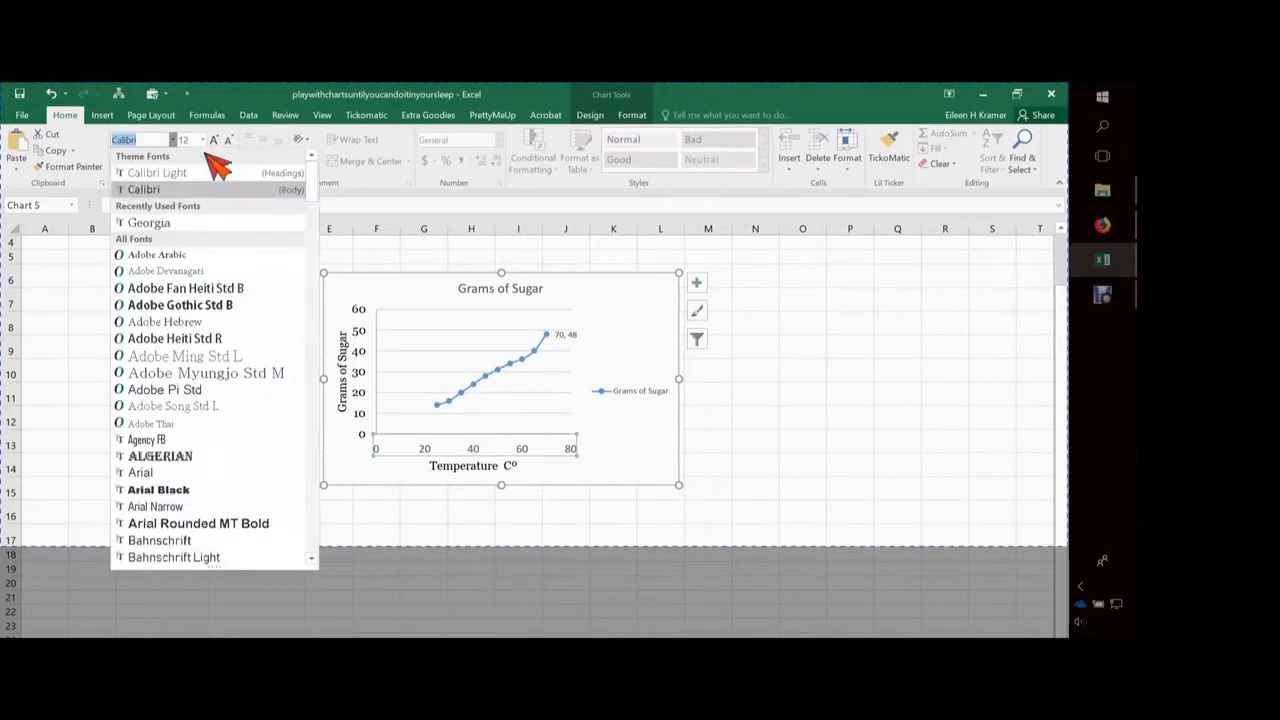
left_click(190, 223)
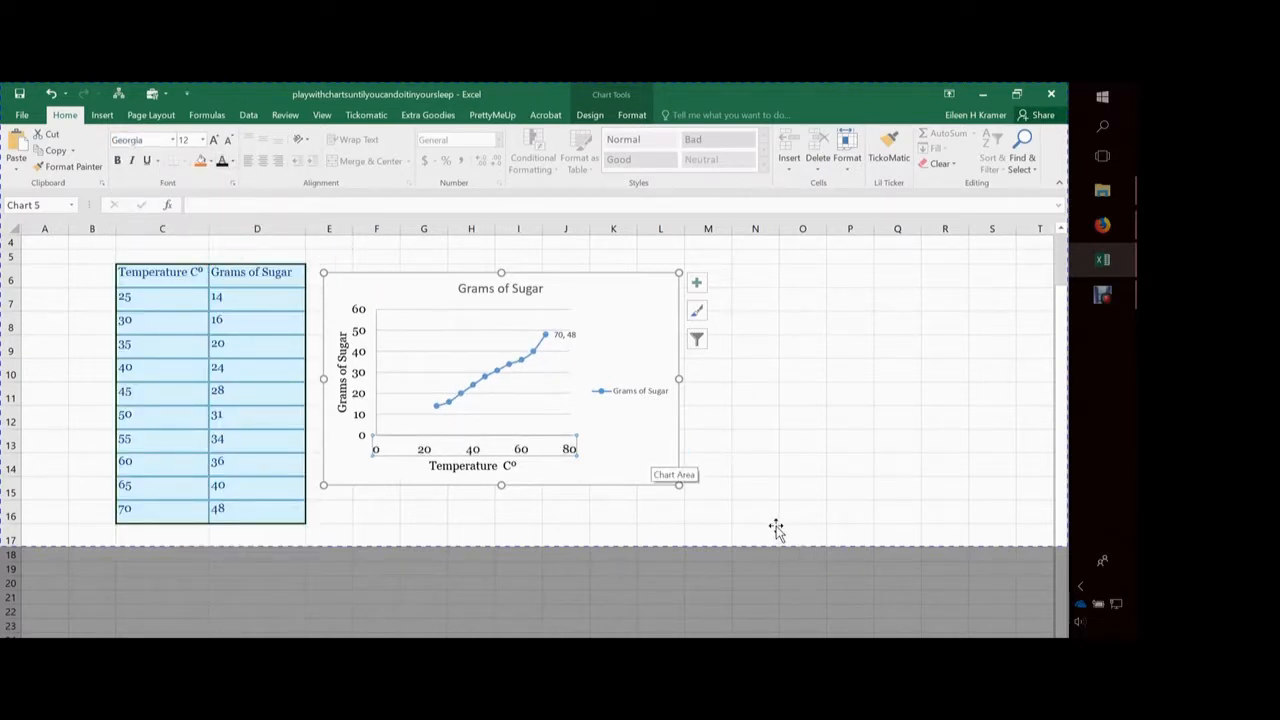
left_click(652, 452)
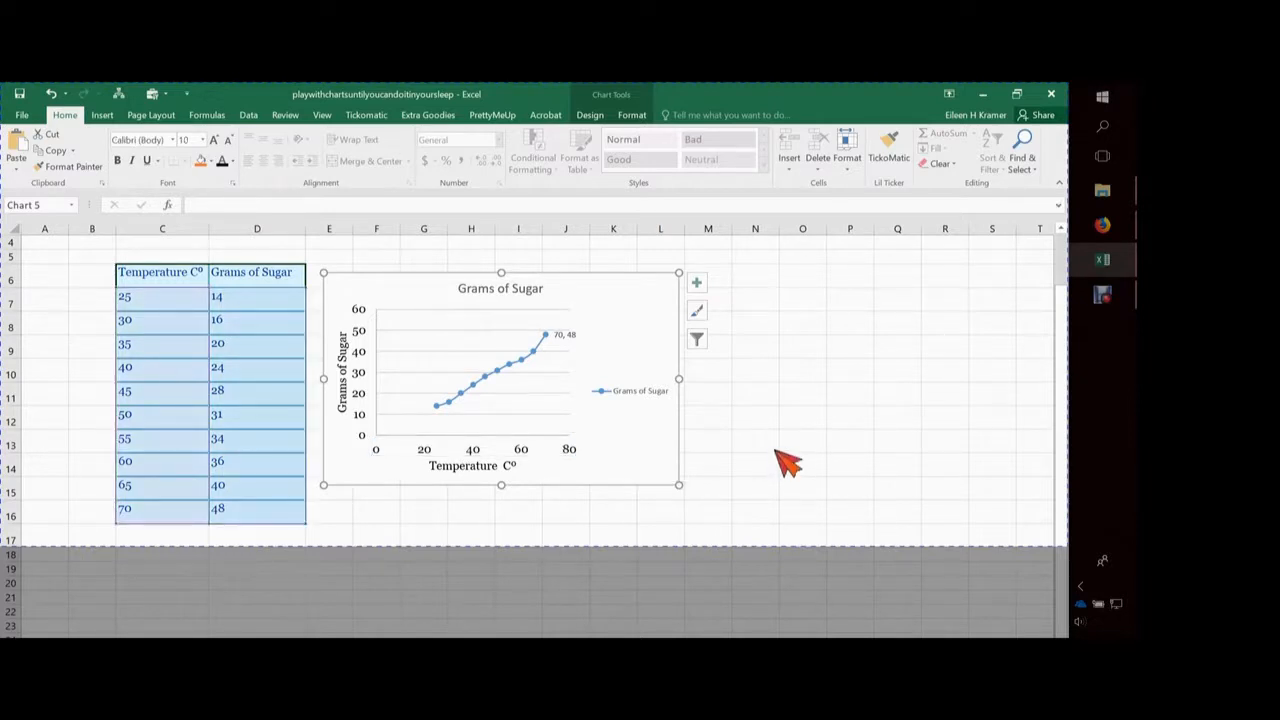
Set the chart legend's text to black Georgia at size 12
left_click(645, 390)
left_click(228, 139)
left_click(202, 140)
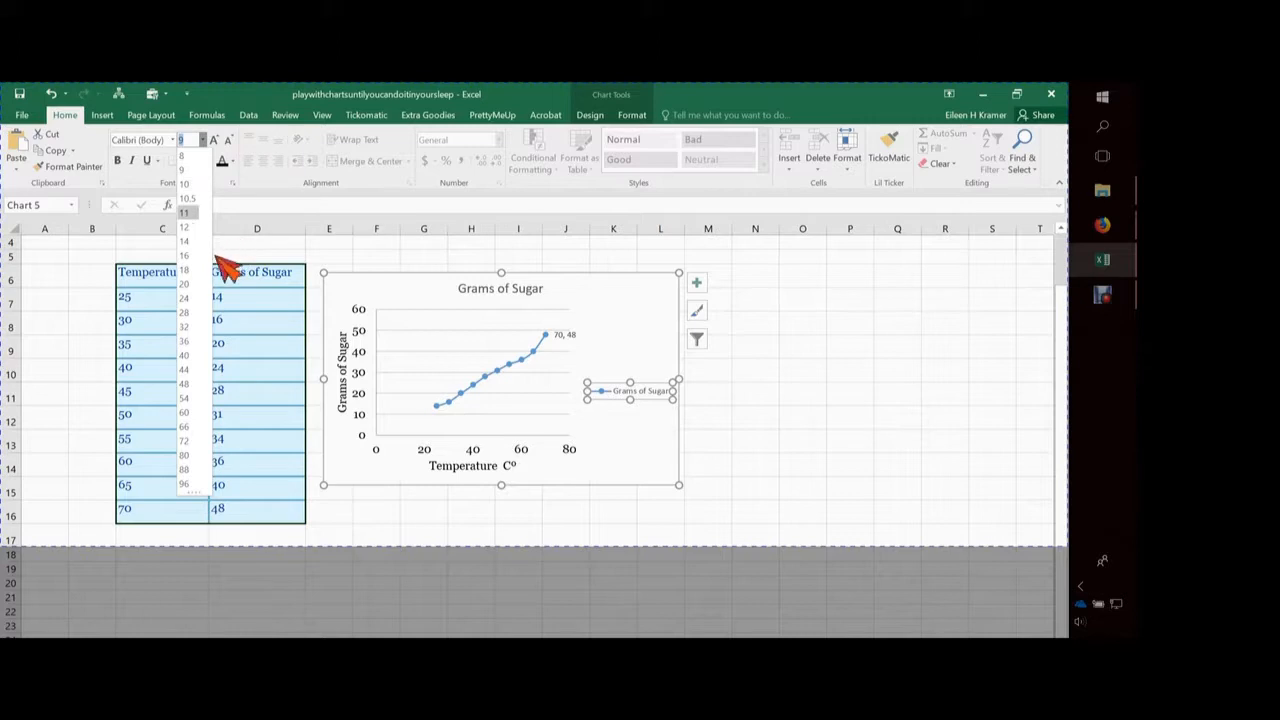
left_click(188, 227)
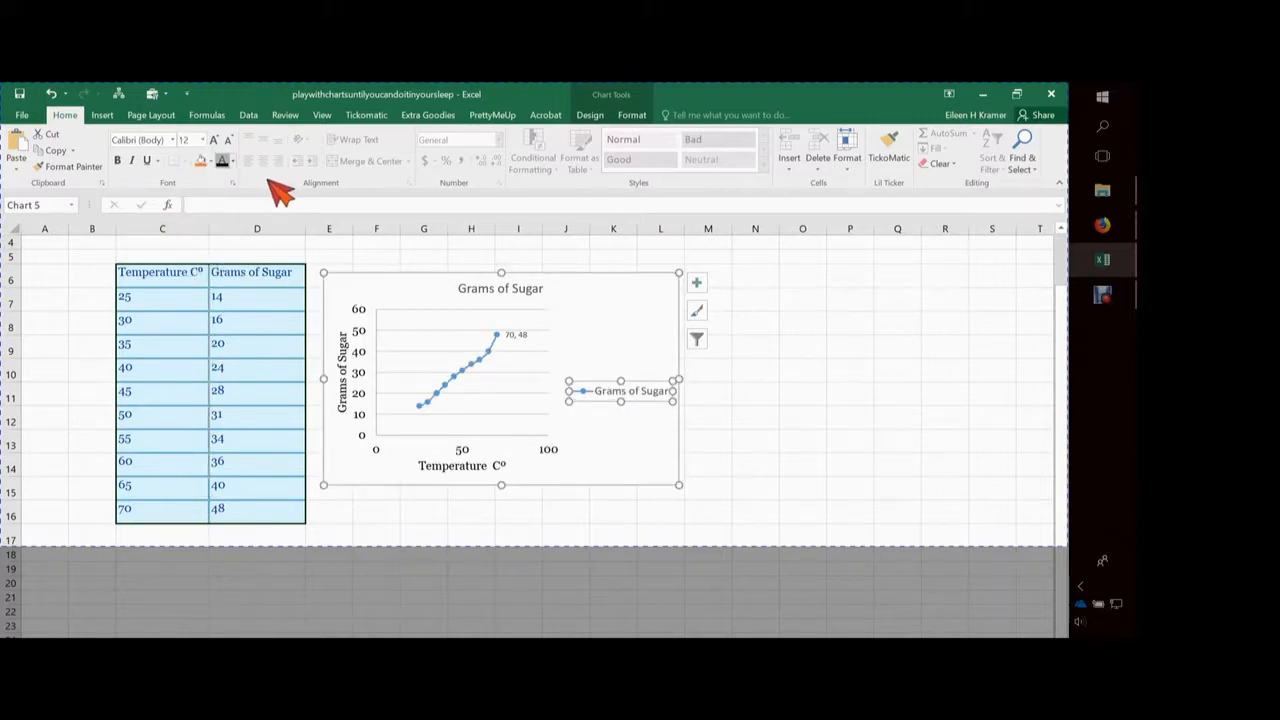
left_click(172, 140)
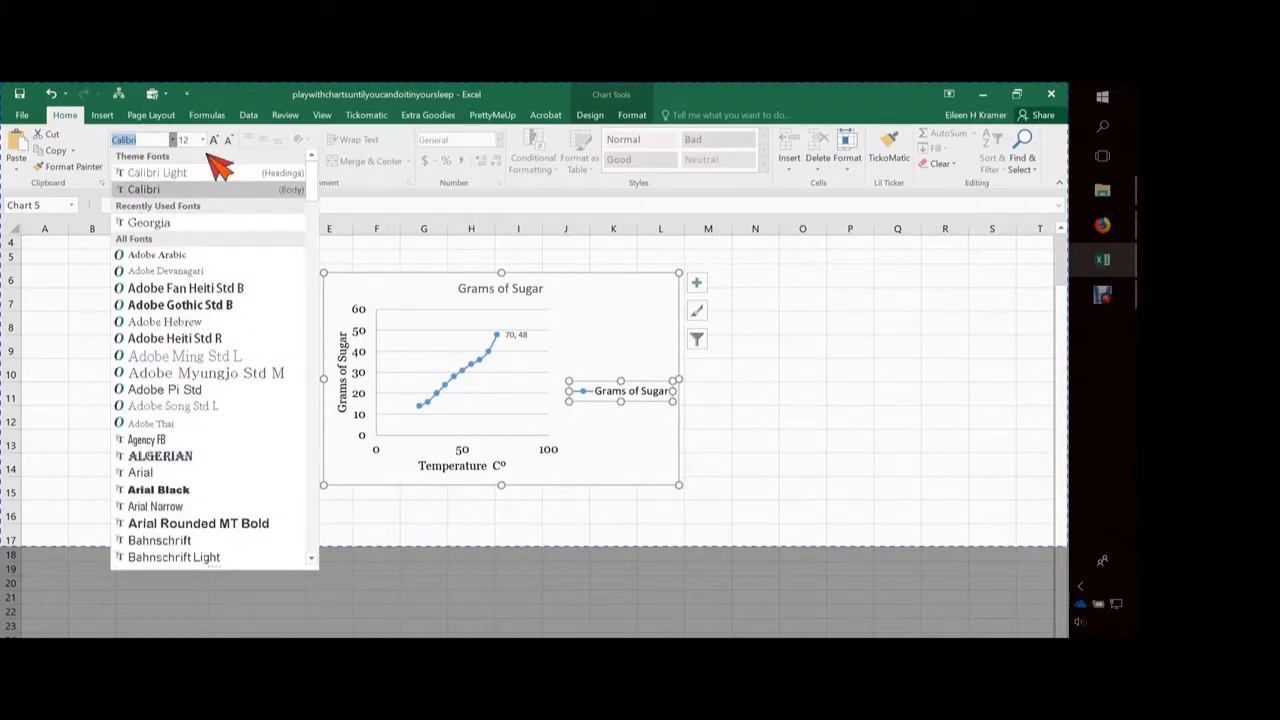
left_click(166, 228)
Enlarge the chart from its lower corner so it reaches about column P and row 17
left_click(766, 538)
left_click_drag(814, 507, 1000, 533)
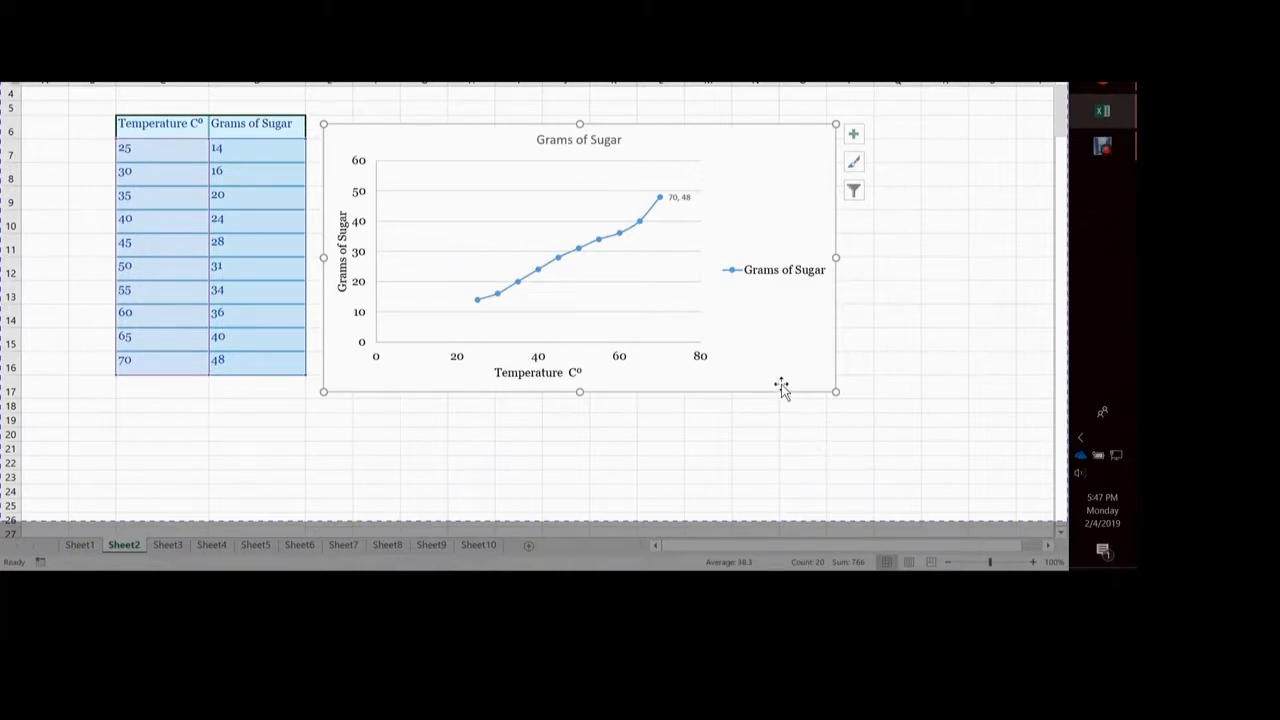
Format the whole "Grams of Sugar" chart title as black 16-point Georgia
left_click(579, 140)
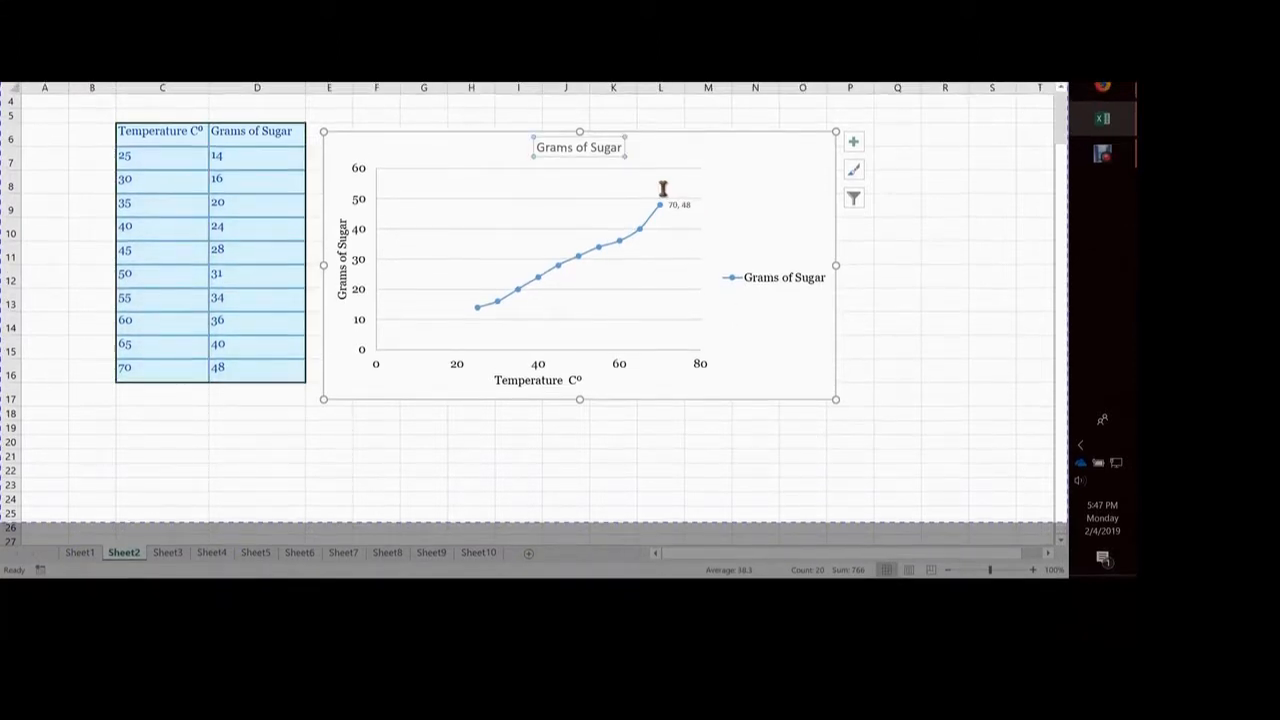
left_click_drag(660, 189, 840, 214)
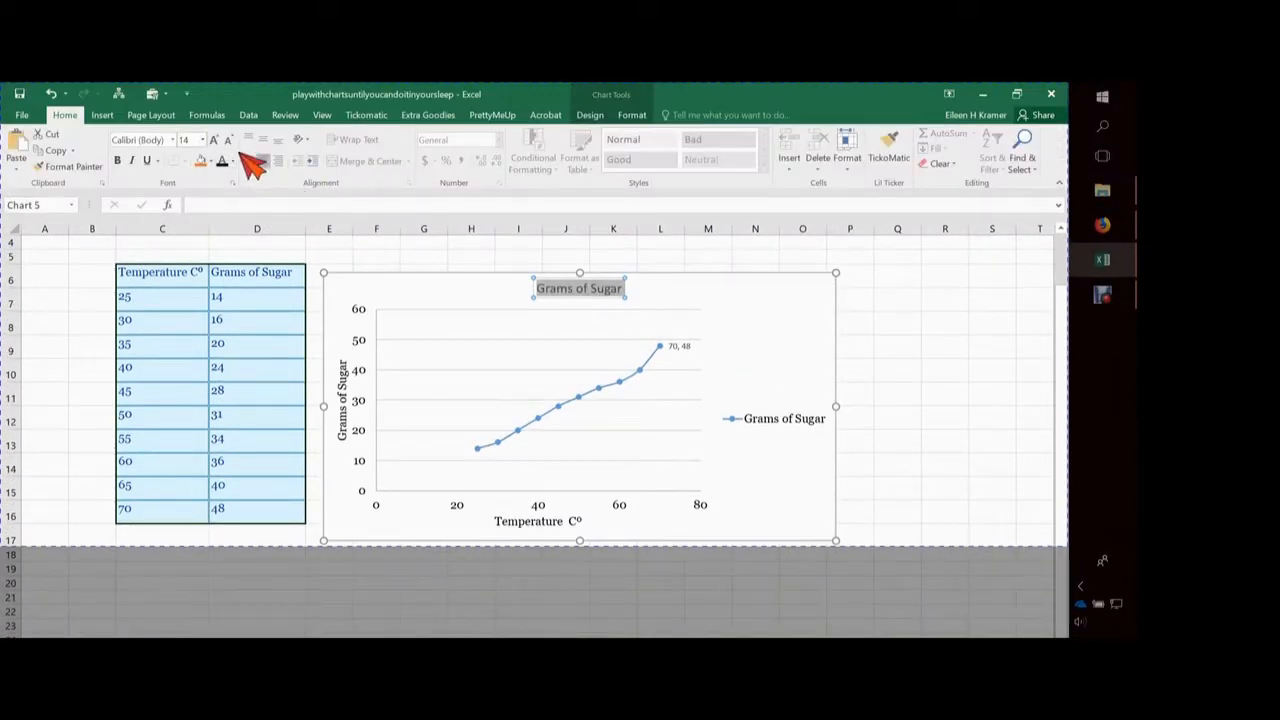
left_click(203, 141)
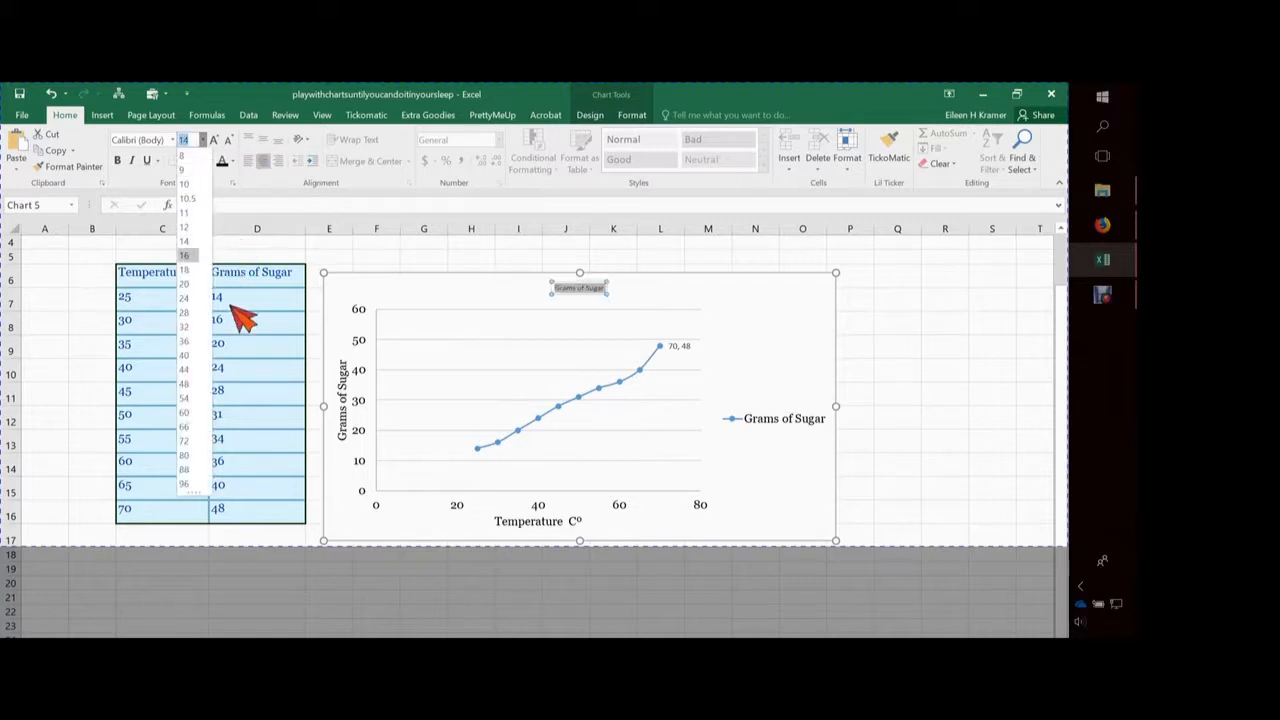
left_click(190, 255)
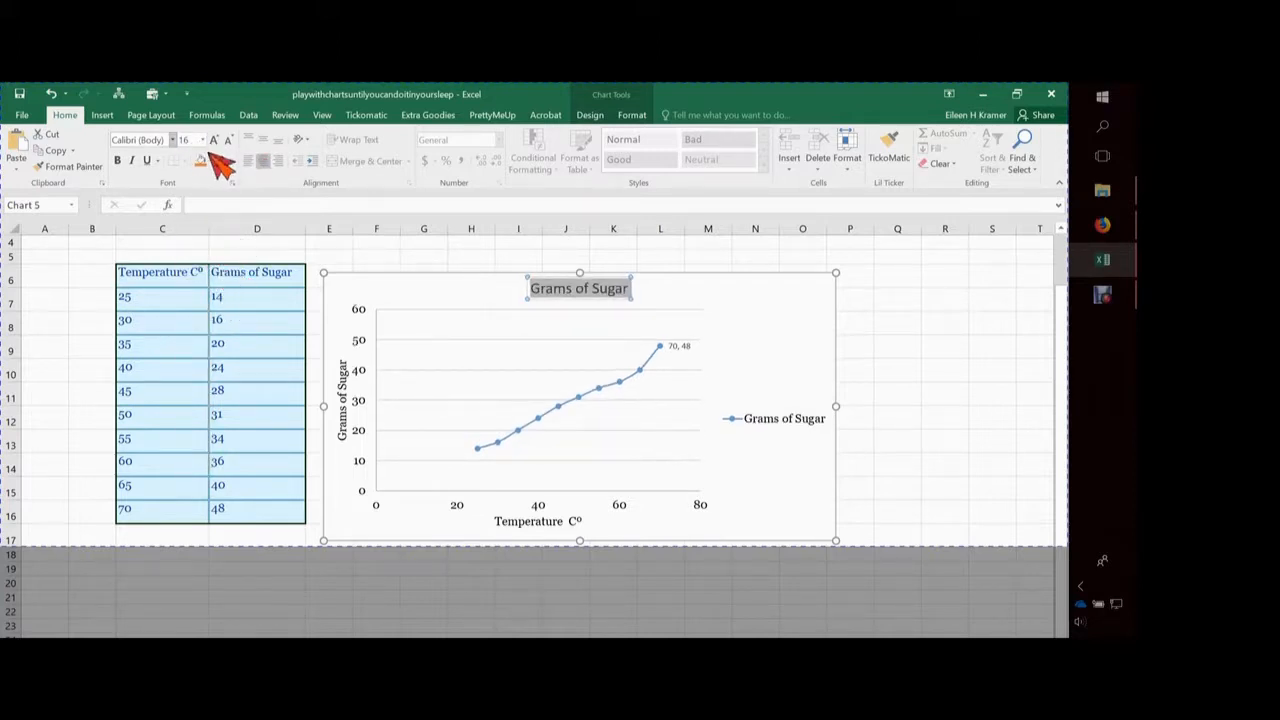
left_click(172, 140)
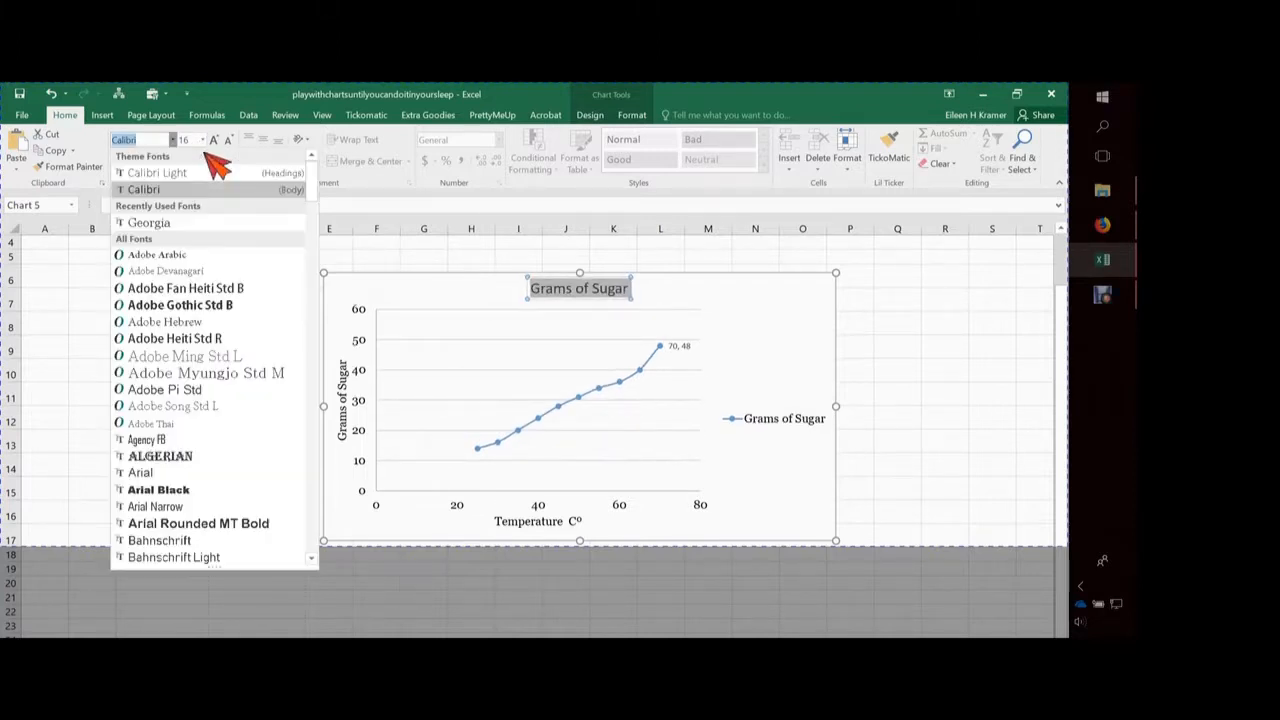
left_click(197, 252)
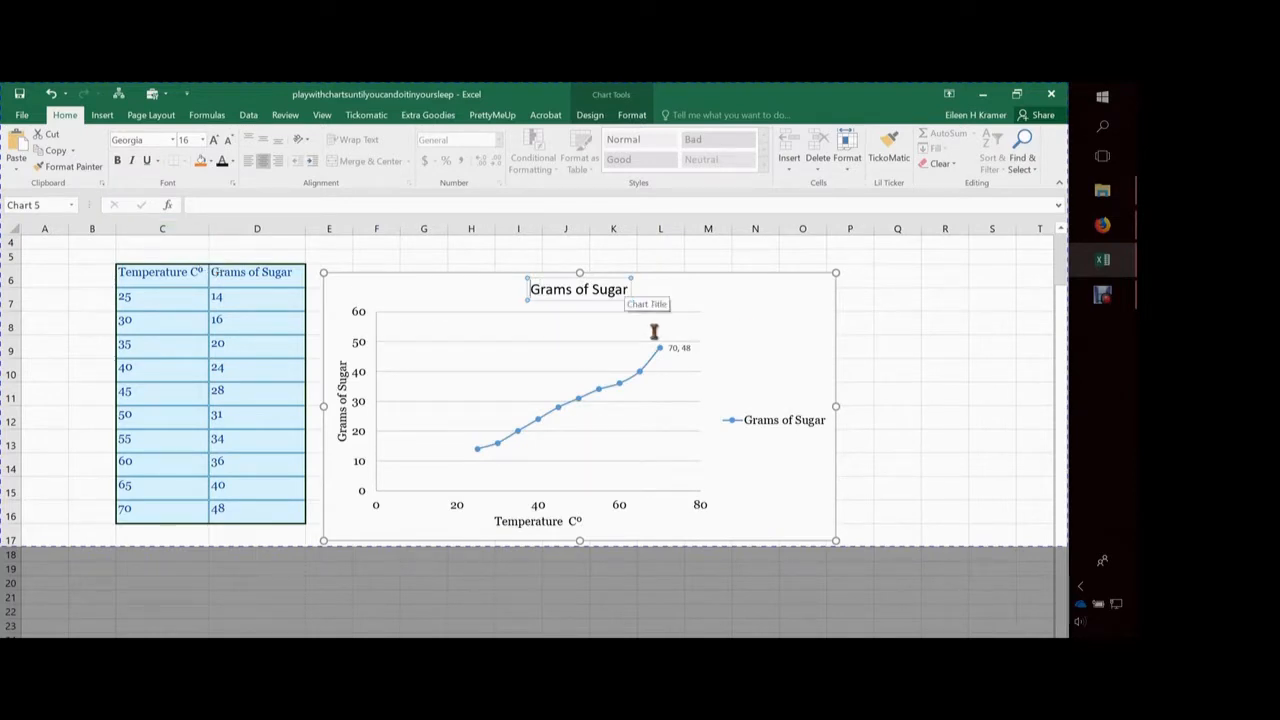
key("ctrl+shift+Right")
key("ctrl+shift+Right")
key("ctrl+shift+Right")
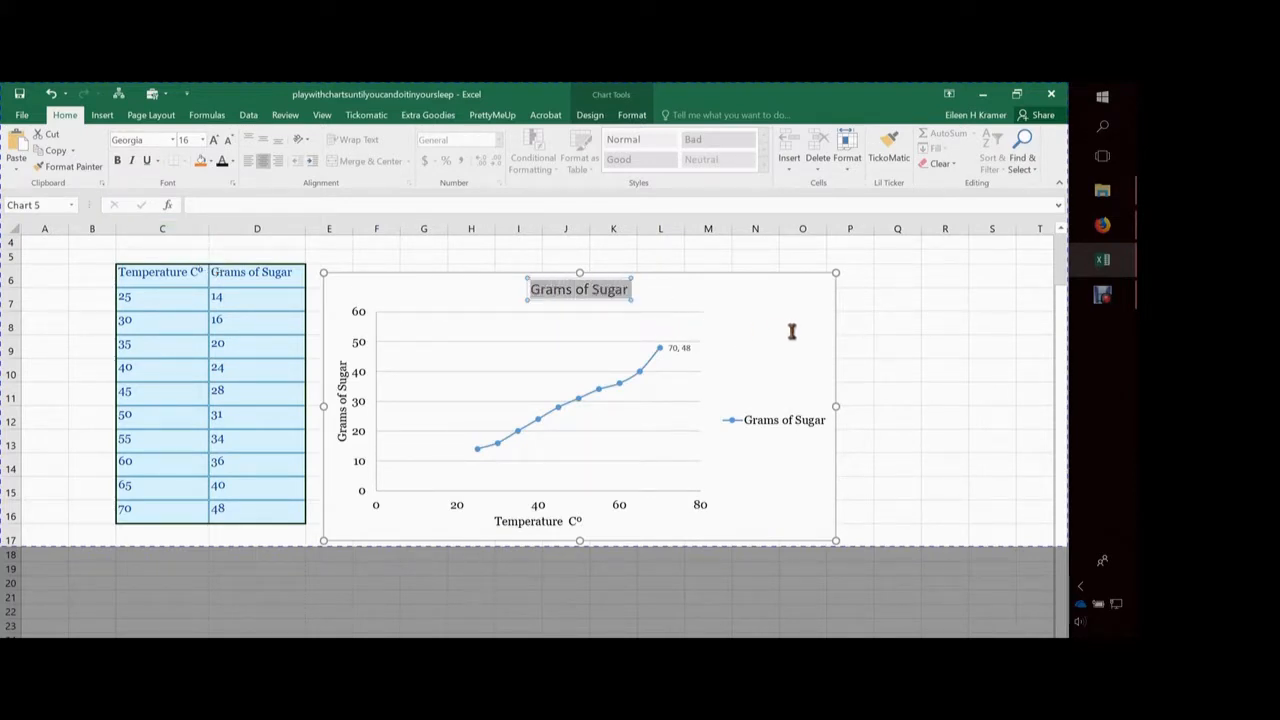
left_click(172, 140)
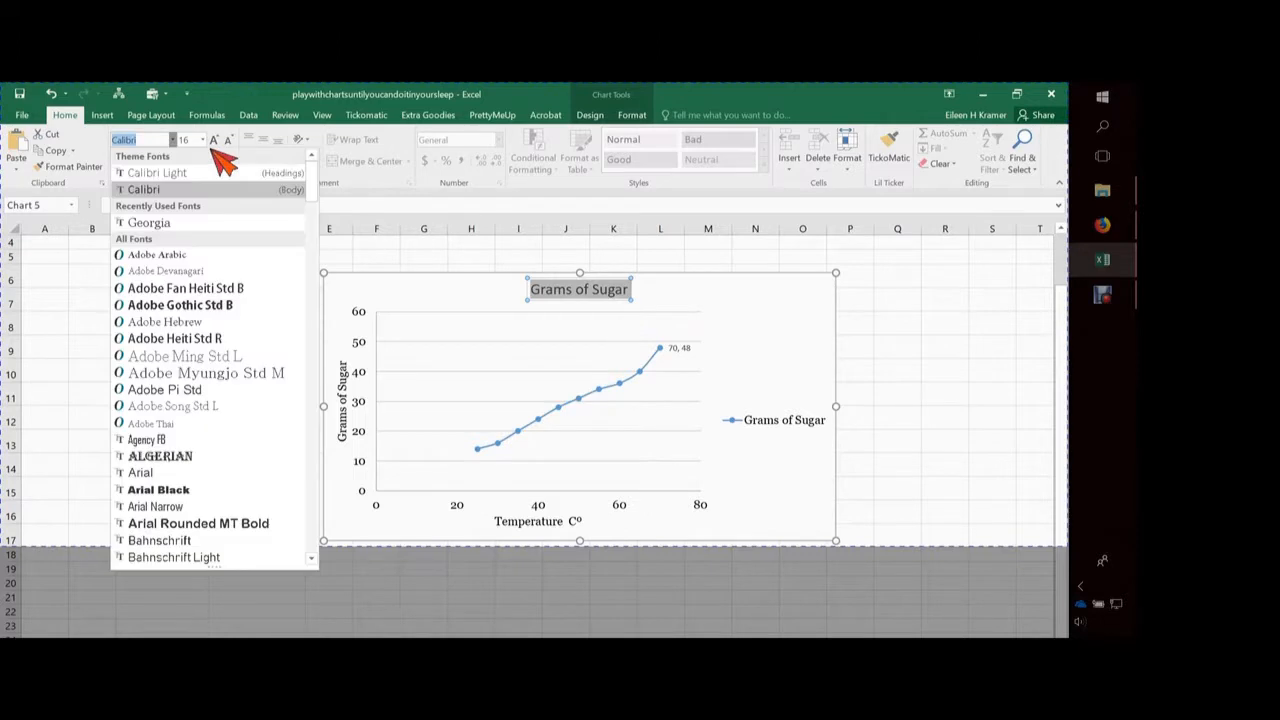
left_click(196, 228)
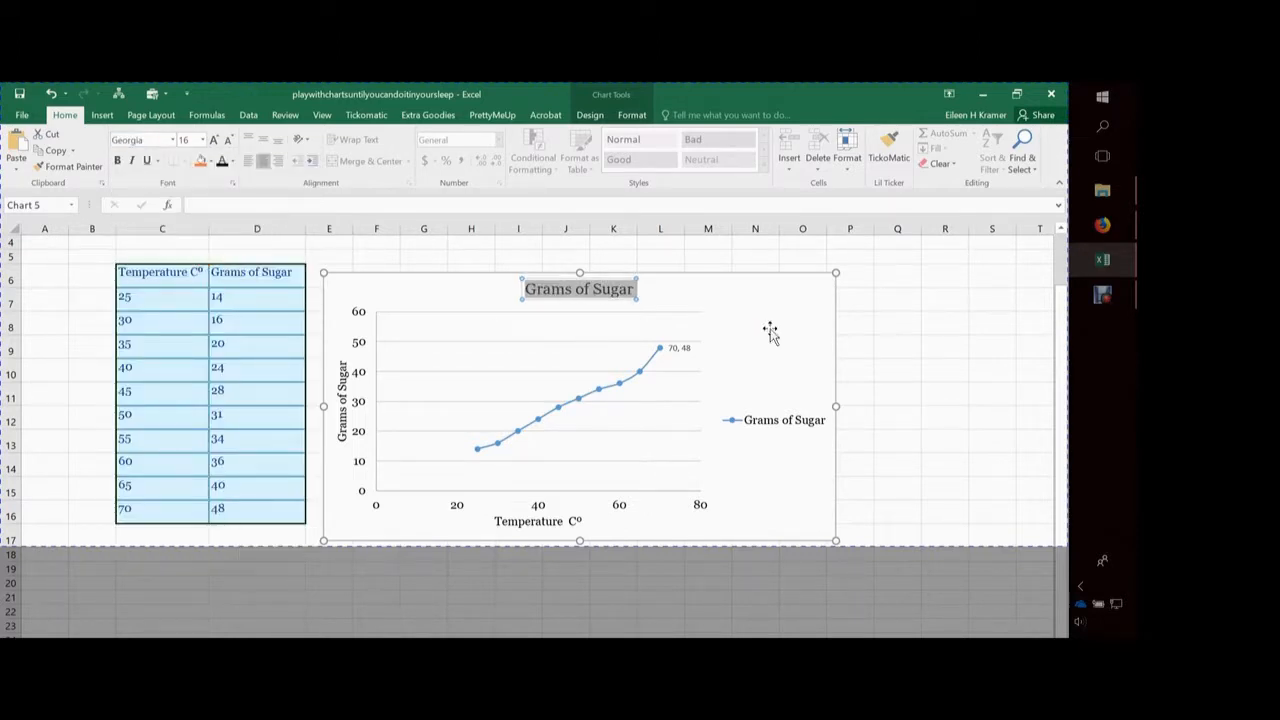
Extend the chart title to read "Grams of Sugar in Heating H2O" and finish editing it
key("Escape")
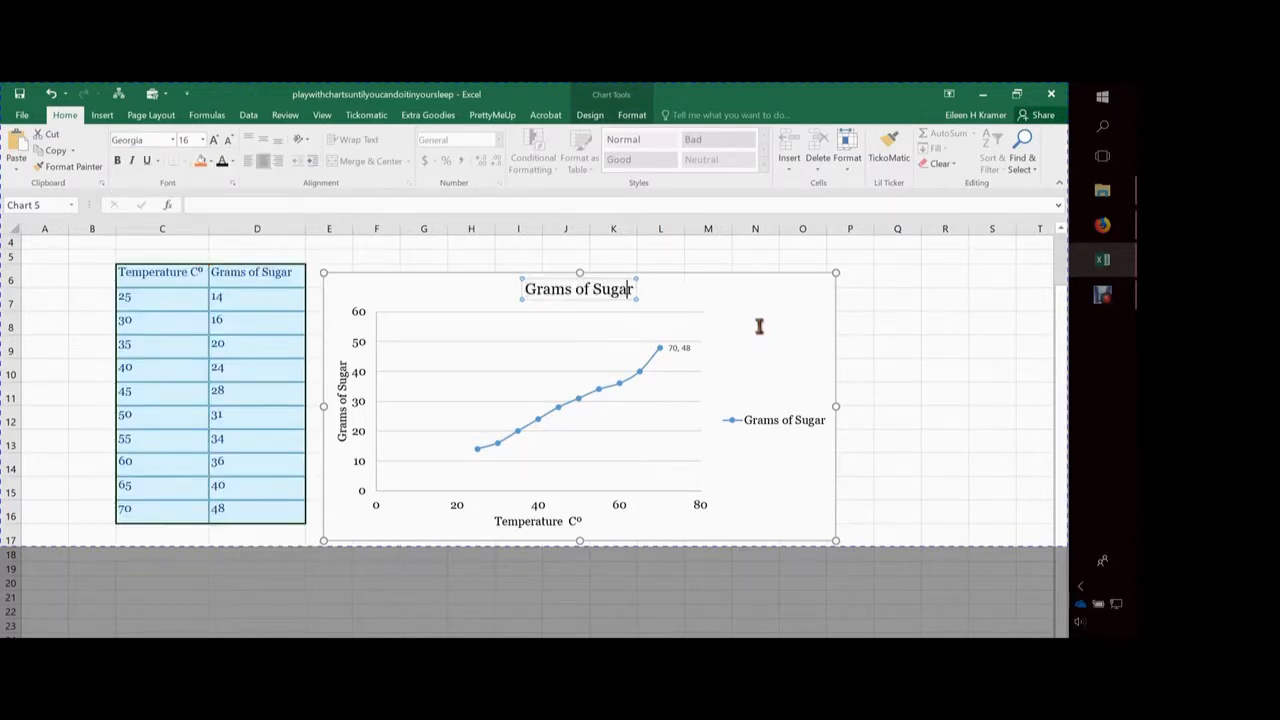
left_click(758, 330)
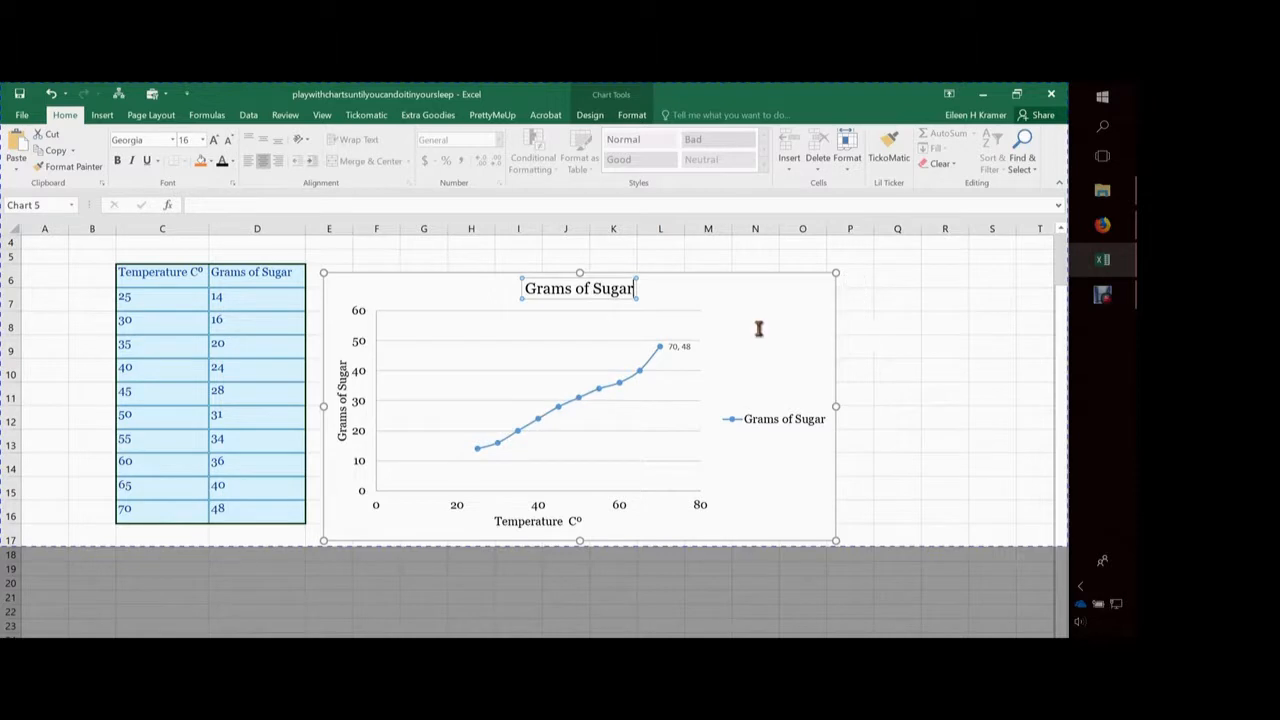
type("in")
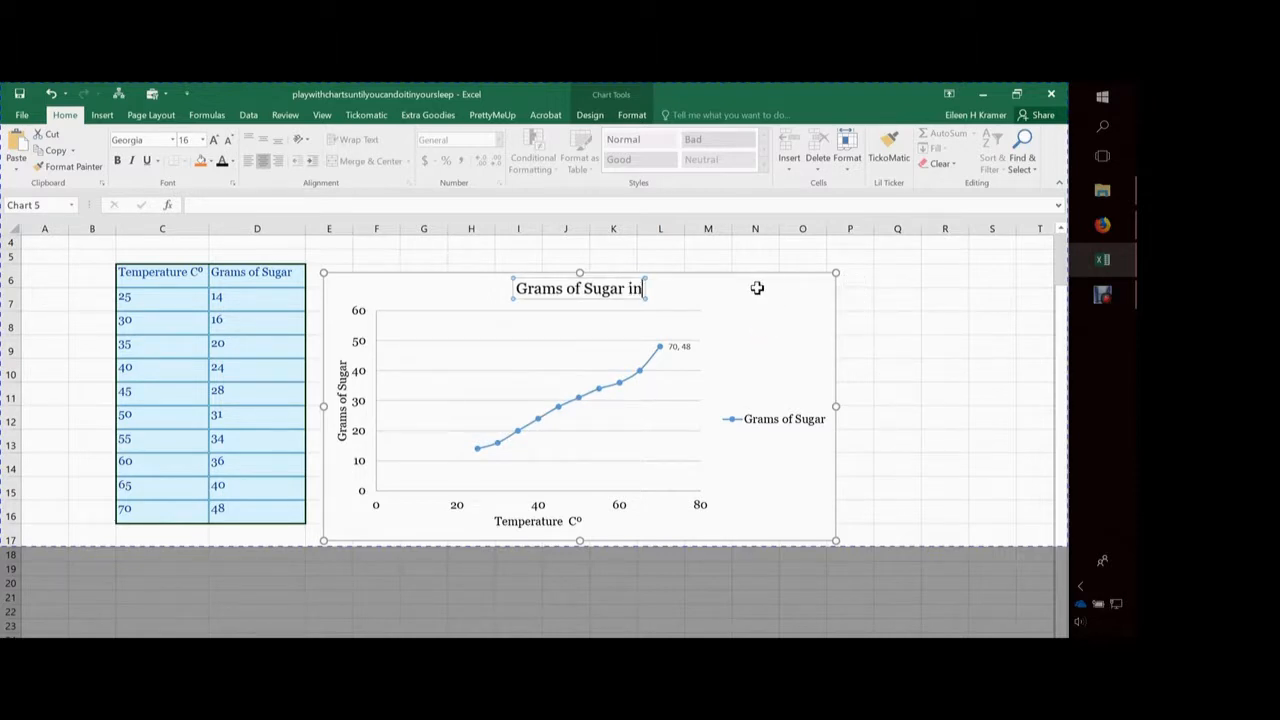
type(" Heating H")
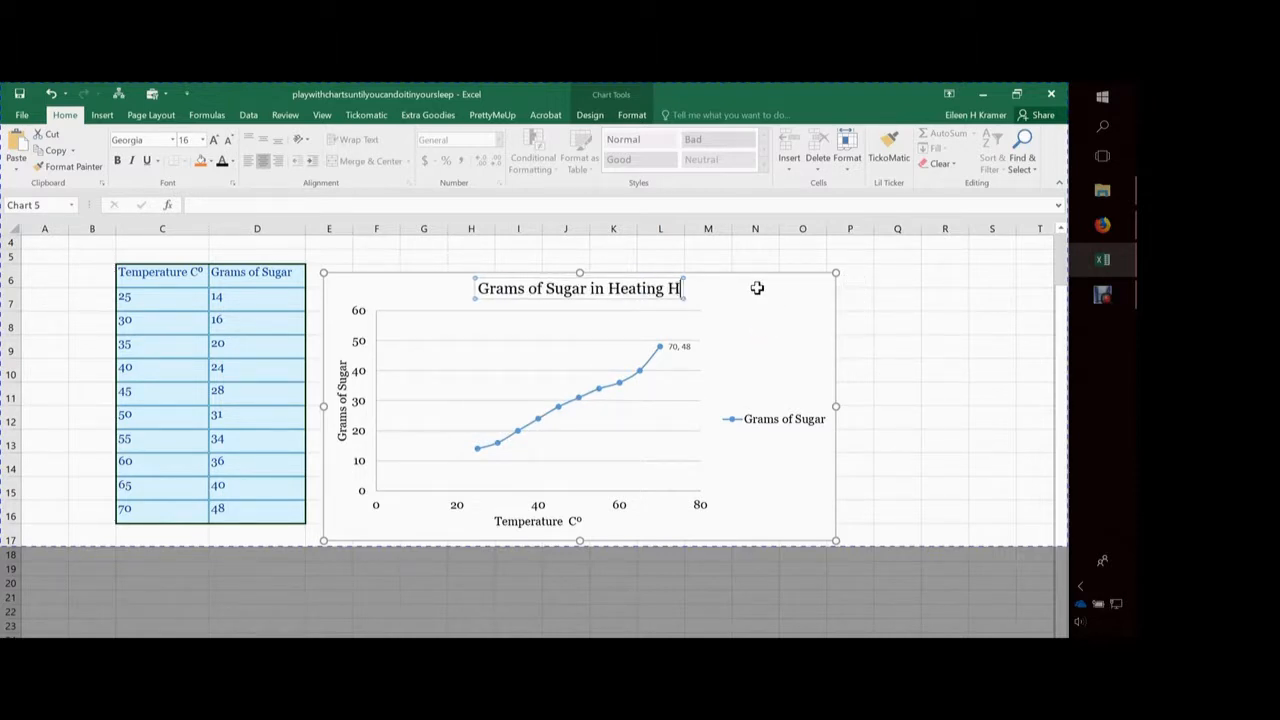
type("20")
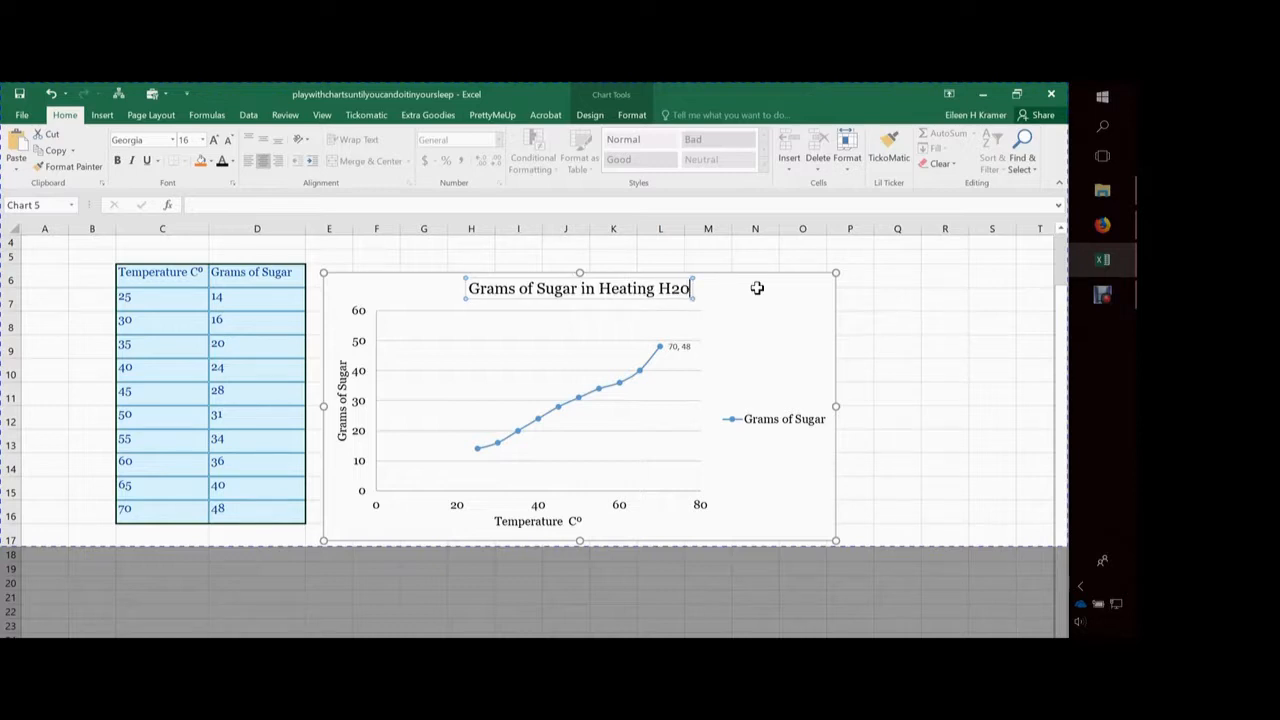
key("BackSpace")
type("O")
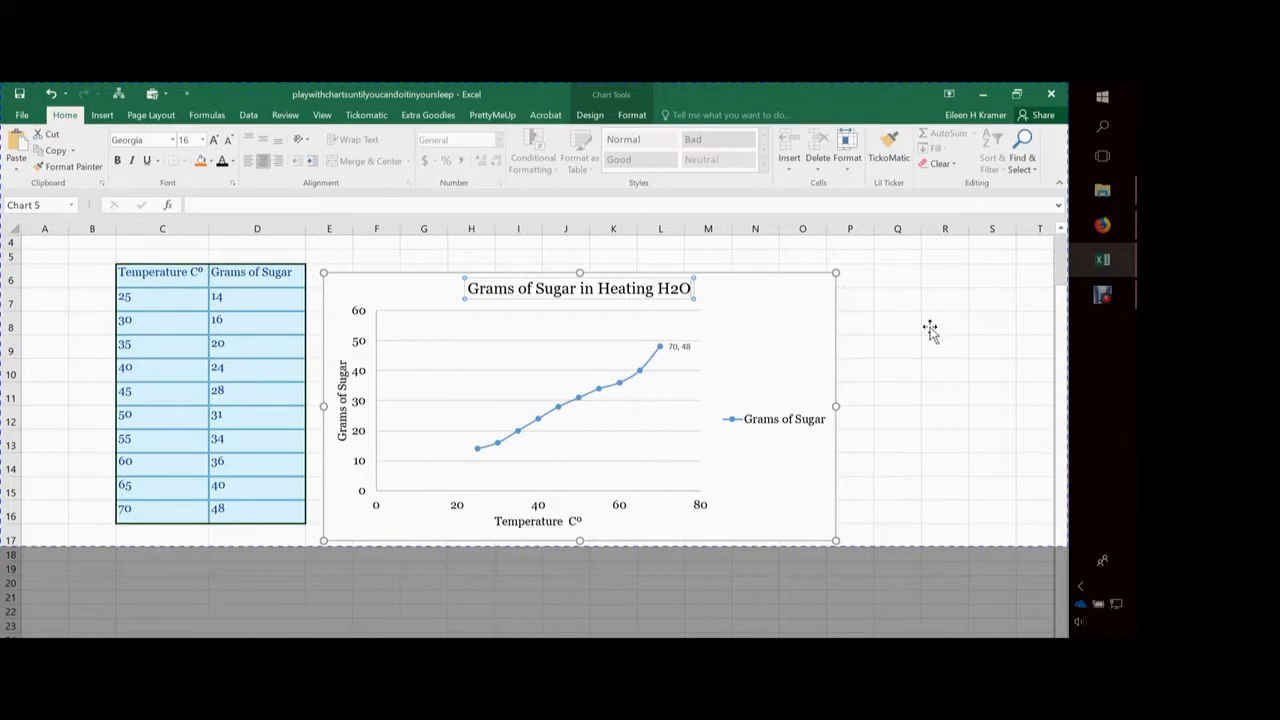
left_click(941, 388)
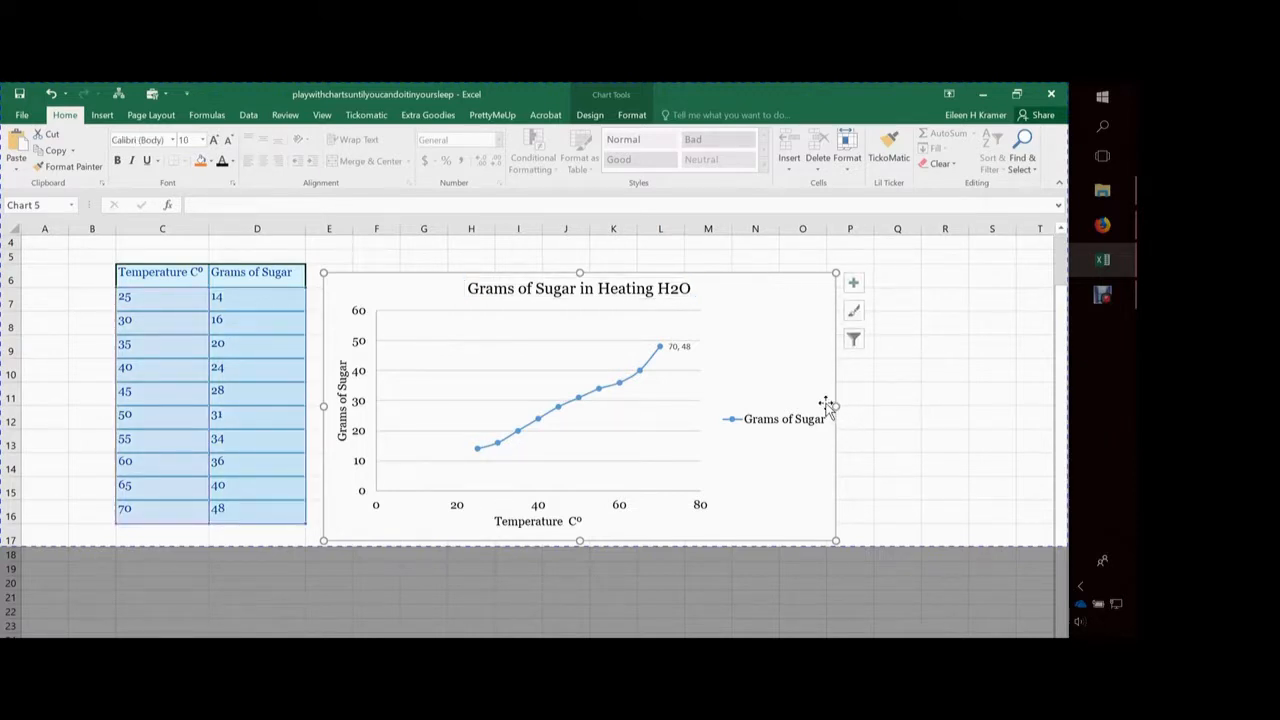
Delete the "70, 48" data label beside the last point of the curve
key("Down")
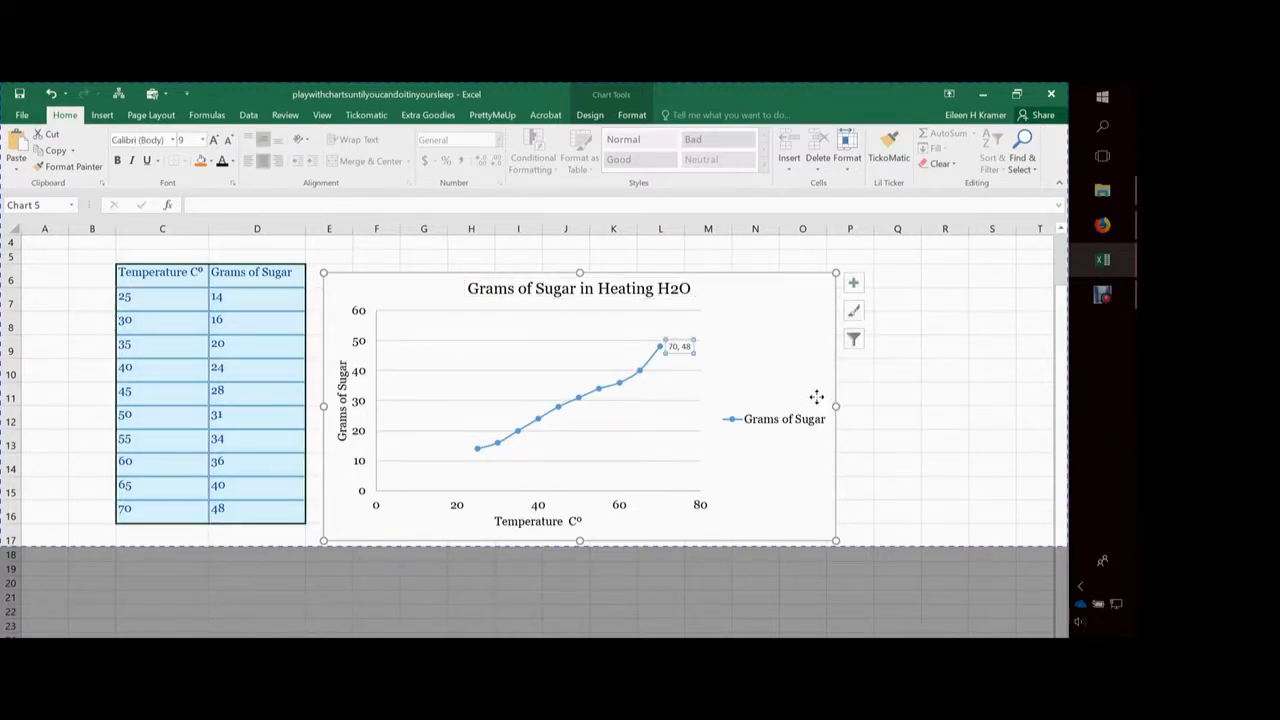
key("Delete")
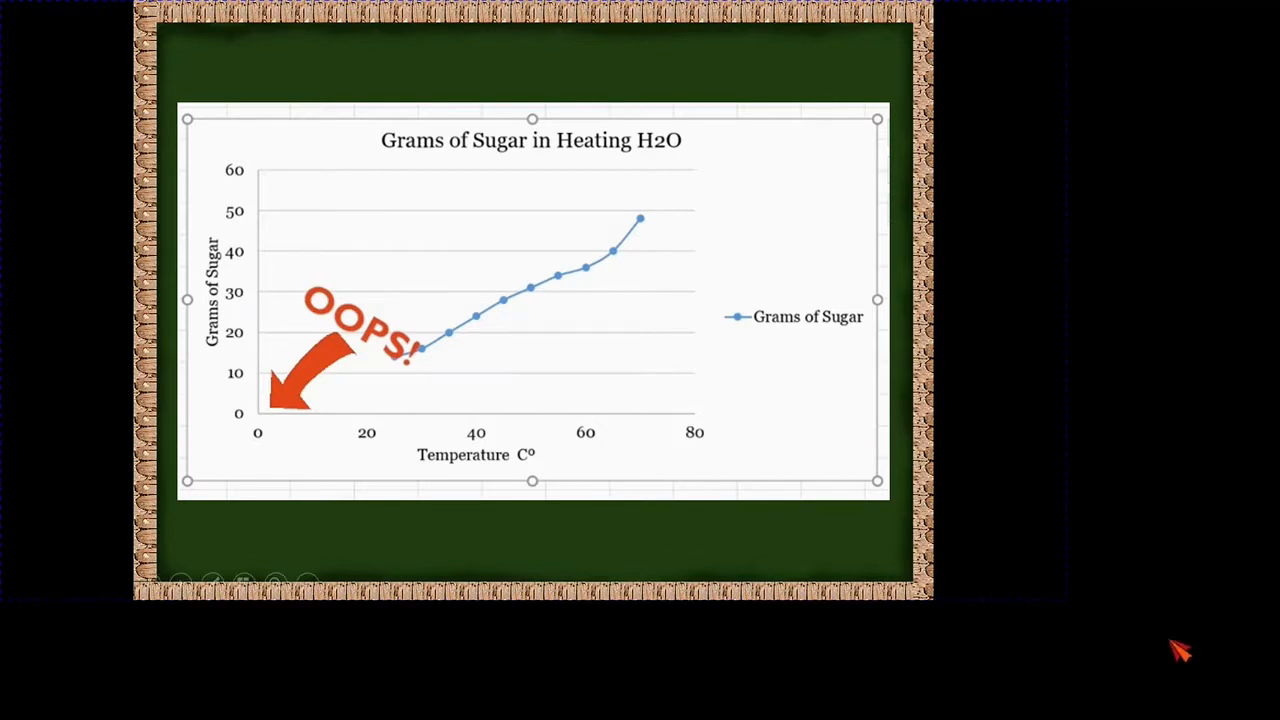
left_click(1062, 676)
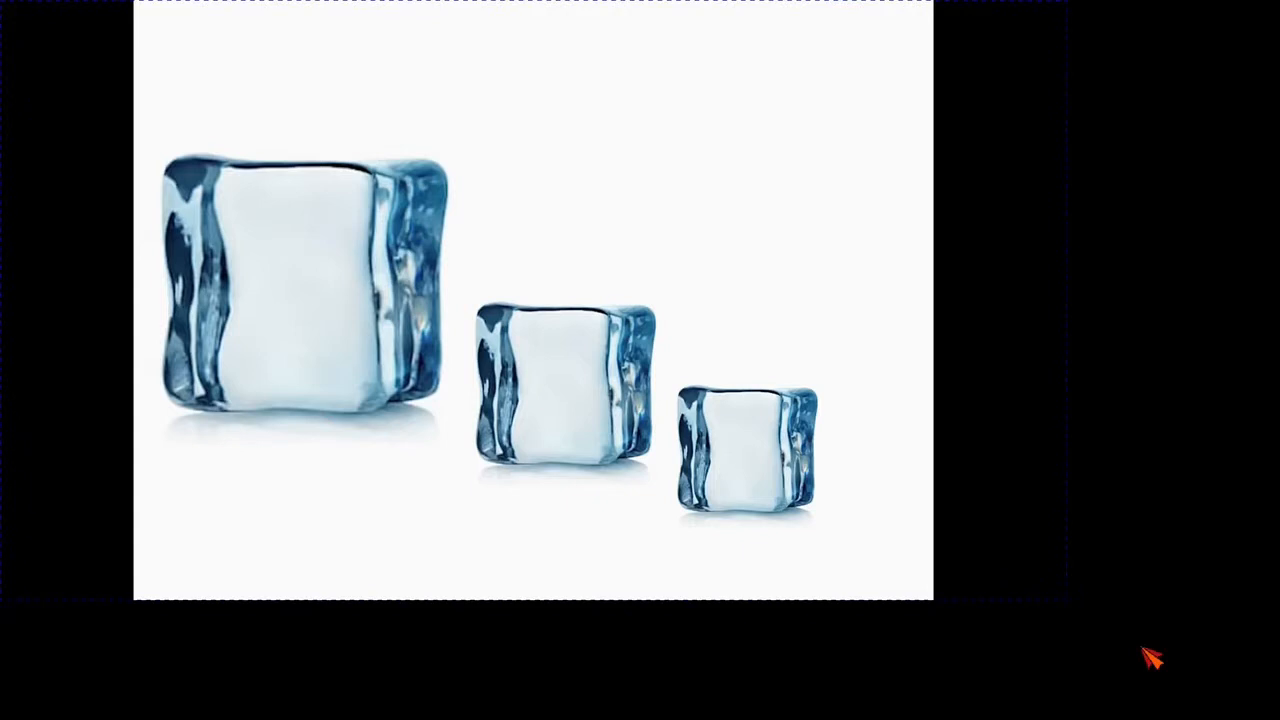
key("Right")
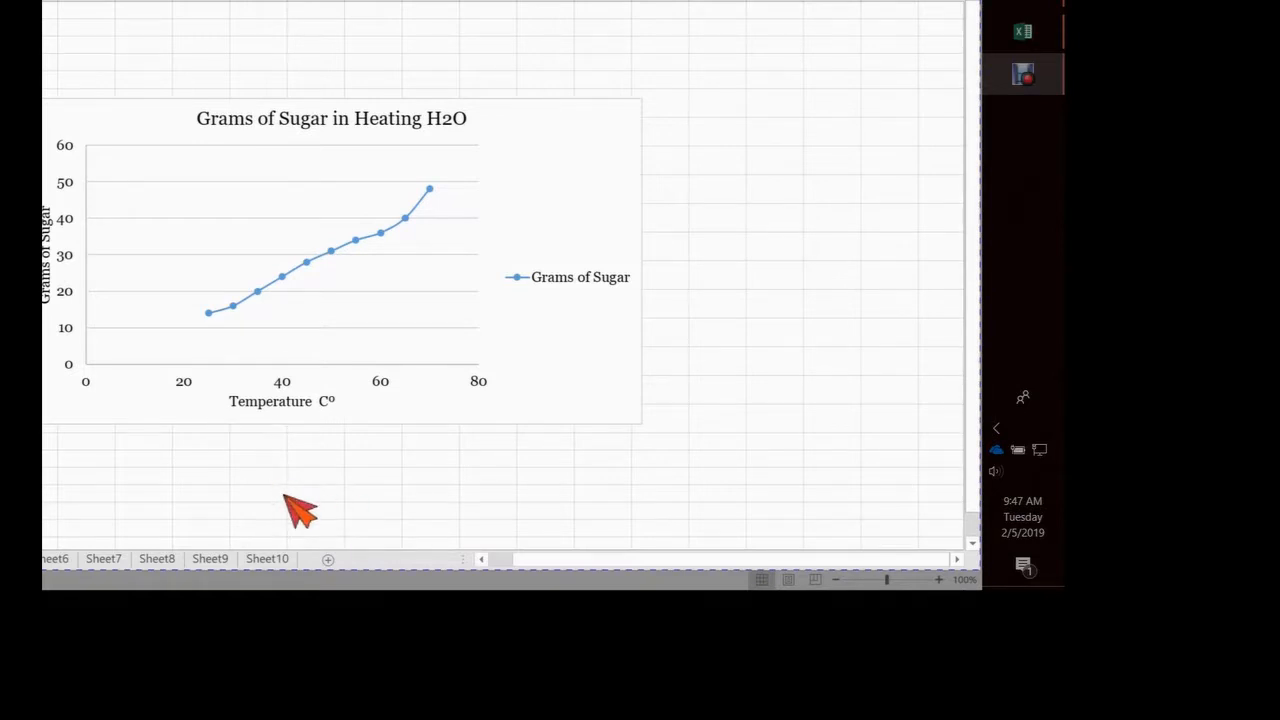
Set the minimum bound of the chart's horizontal temperature axis to 20
right_click(187, 379)
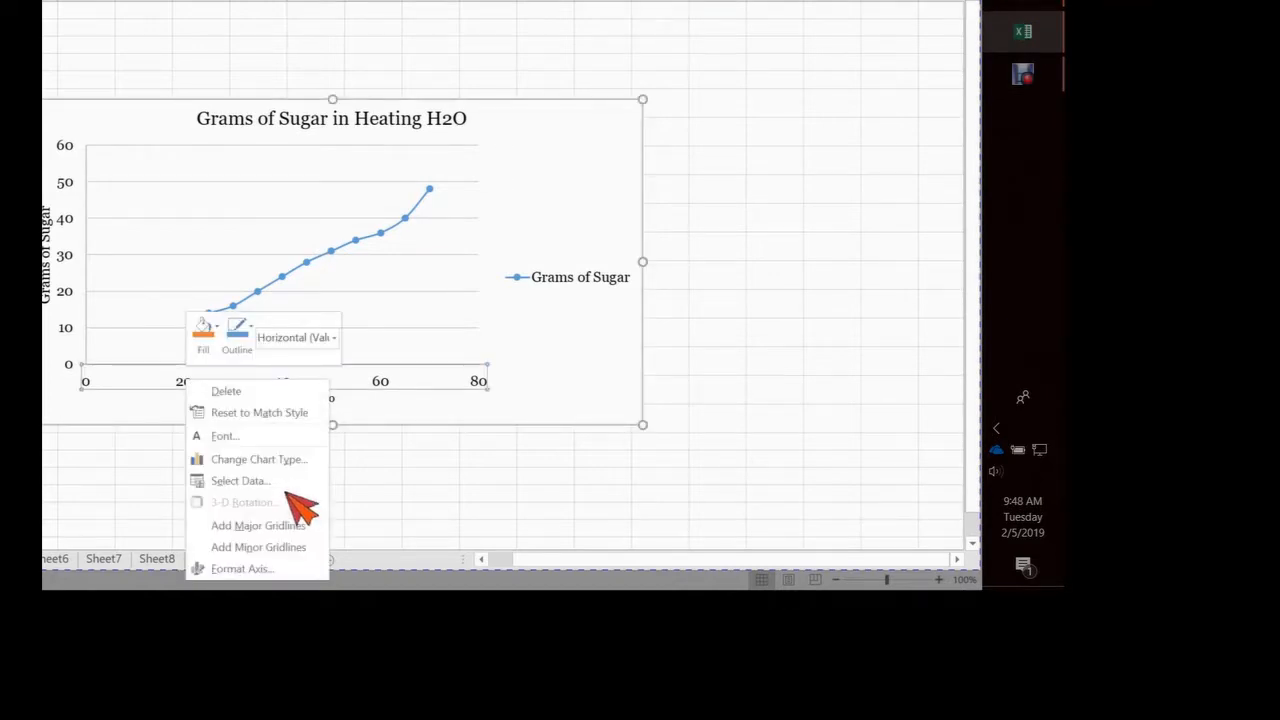
key("Down")
key("Down")
key("Escape")
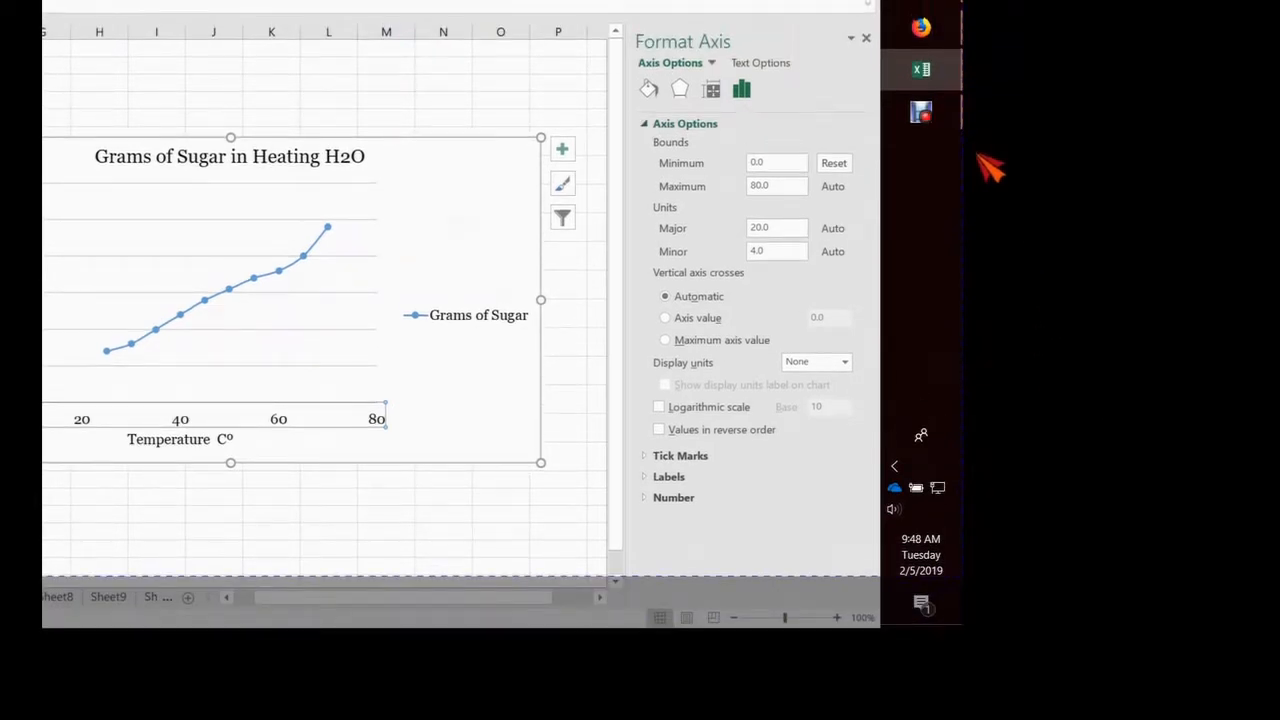
left_click_drag(781, 163, 741, 163)
type("20")
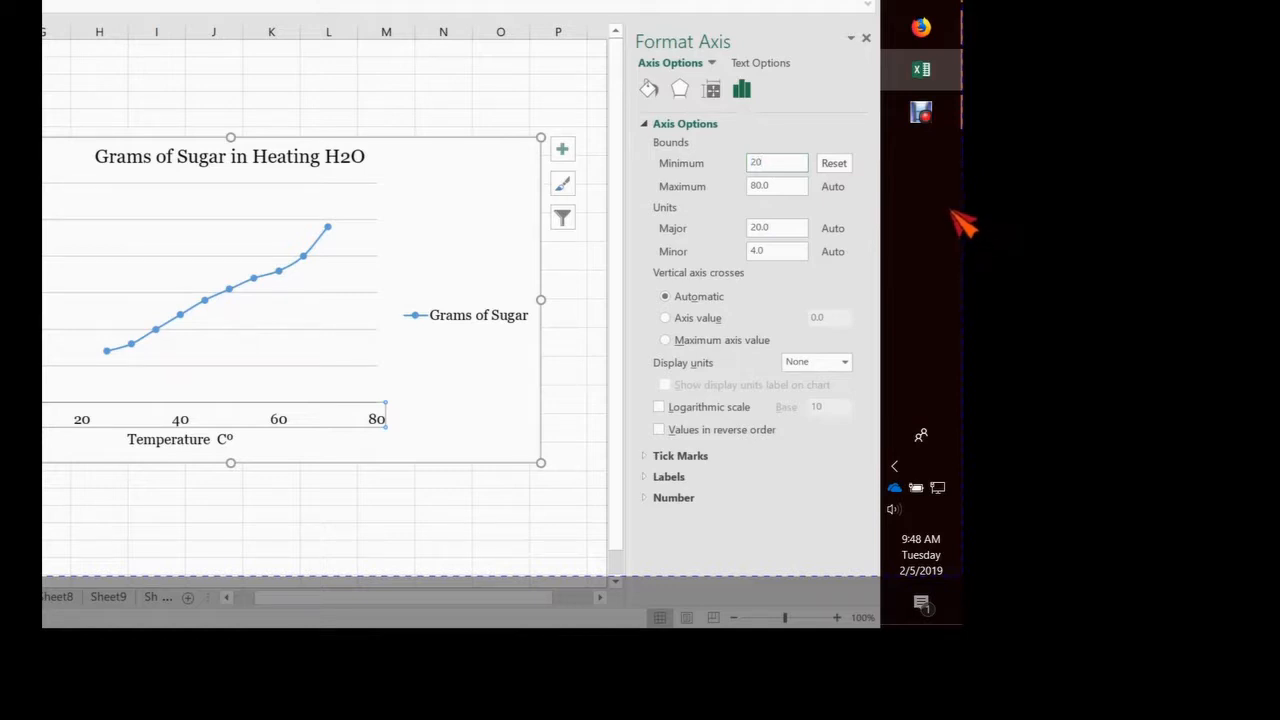
key("Return")
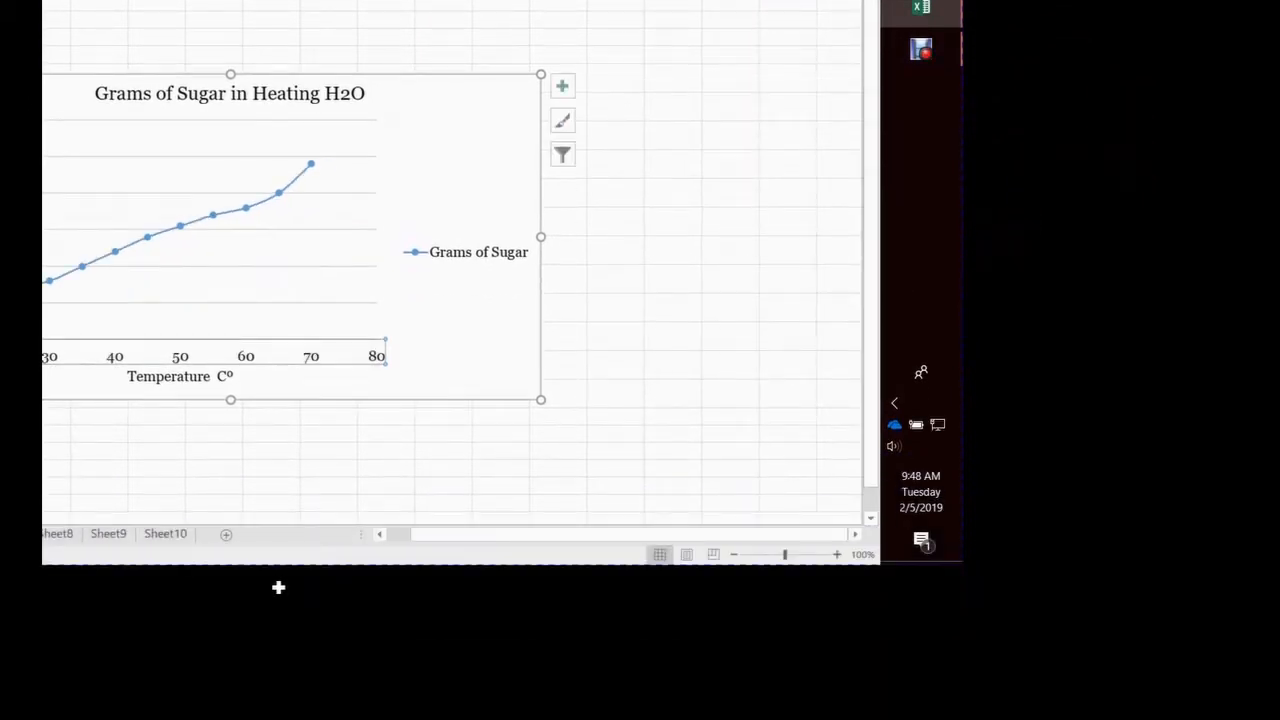
Set the minimum bound of the chart's vertical Grams of Sugar axis to 10 and close the axis formatting
right_click(250, 358)
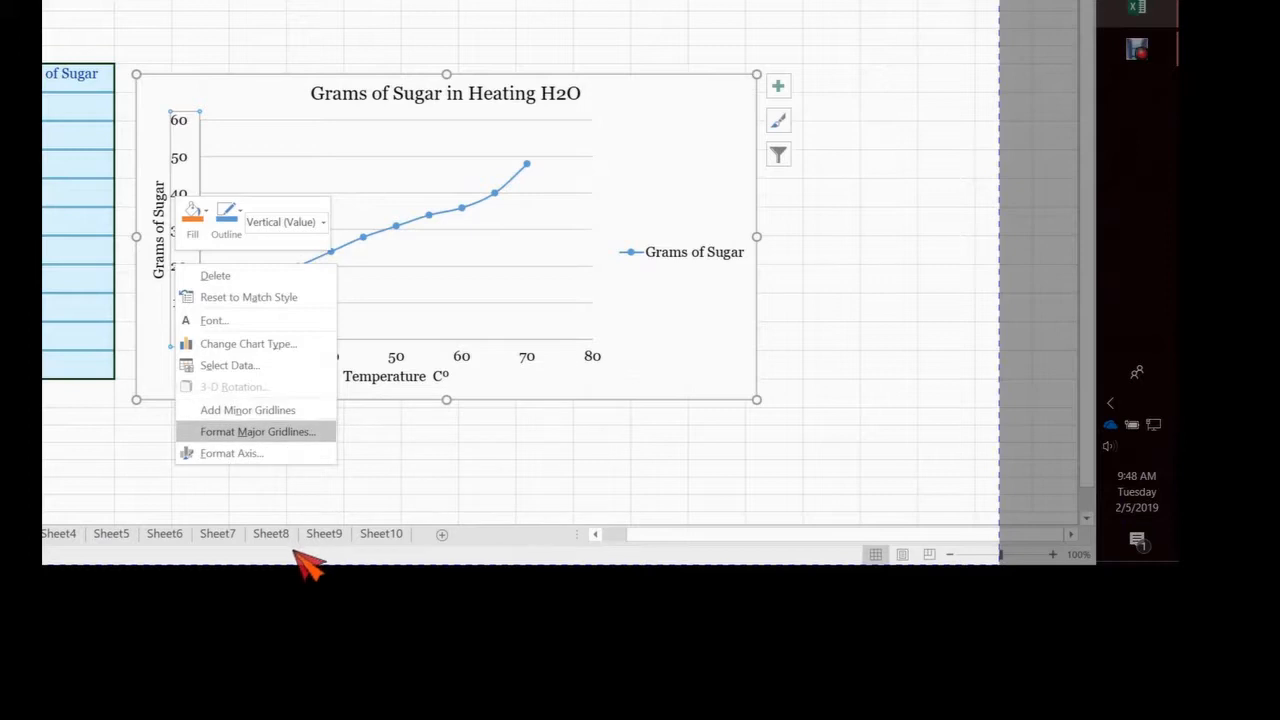
left_click(232, 453)
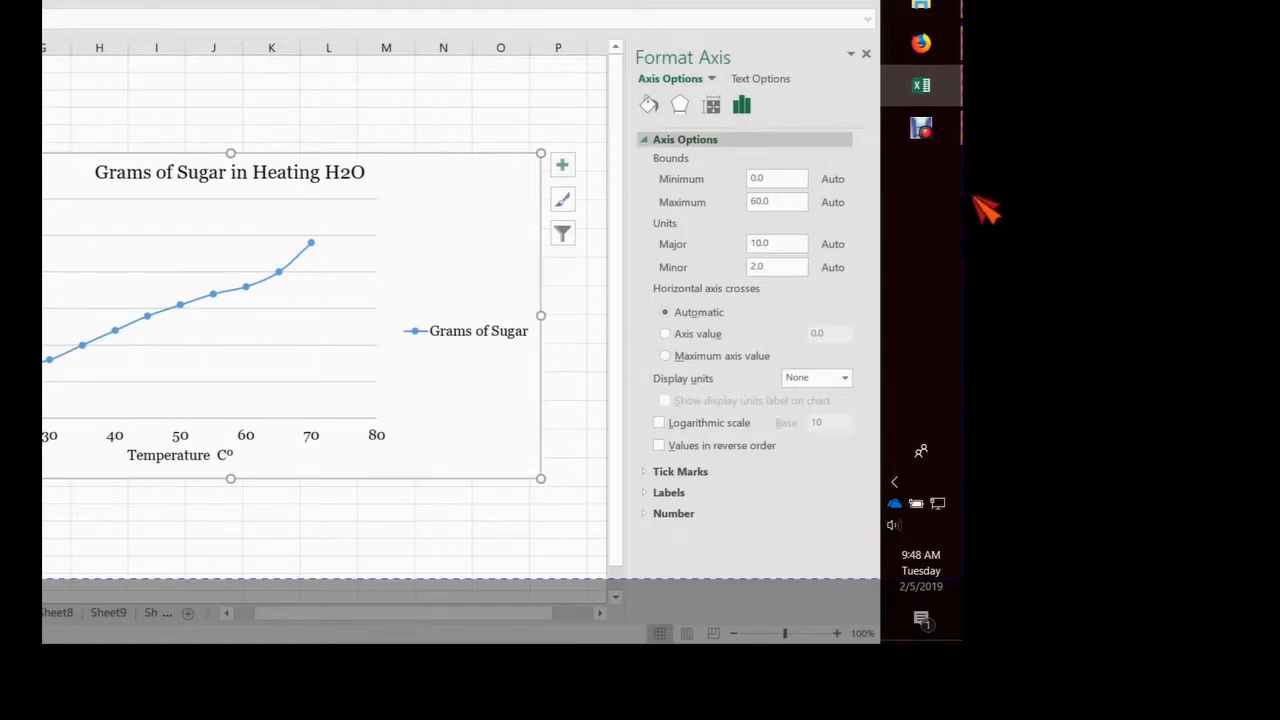
left_click_drag(785, 178, 748, 178)
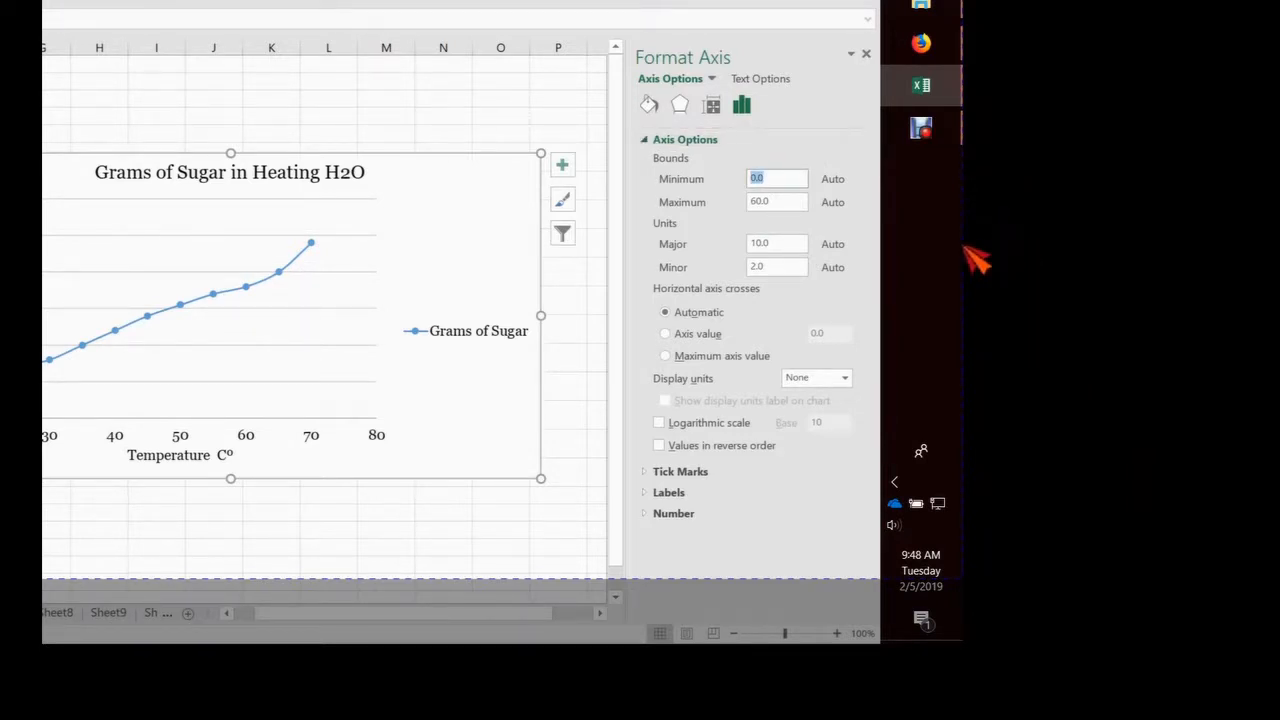
type("10")
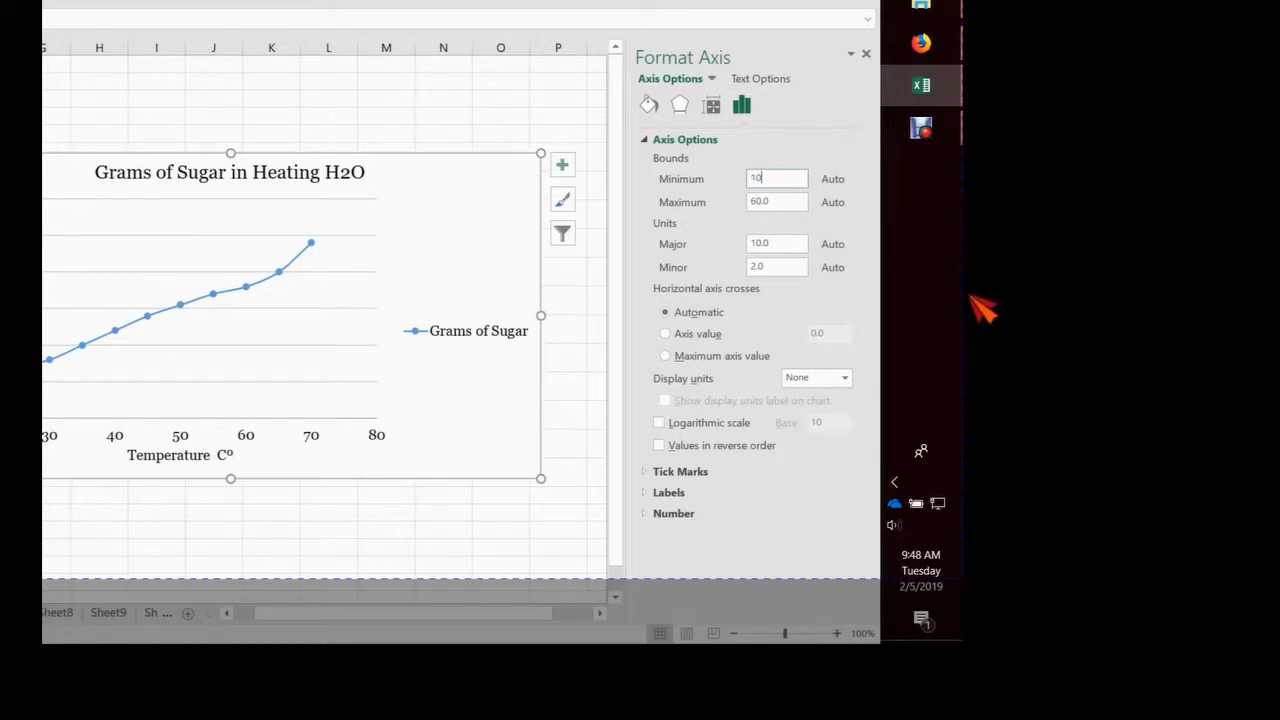
key("Return")
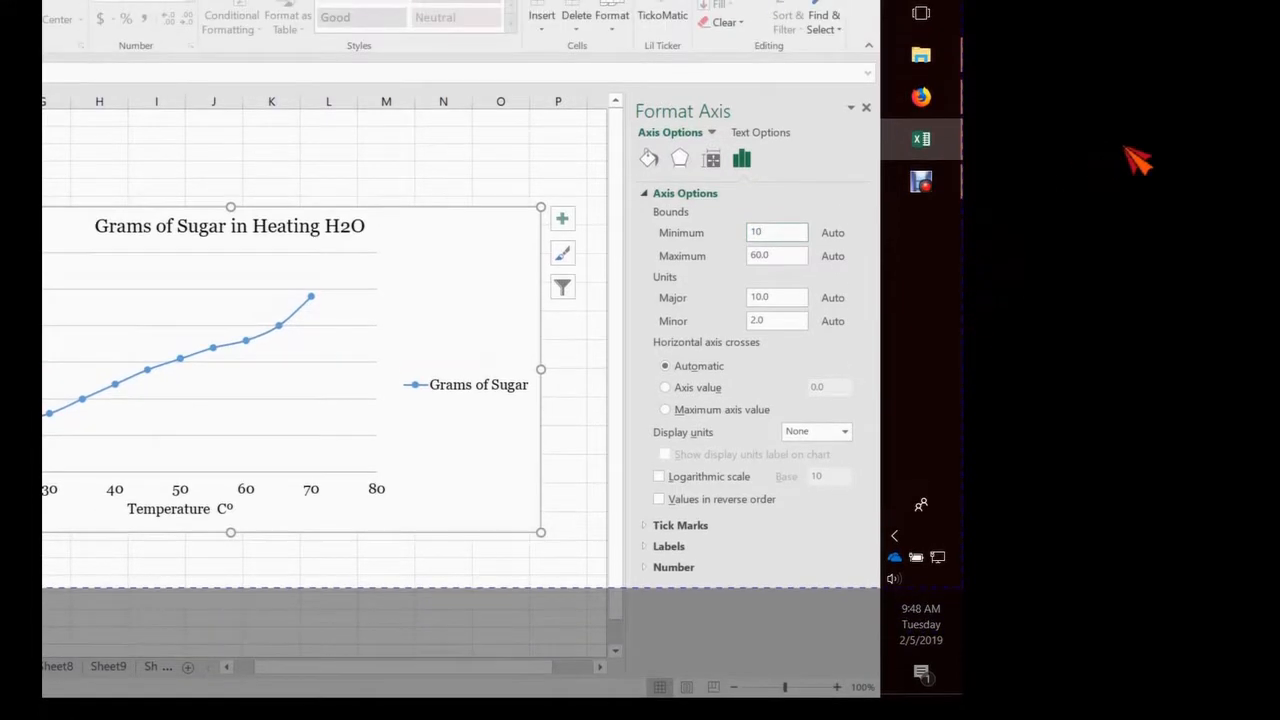
left_click(866, 107)
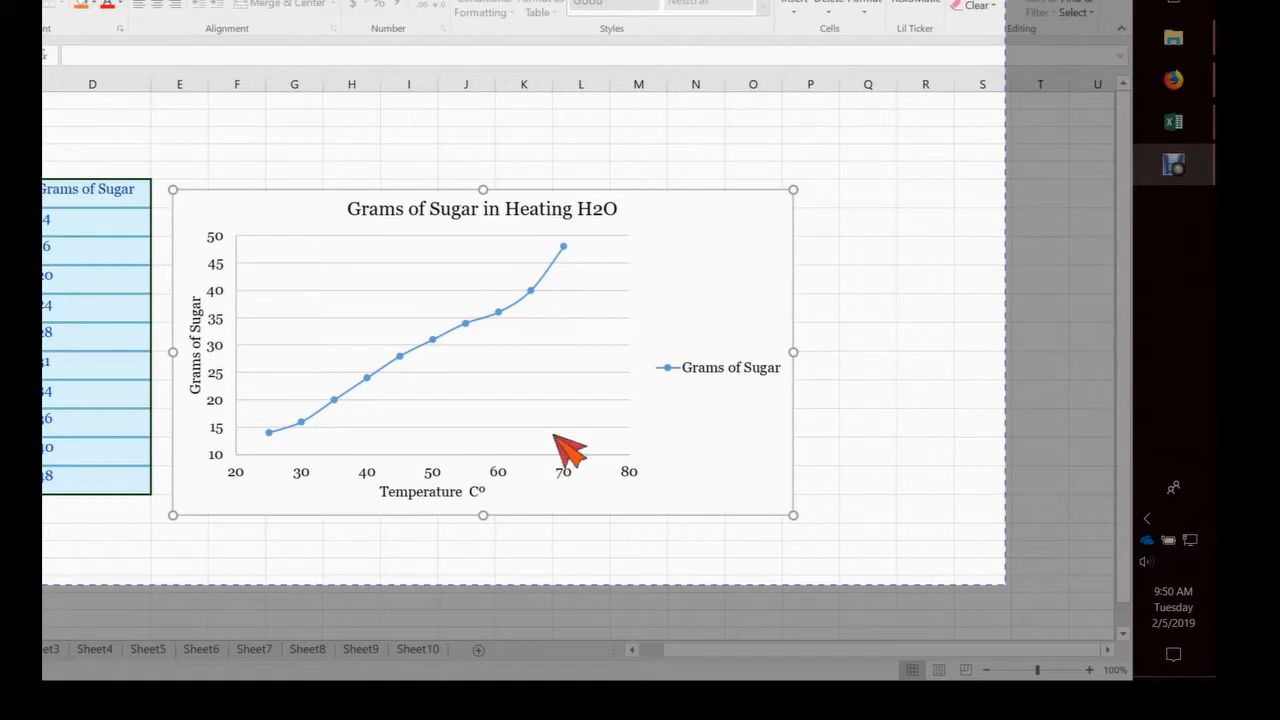
Open the formatting of the Grams of Sugar data series and set its built-in round markers to size 10
mouse_move(564, 419)
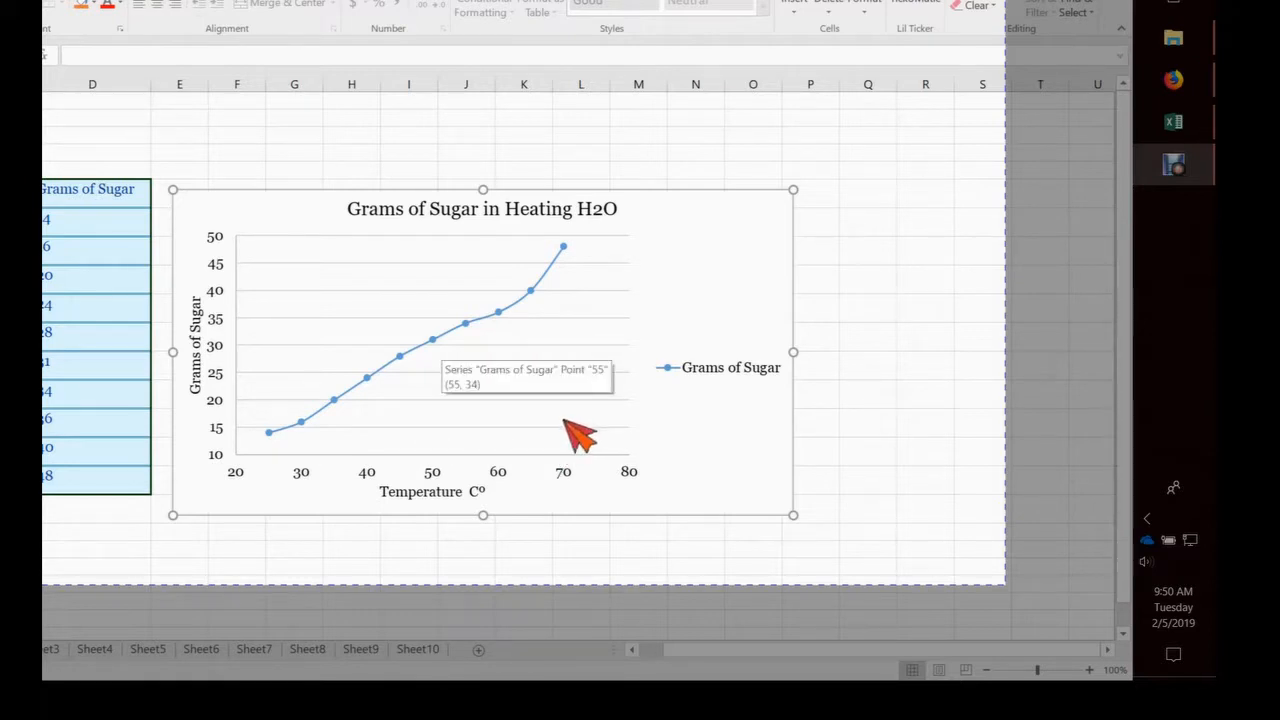
right_click(563, 433)
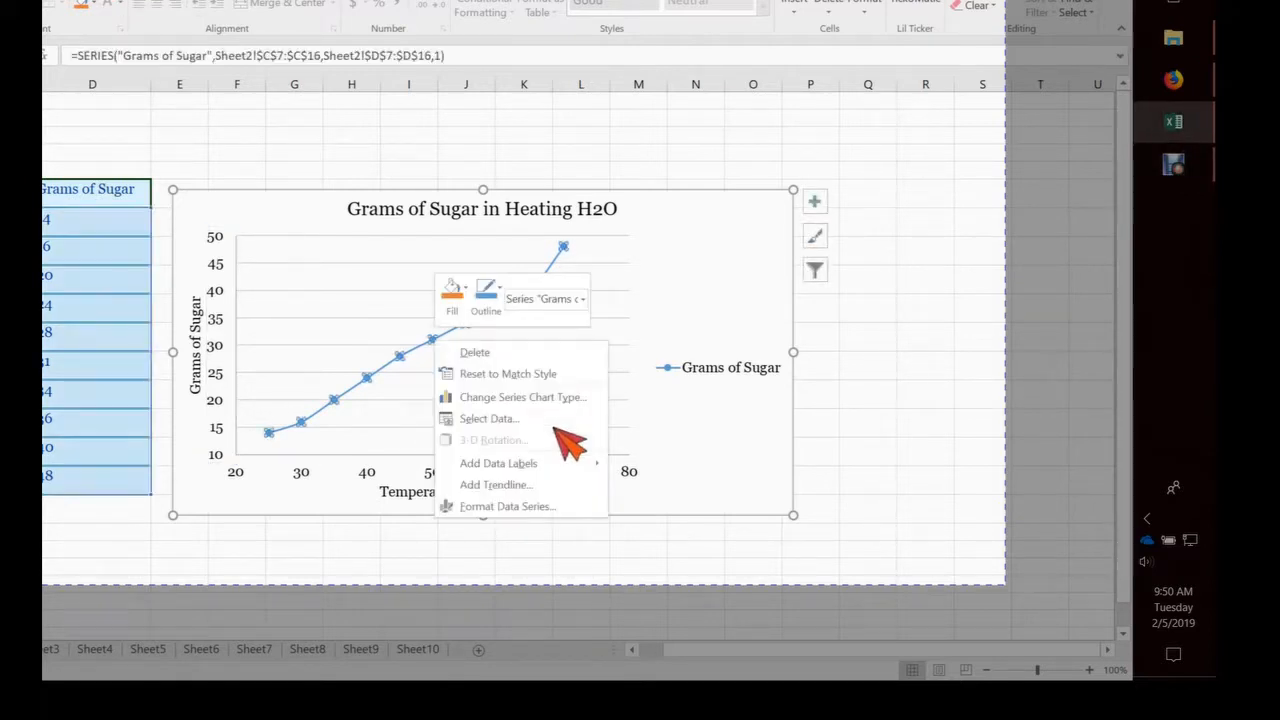
key("Escape")
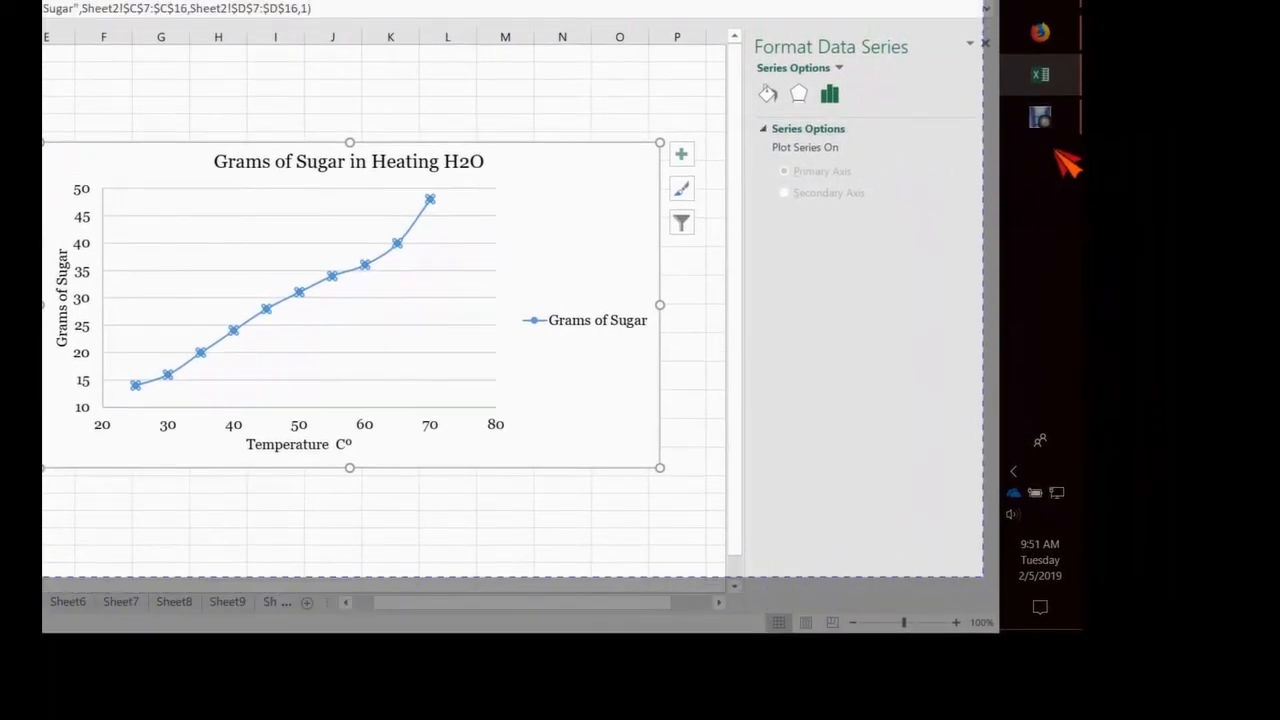
left_click(799, 94)
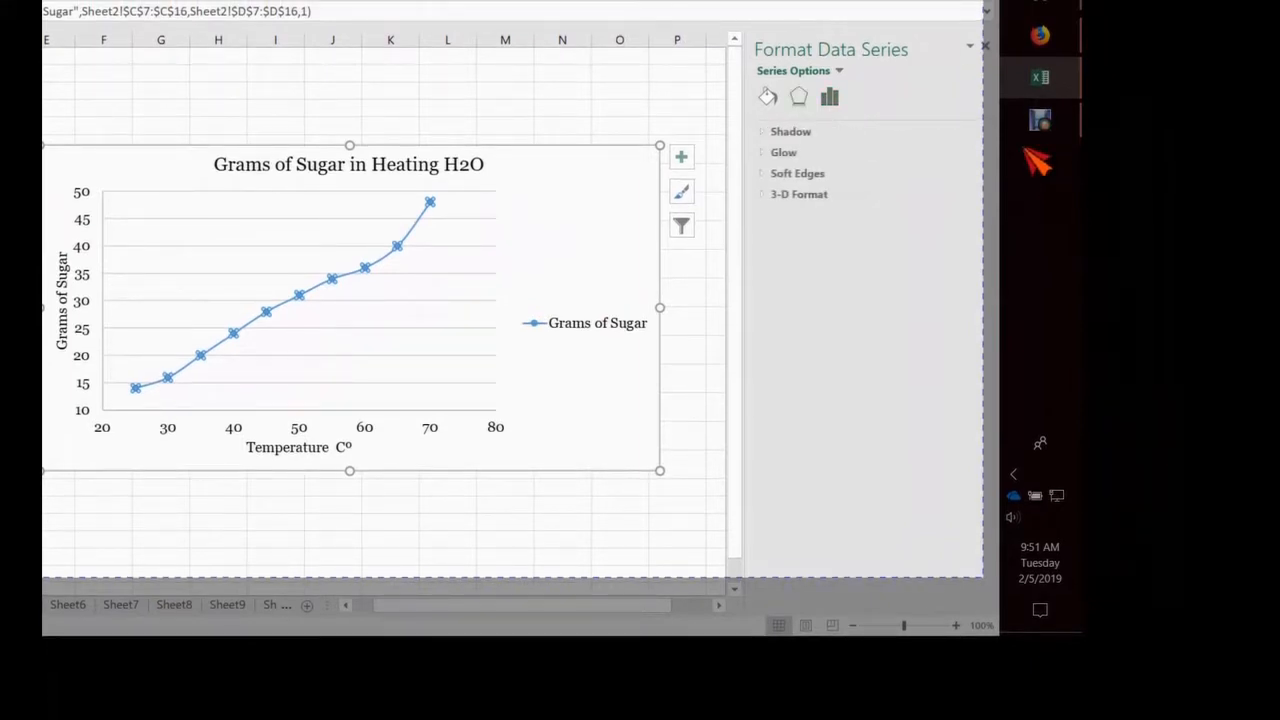
left_click(768, 97)
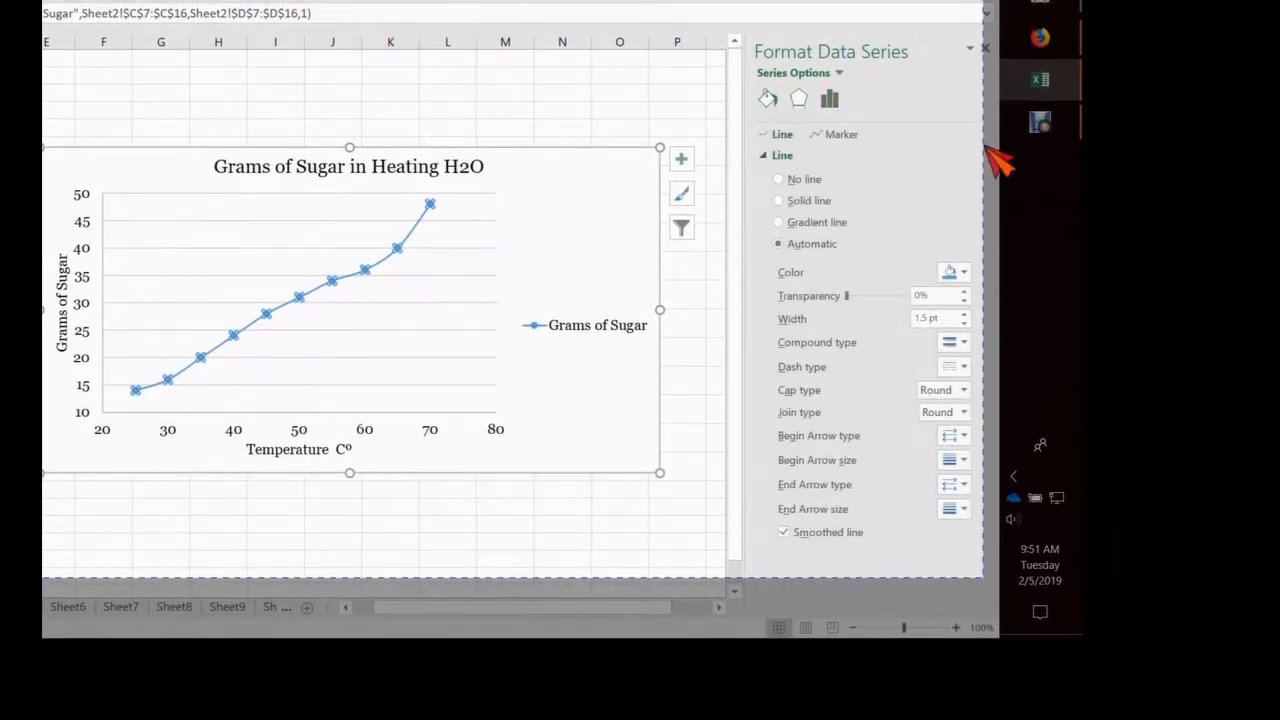
left_click(839, 134)
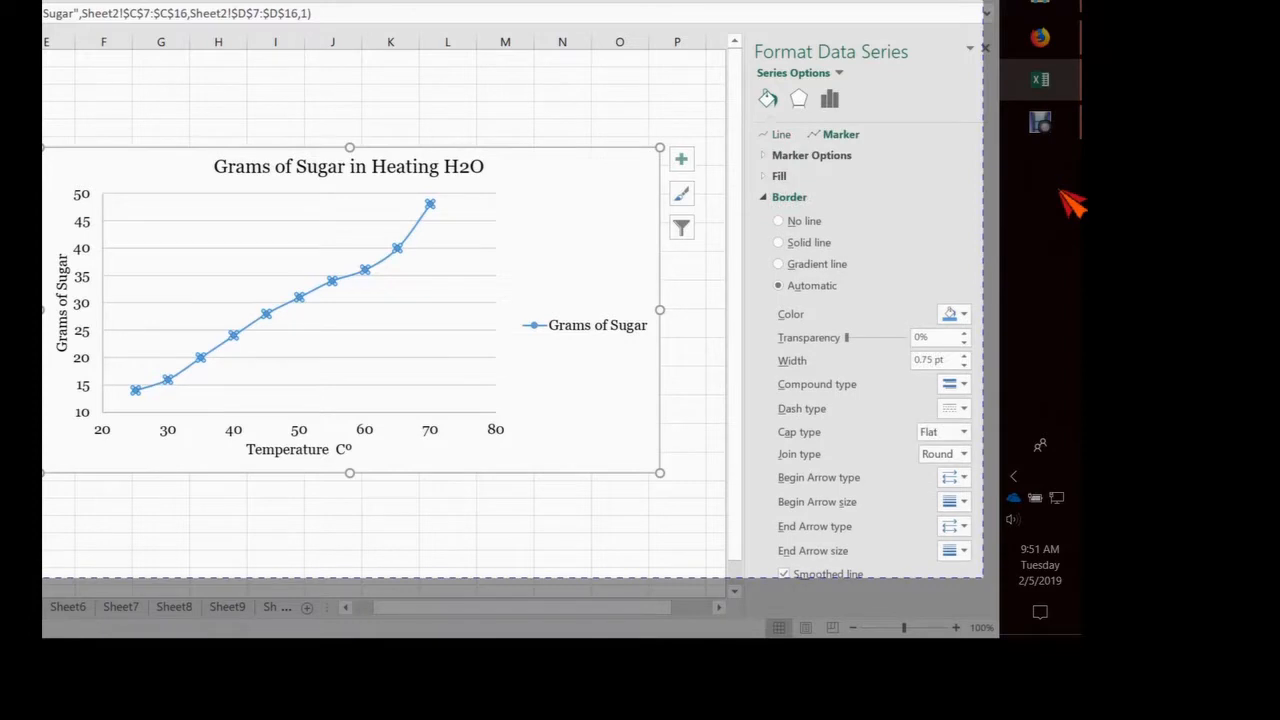
left_click(763, 155)
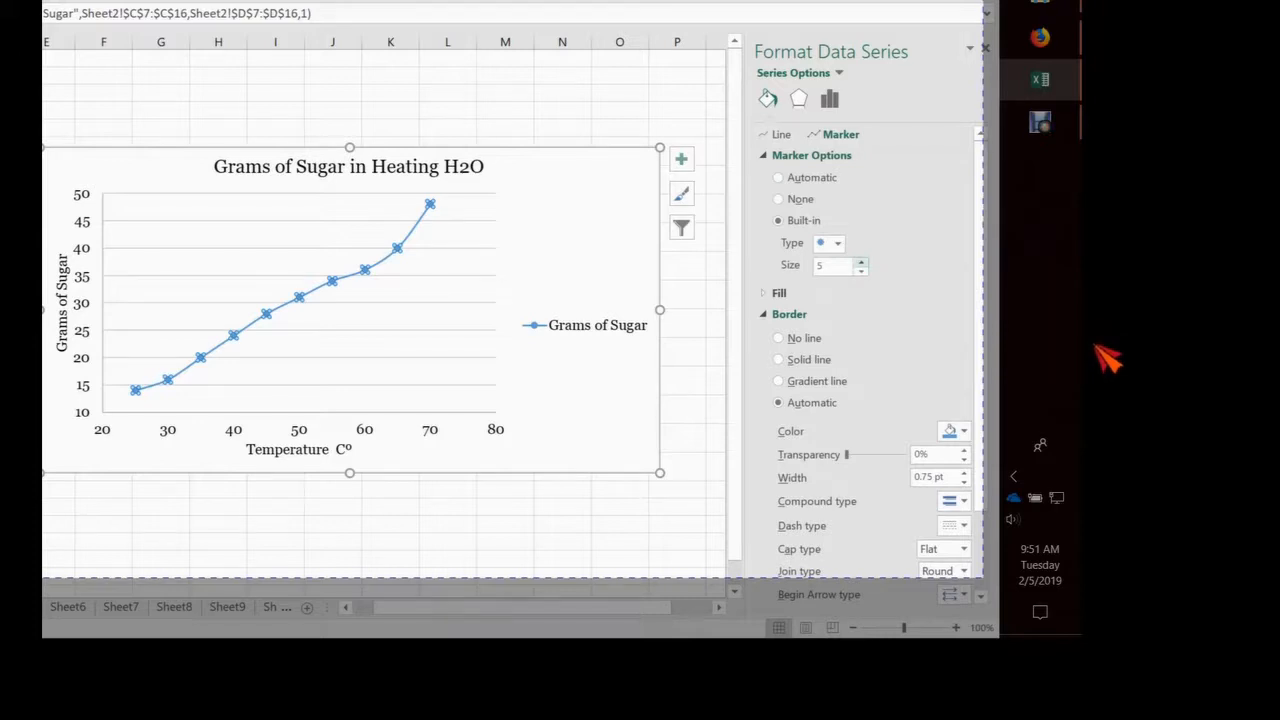
left_click(861, 262)
left_click(861, 262)
left_click(861, 262)
left_click(861, 262)
left_click(861, 262)
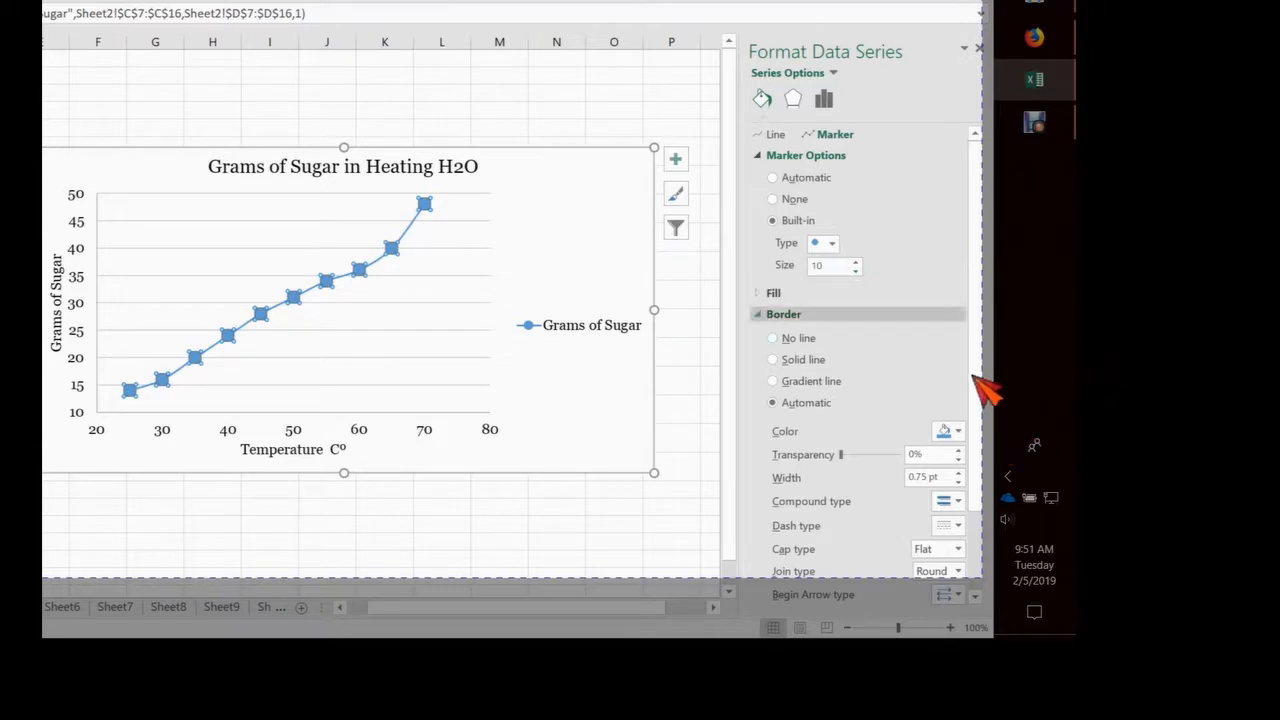
Give the data series markers a solid fill in the light red recent color
left_click(860, 292)
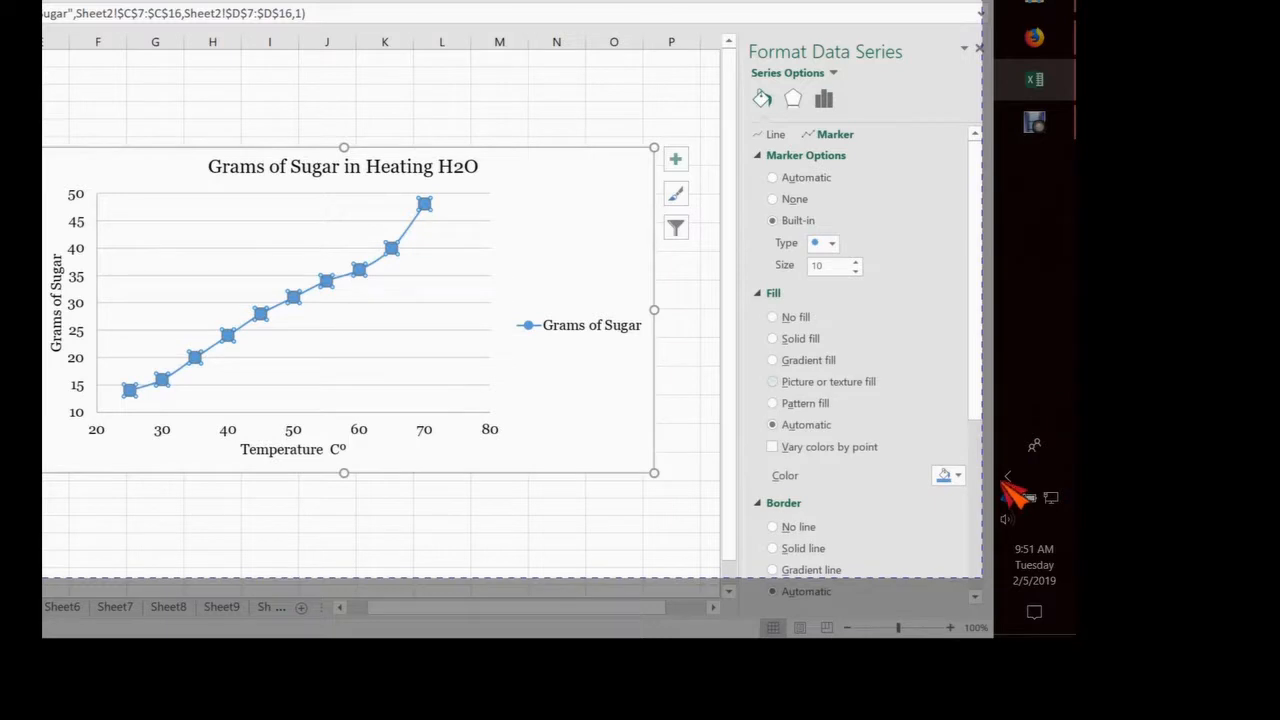
left_click(798, 339)
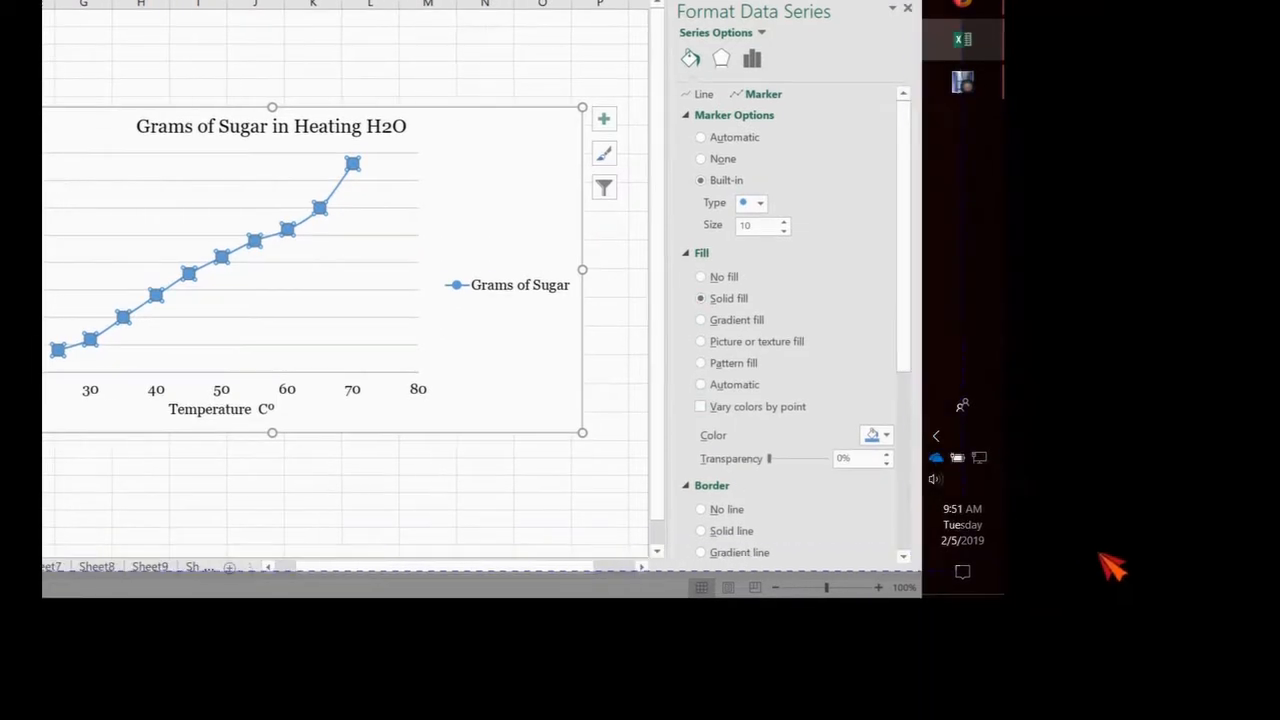
left_click(887, 435)
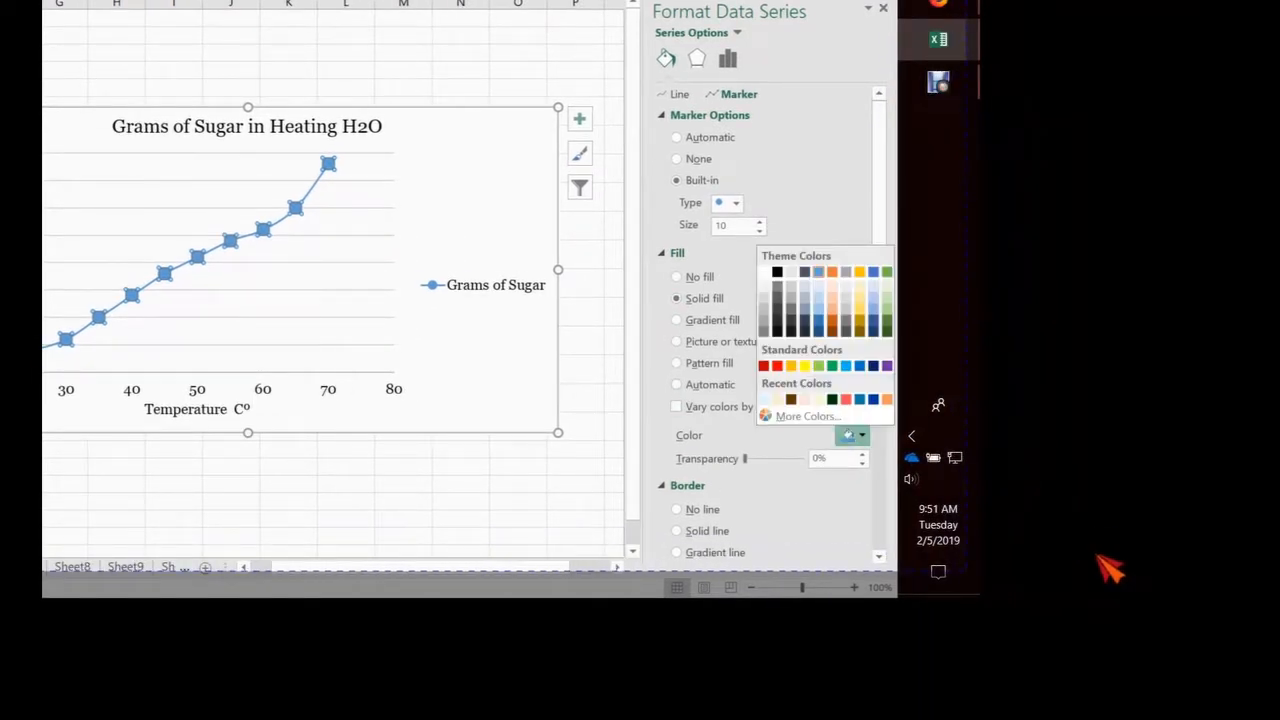
left_click(846, 399)
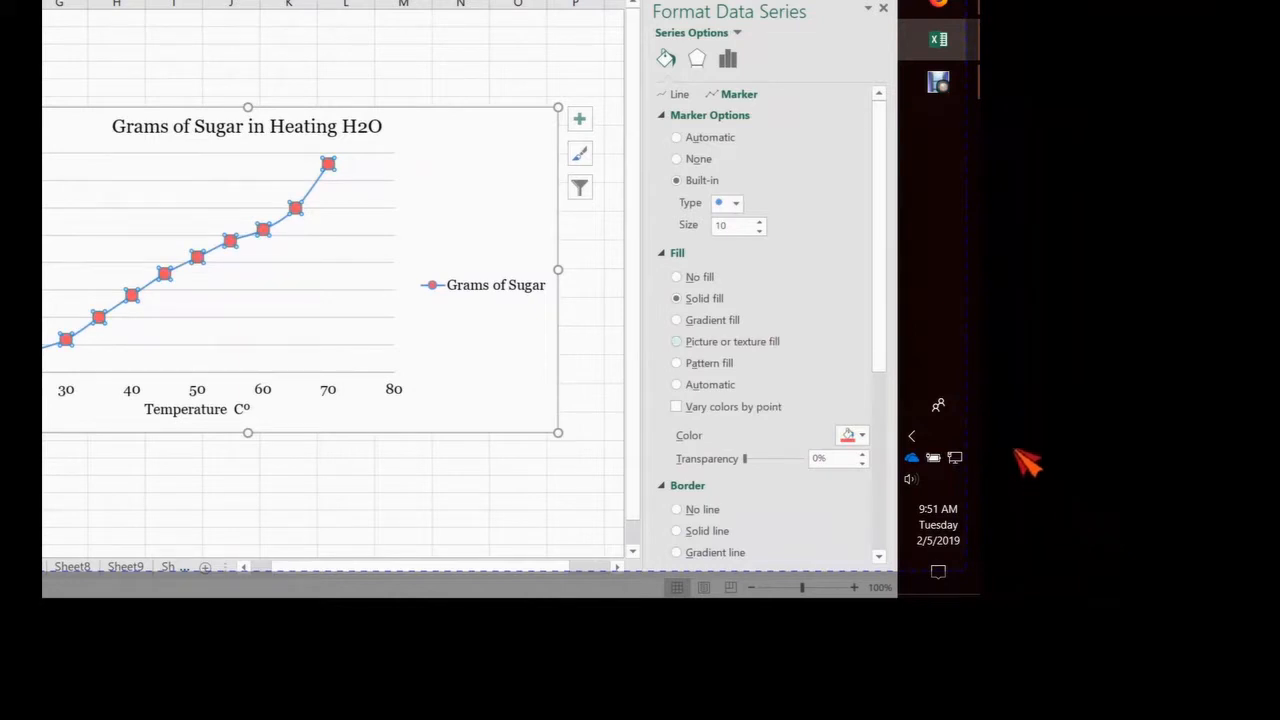
Give the data series markers a solid black border with a width of 1.75 pt
scroll(765, 330, "down", 3)
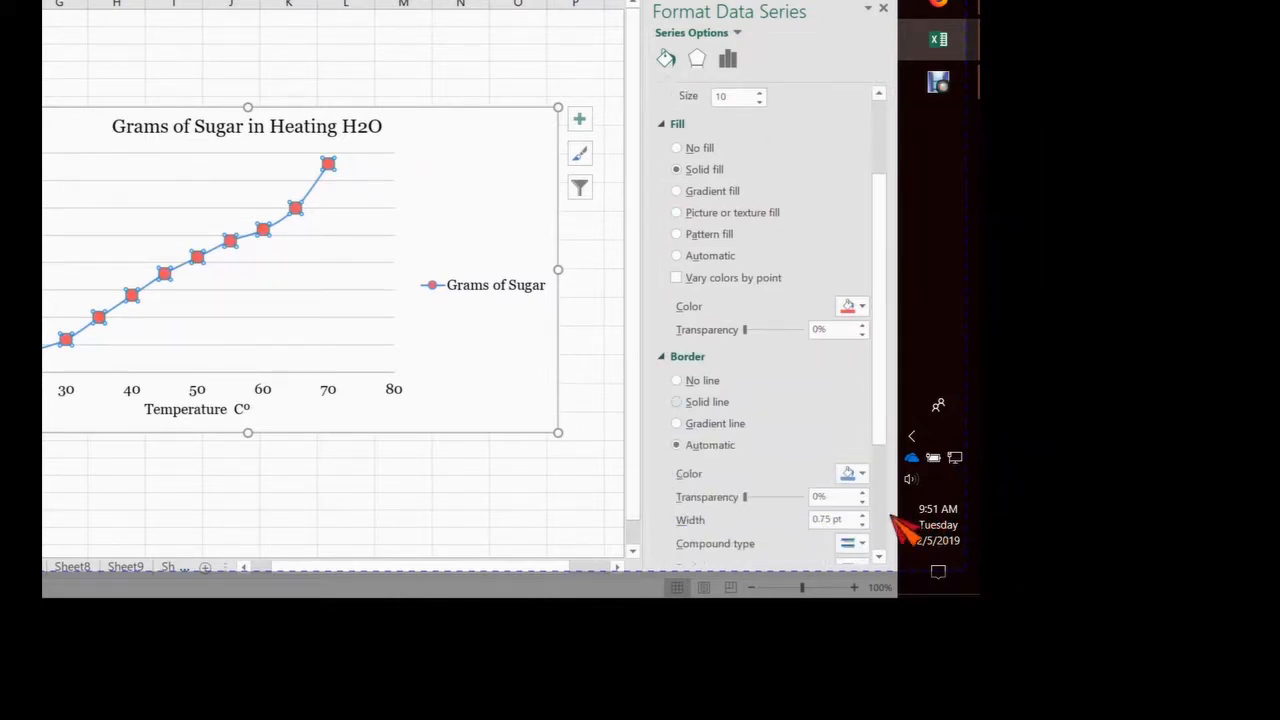
scroll(840, 350, "down", 4)
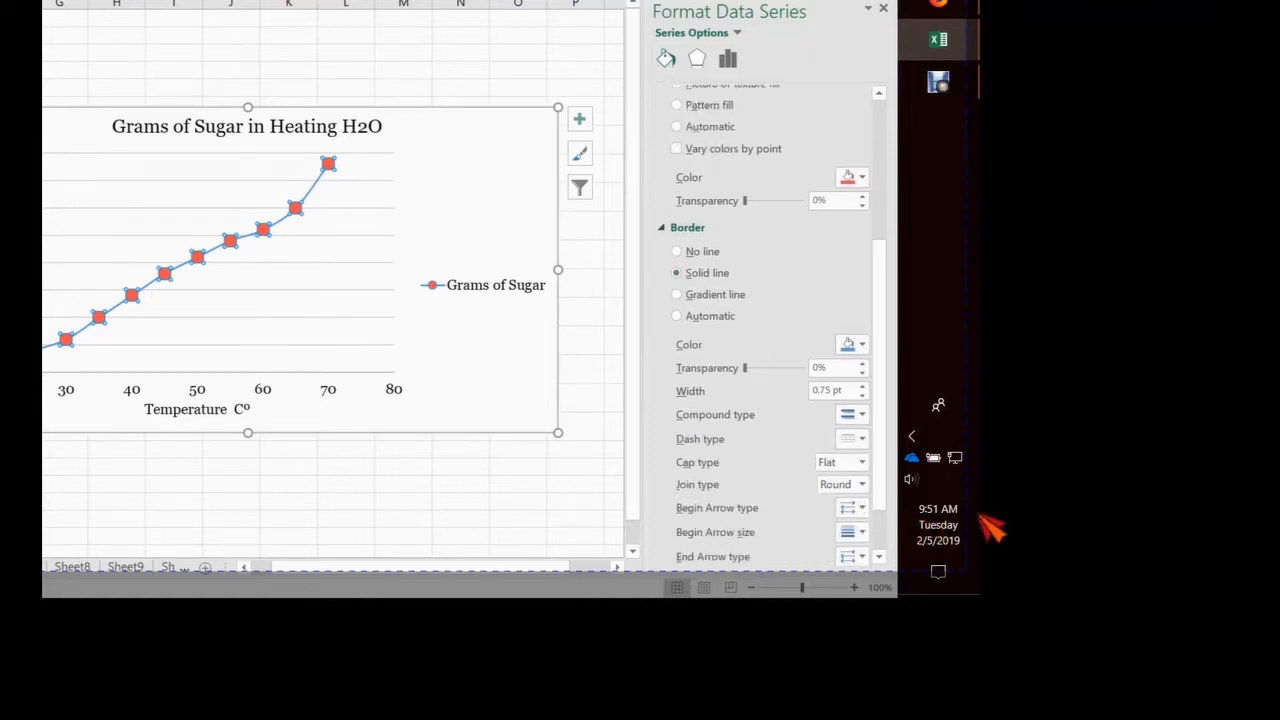
left_click(838, 302)
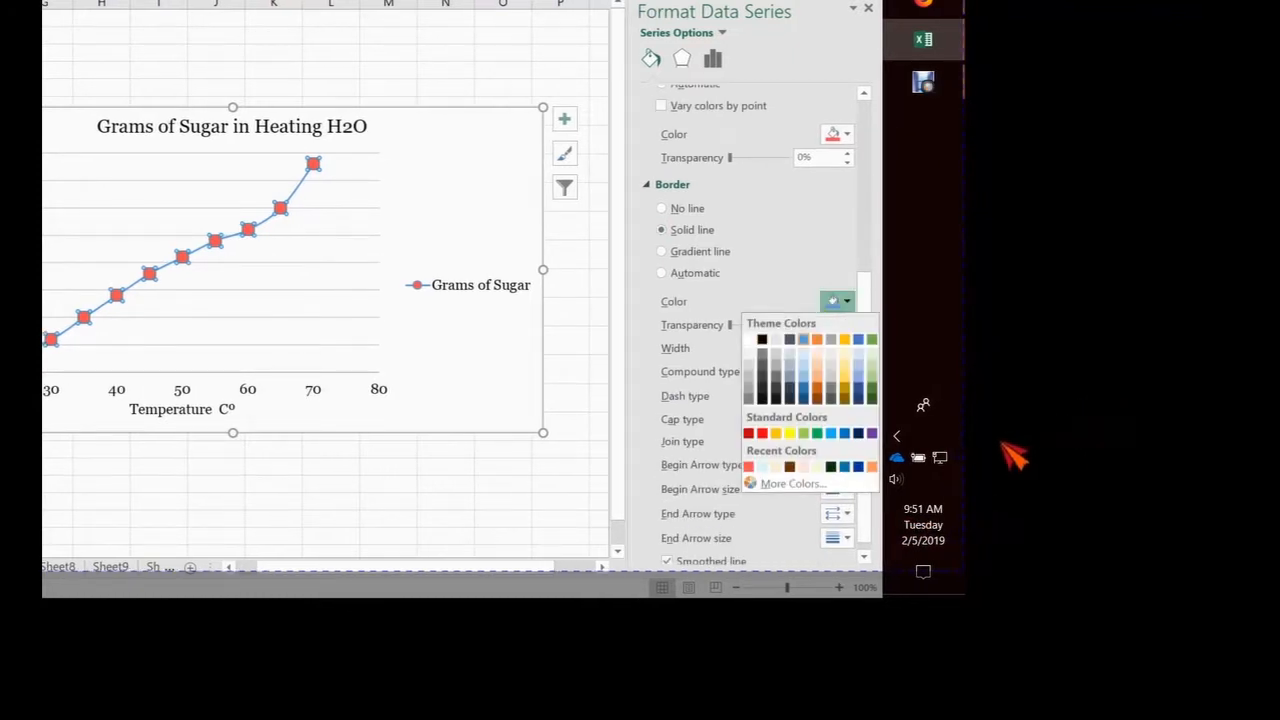
left_click(762, 340)
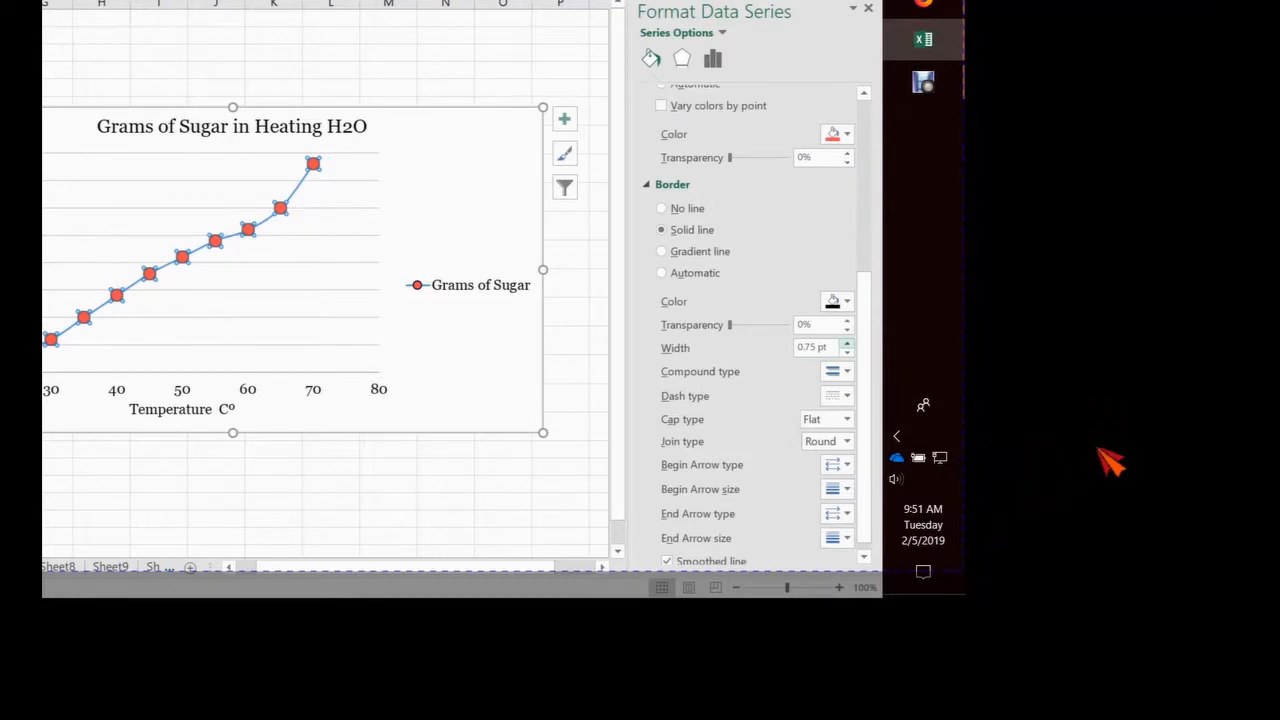
left_click(847, 343)
left_click(845, 343)
left_click(845, 343)
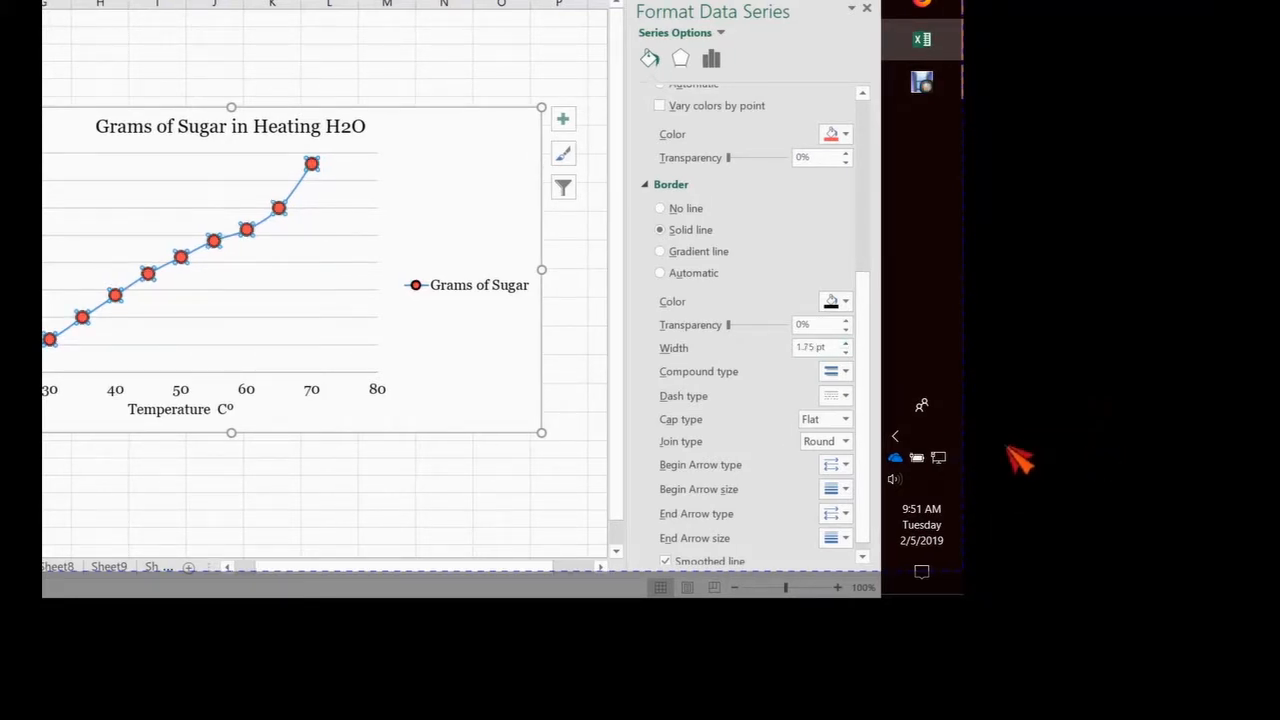
Make the data series line solid in the dark brown recent color with a width of 2.5 pt
scroll(805, 316, "up", 5)
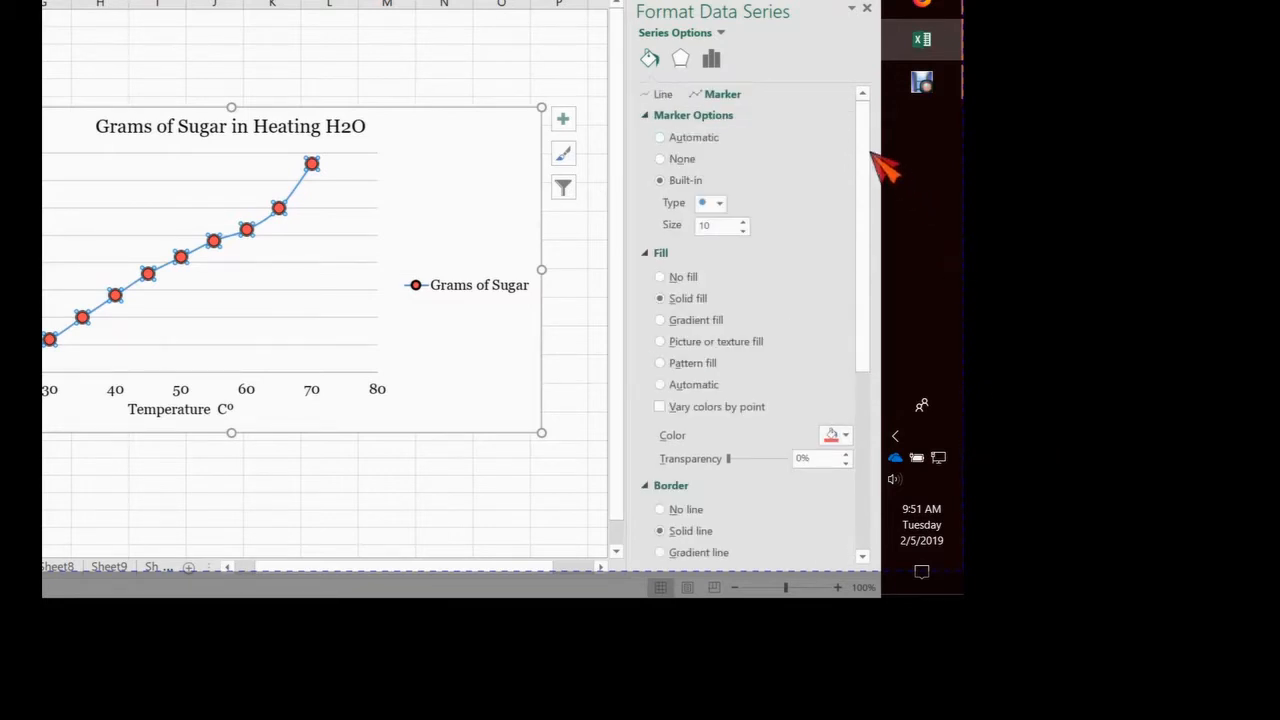
left_click(662, 94)
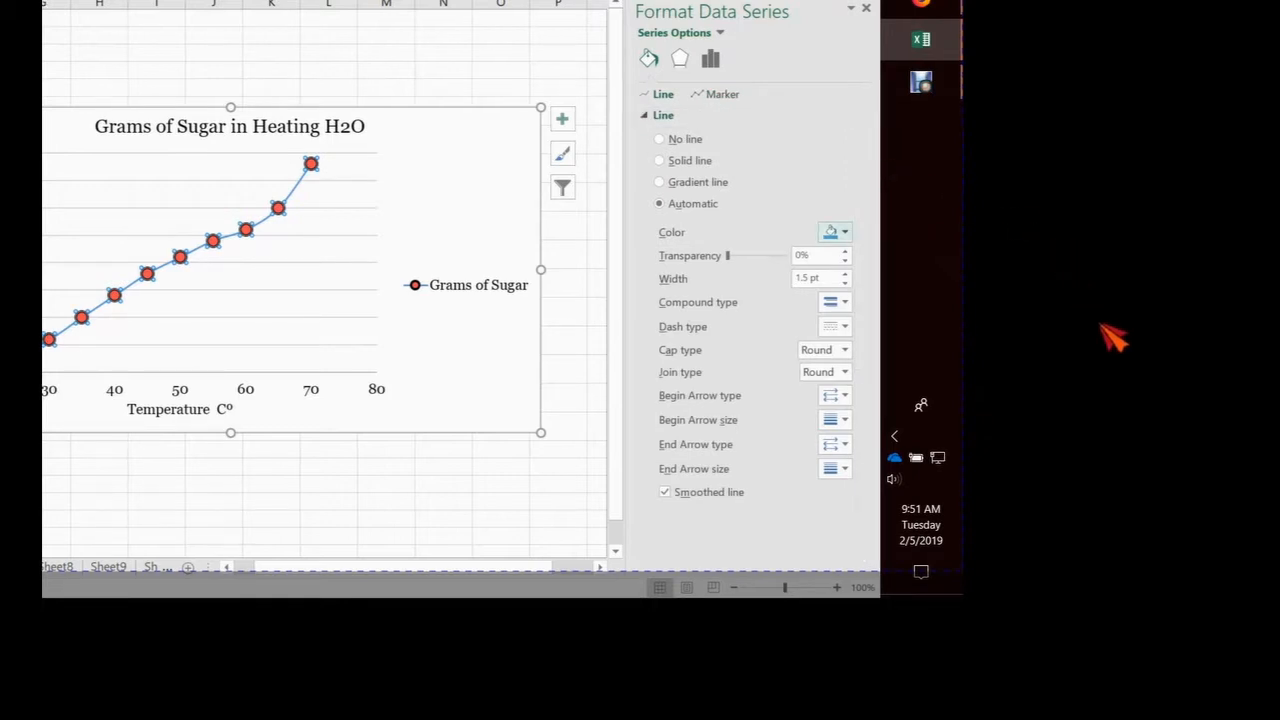
left_click(834, 232)
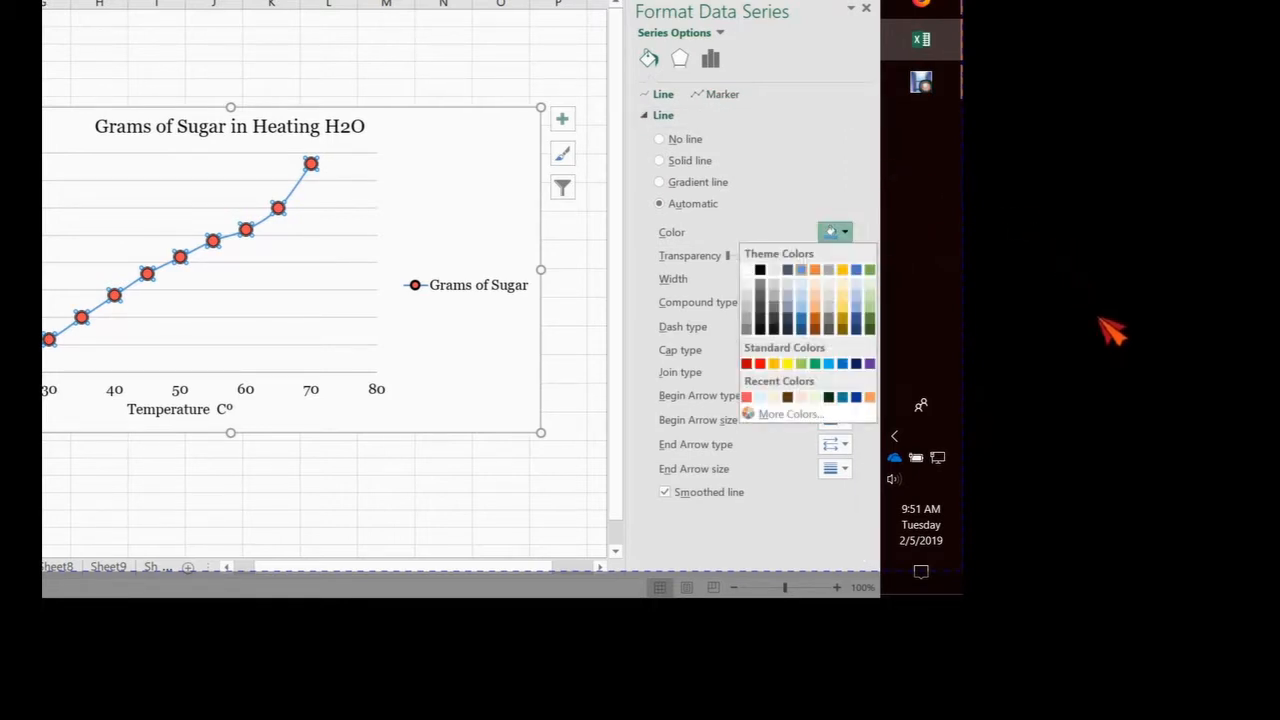
left_click(788, 397)
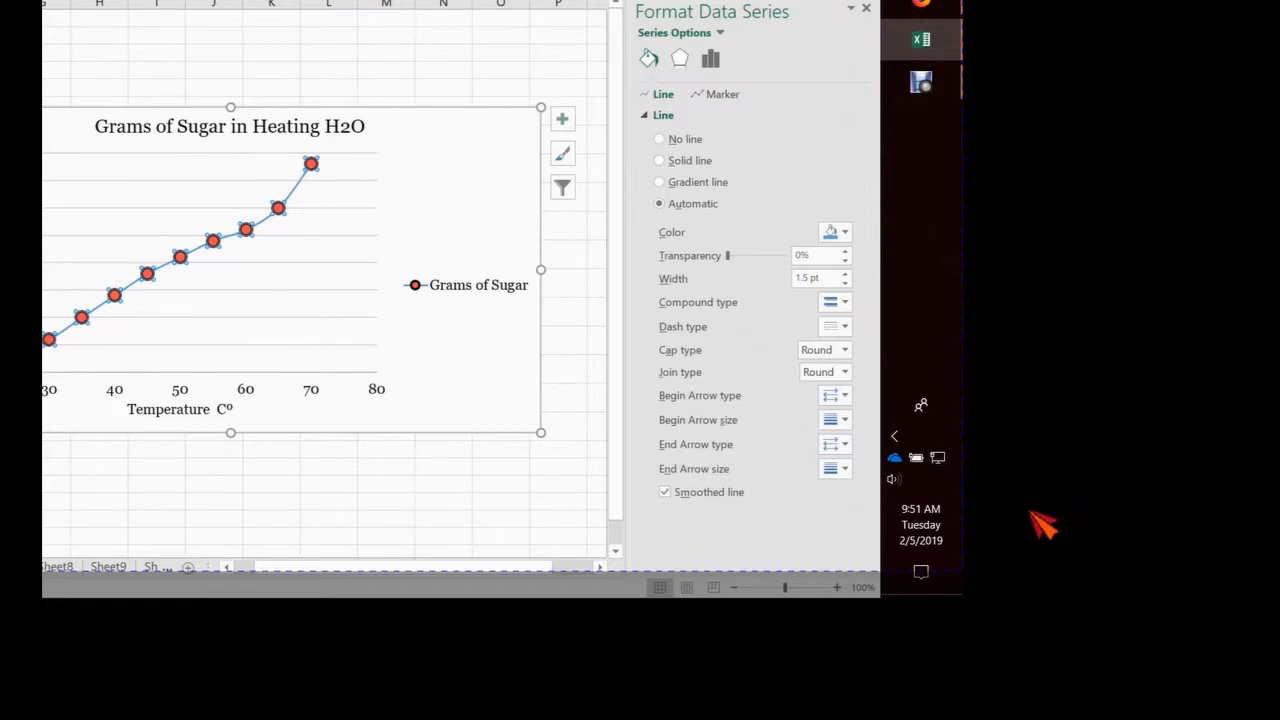
left_click(845, 274)
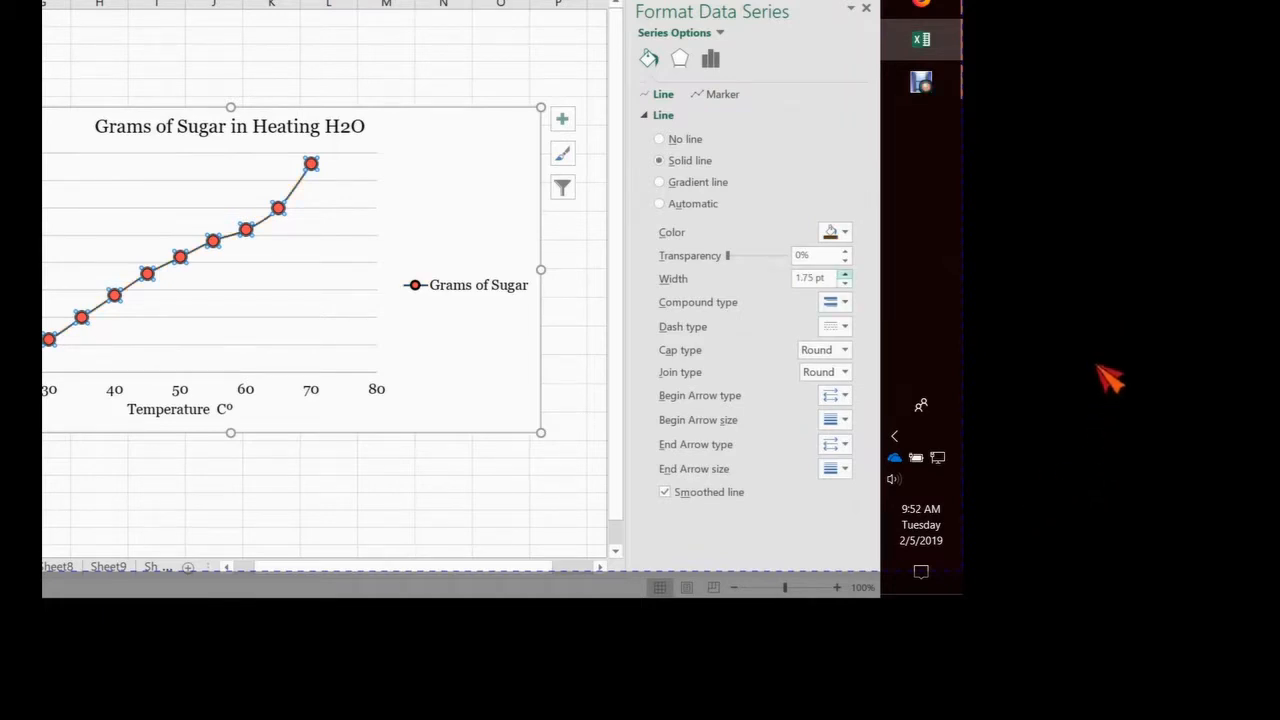
left_click(845, 274)
left_click(845, 274)
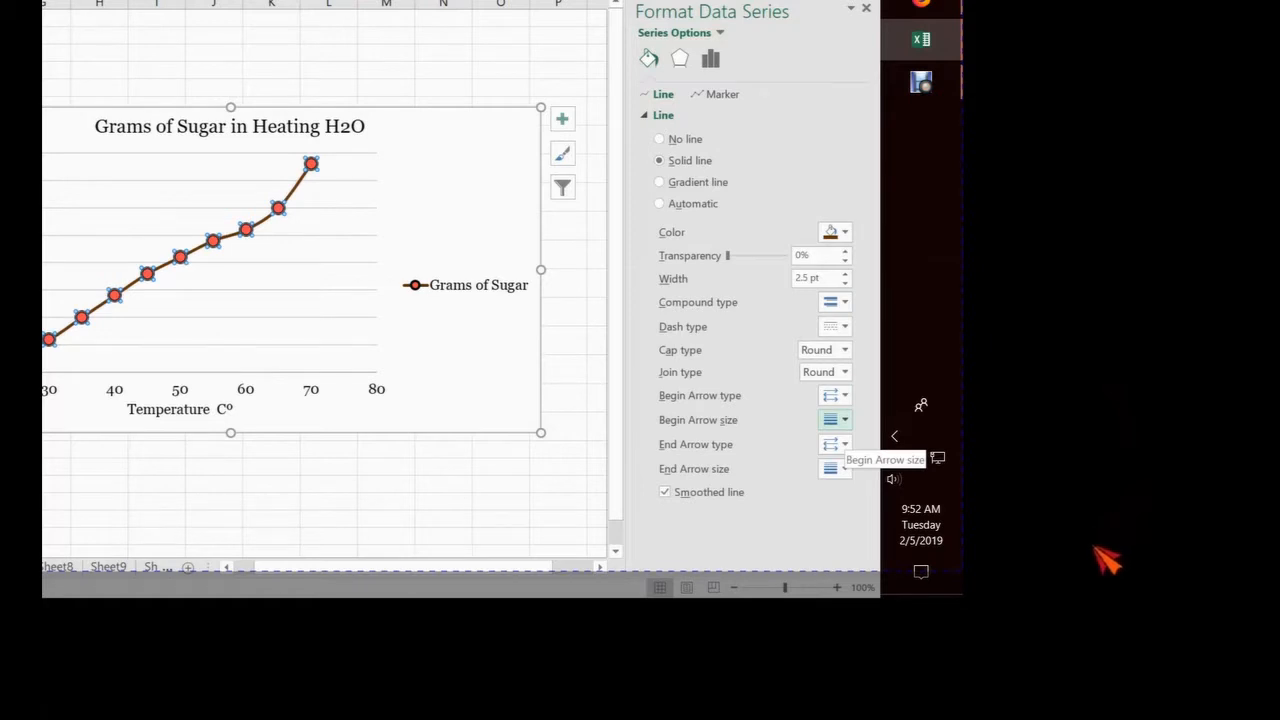
Set the data series line's compound type to the thin double line and close its formatting
left_click(835, 302)
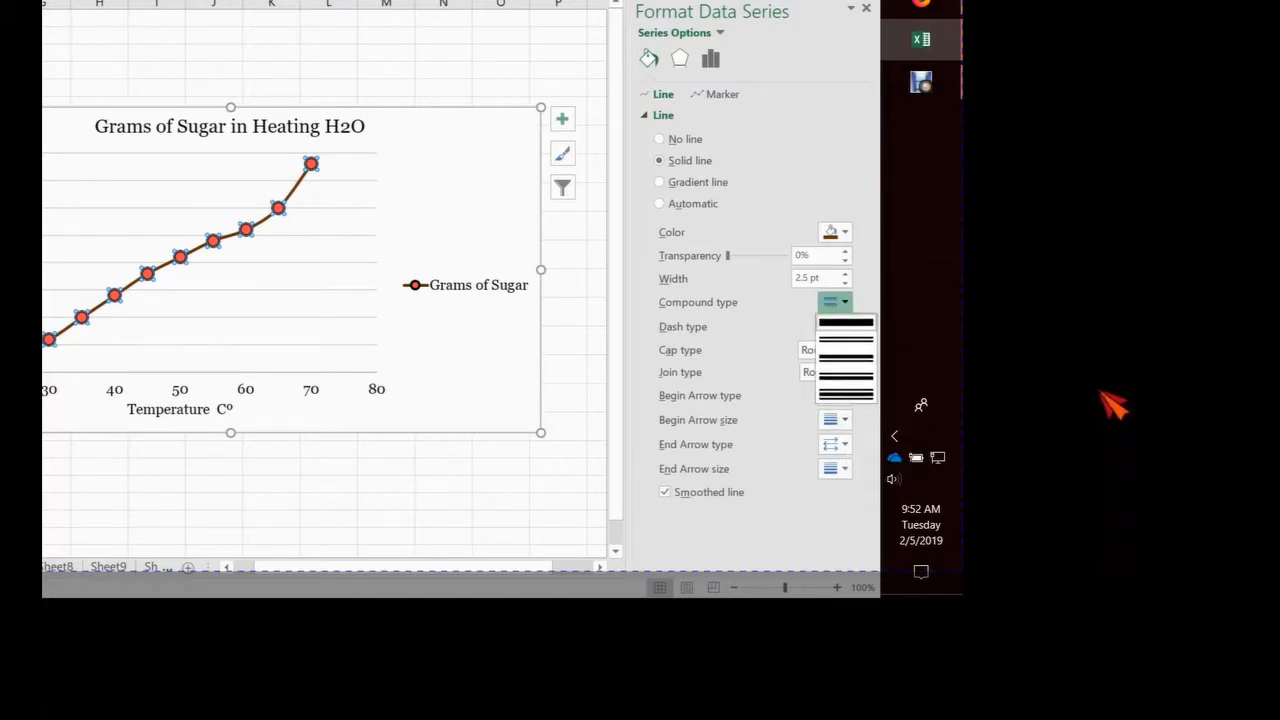
left_click(846, 340)
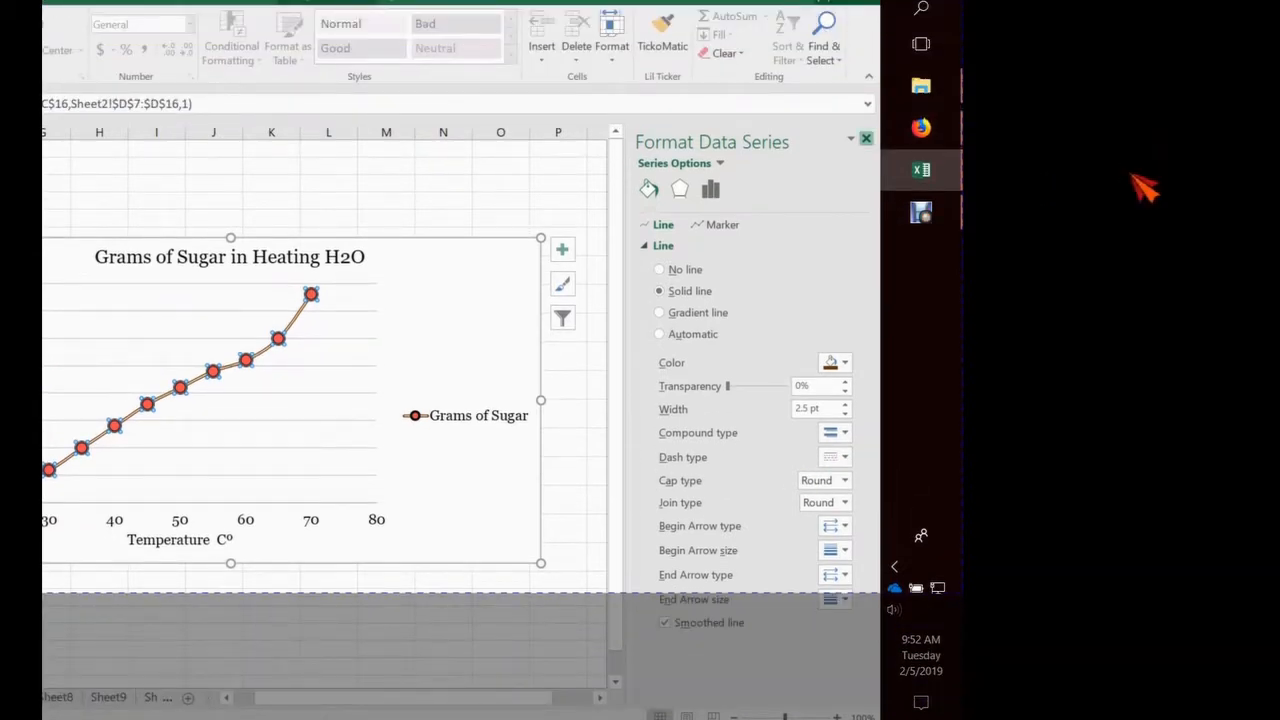
left_click(866, 139)
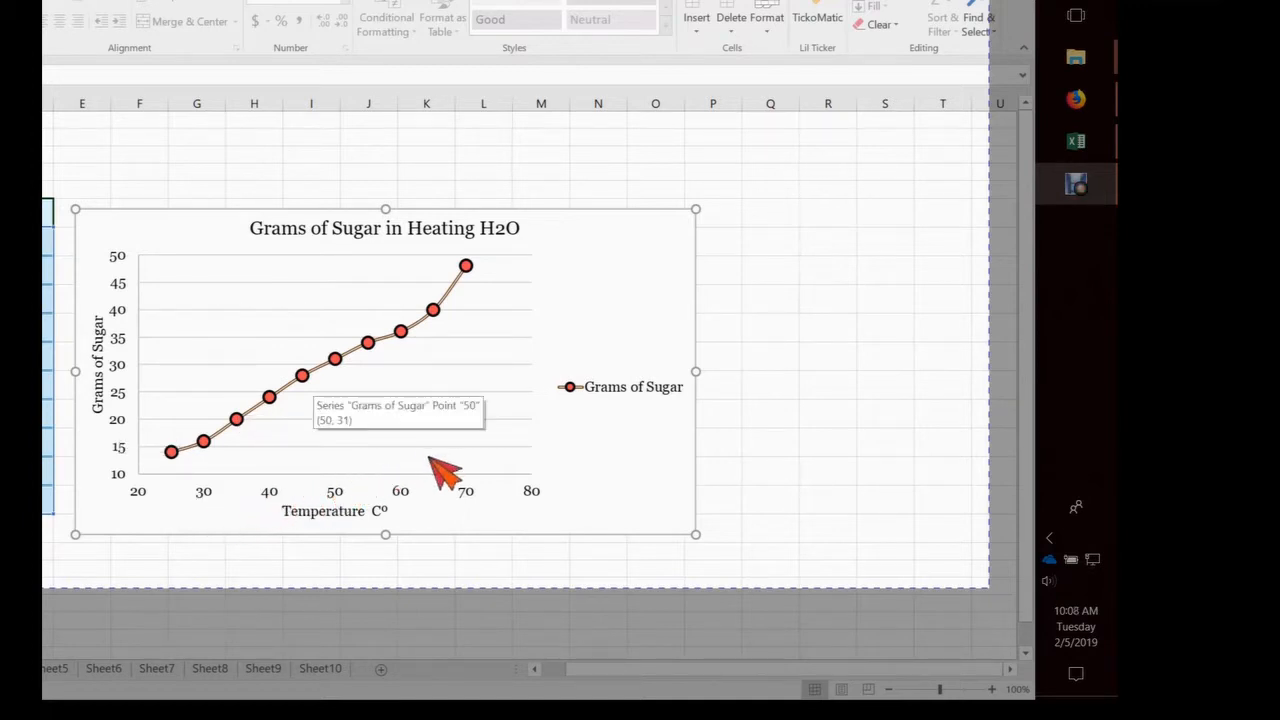
Add a linear trendline with its equation on the chart and move the equation to the empty plot area above the curve
right_click(335, 358)
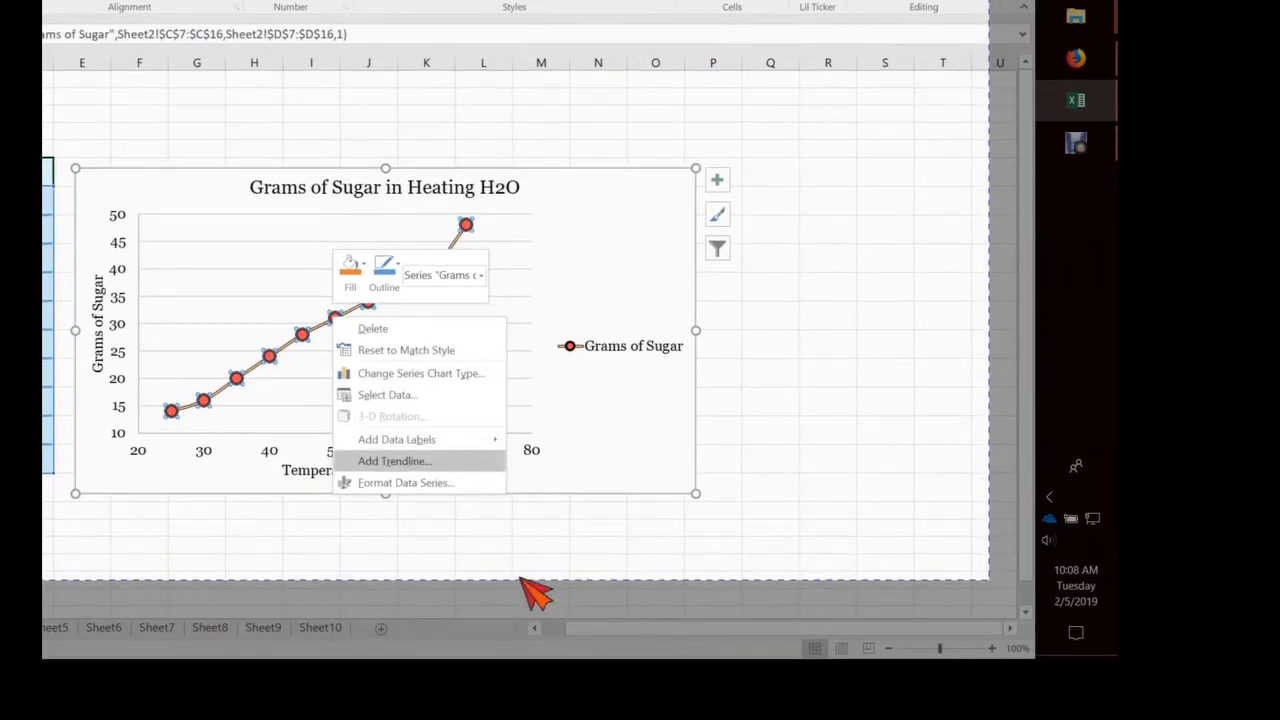
key("Return")
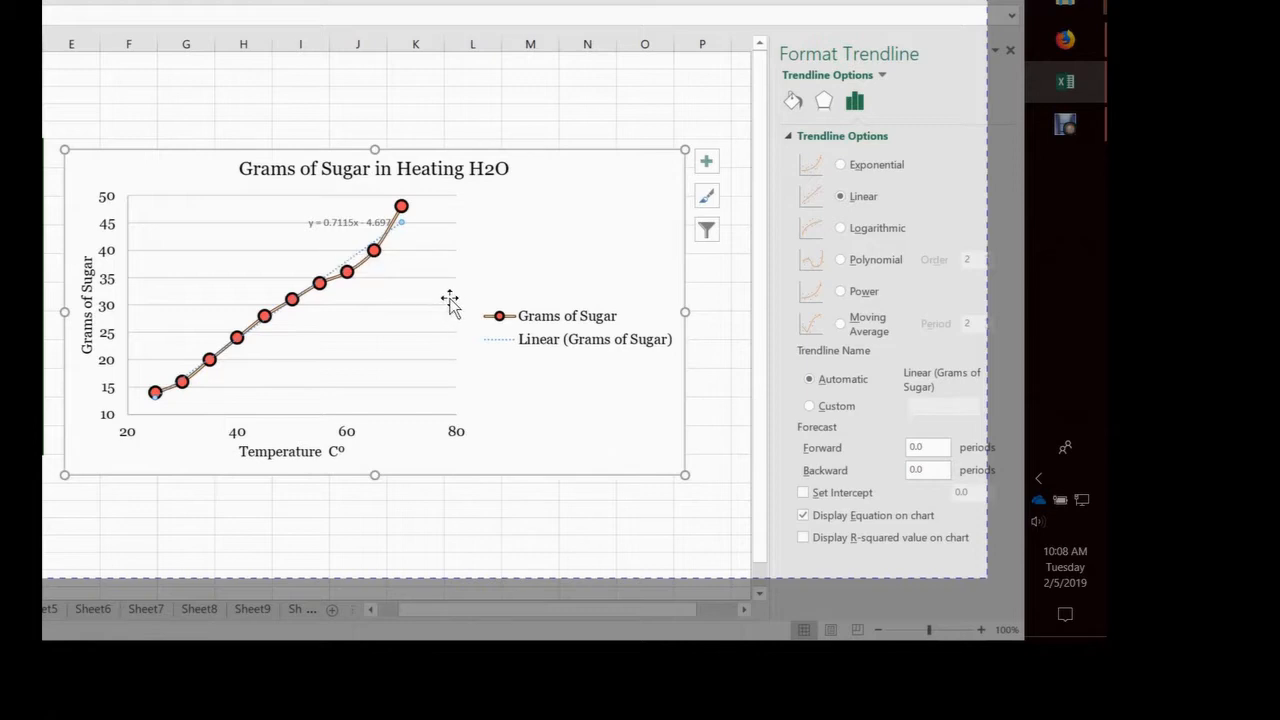
left_click(334, 223)
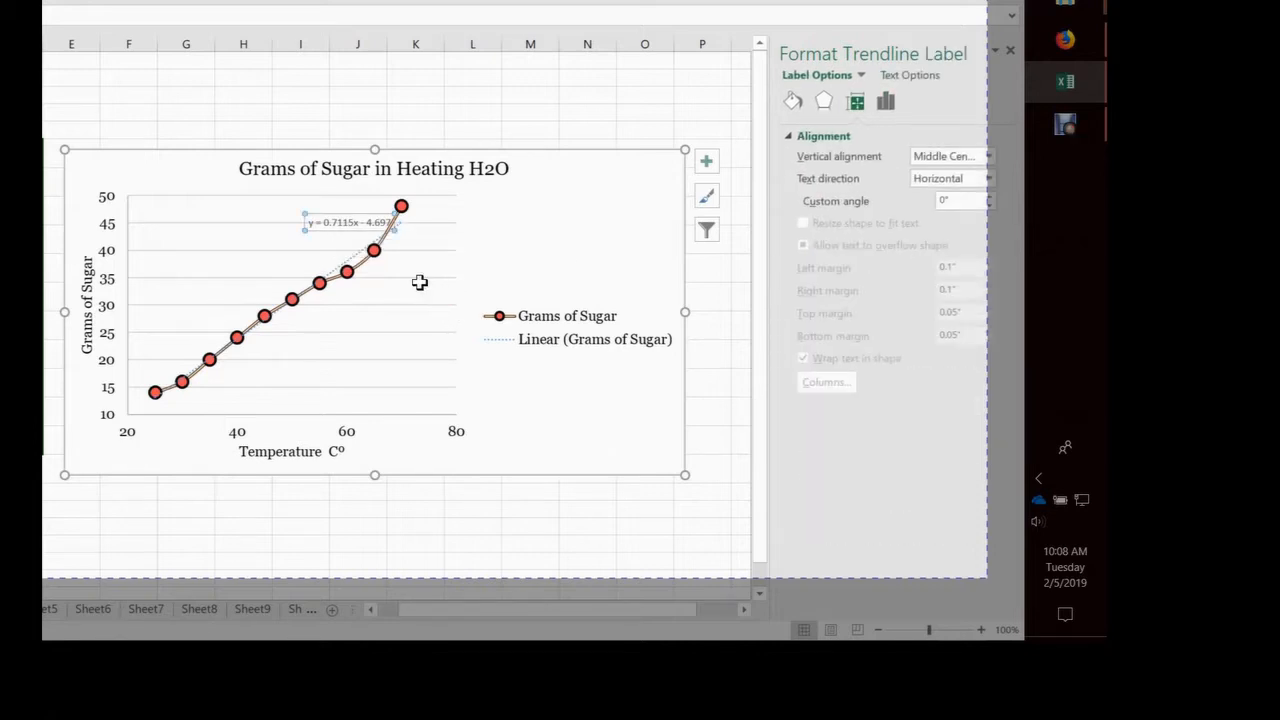
left_click(314, 223)
left_click_drag(314, 223, 290, 224)
left_click(323, 223)
left_click_drag(428, 285, 324, 316)
left_click(485, 424)
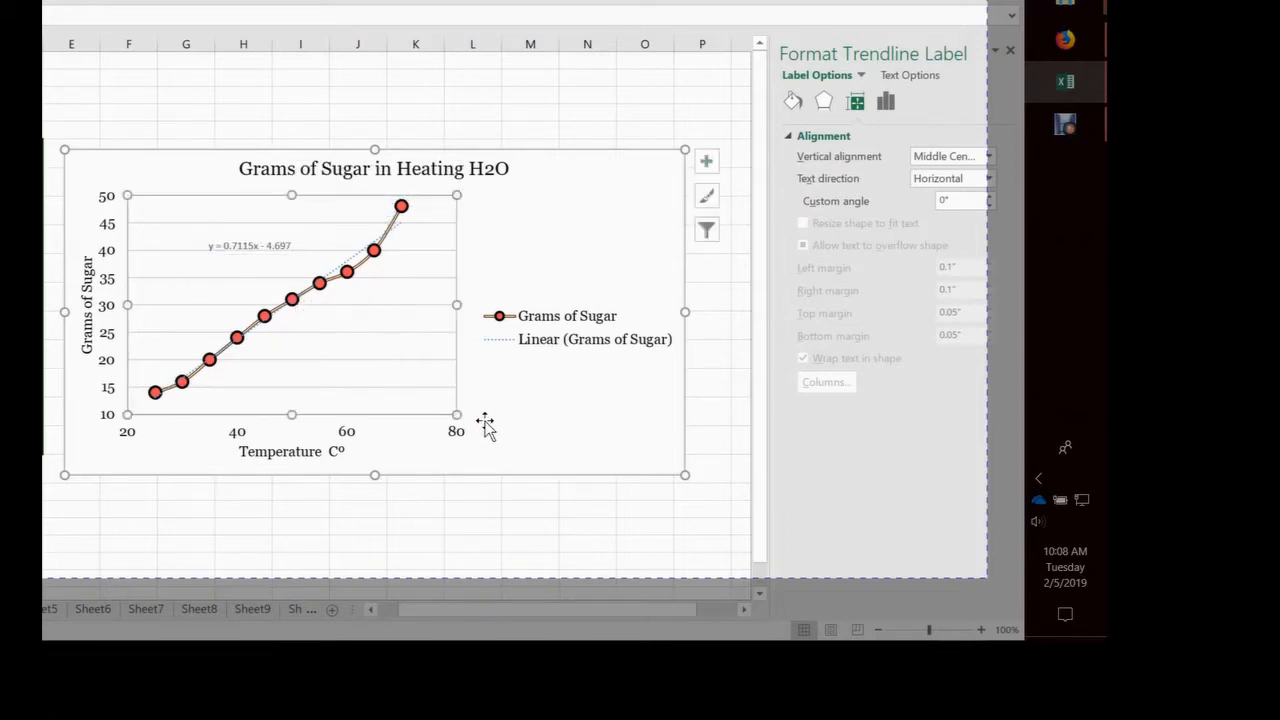
Format the linear trendline with a solid dash type and the standard orange color
right_click(494, 345)
left_click(422, 377)
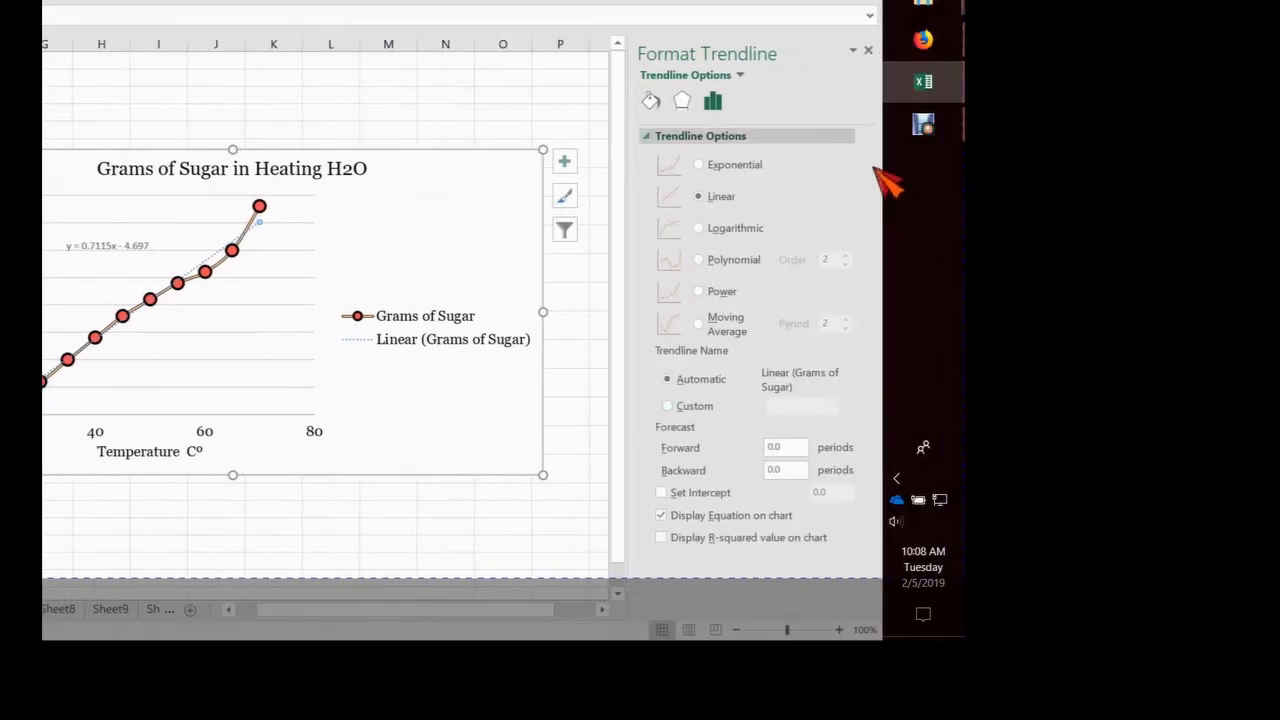
left_click(651, 100)
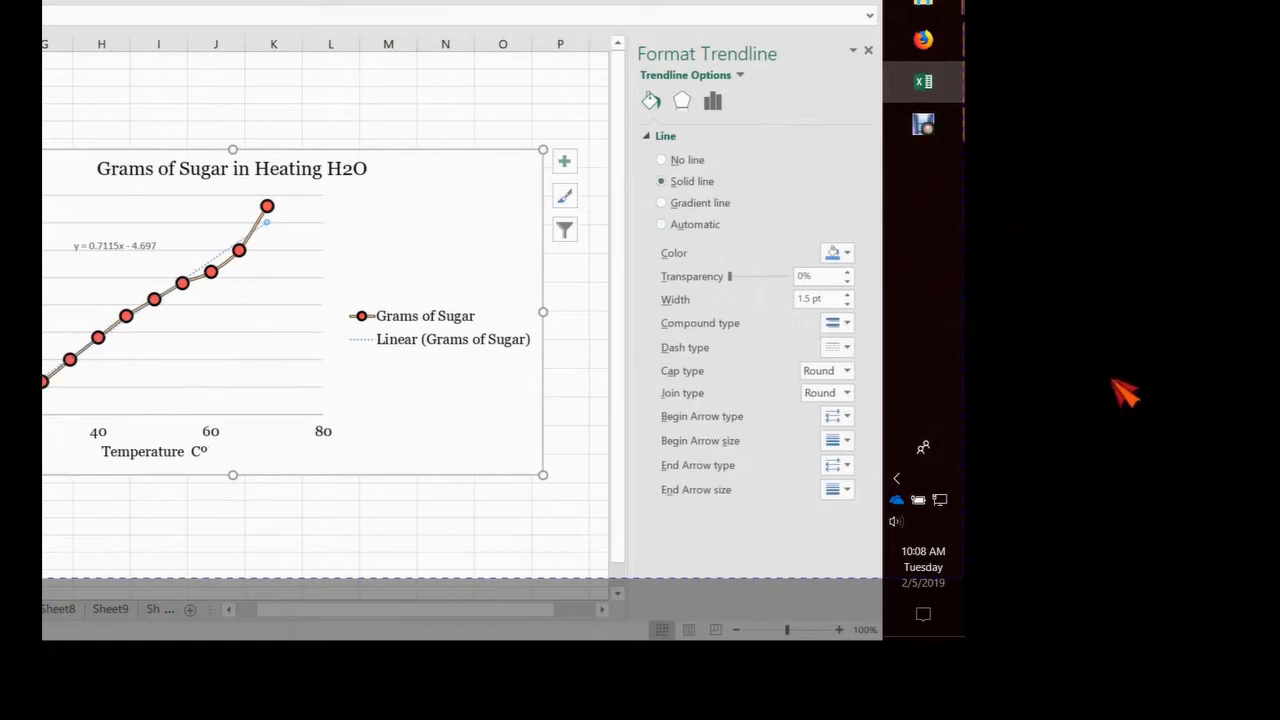
left_click(835, 347)
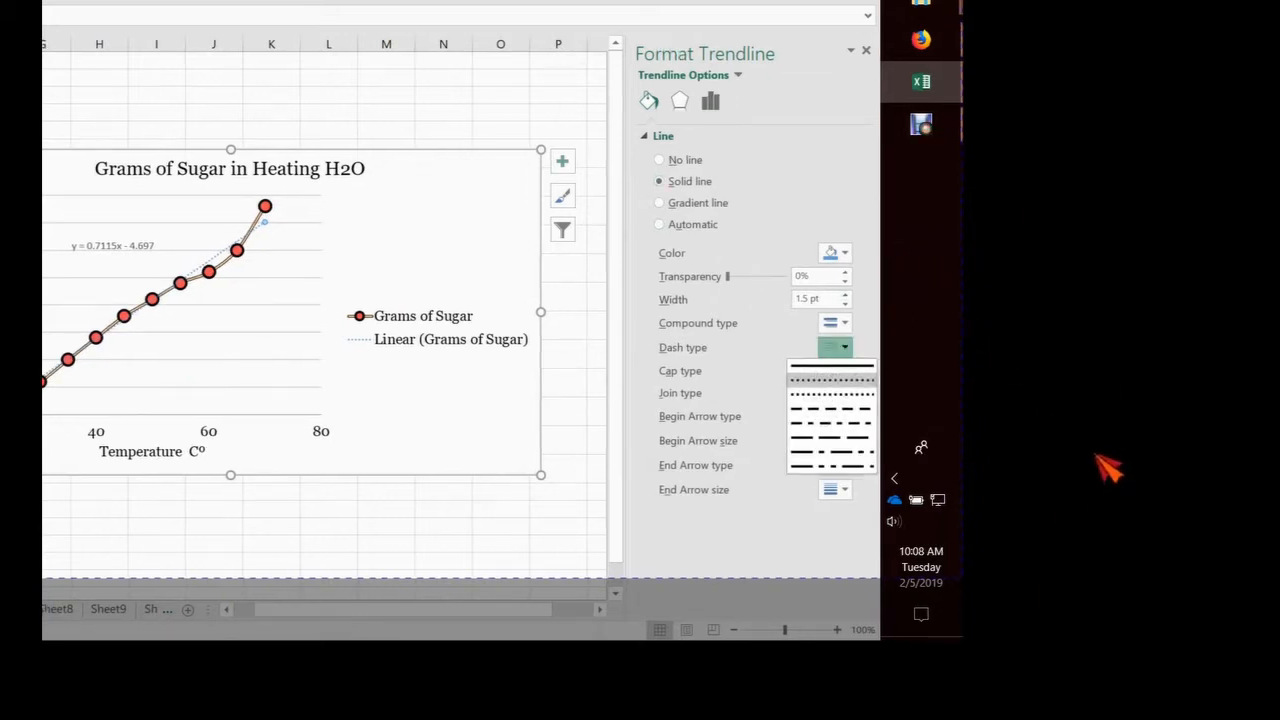
left_click(832, 365)
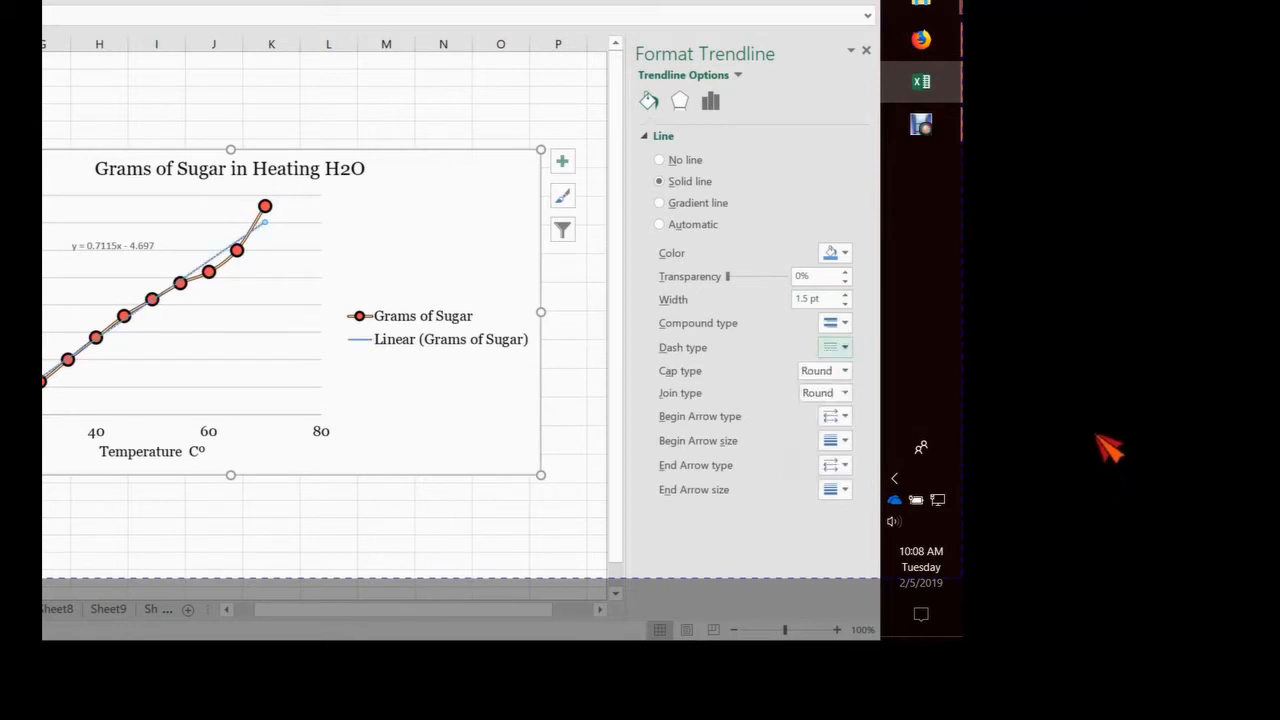
left_click(845, 347)
left_click(832, 365)
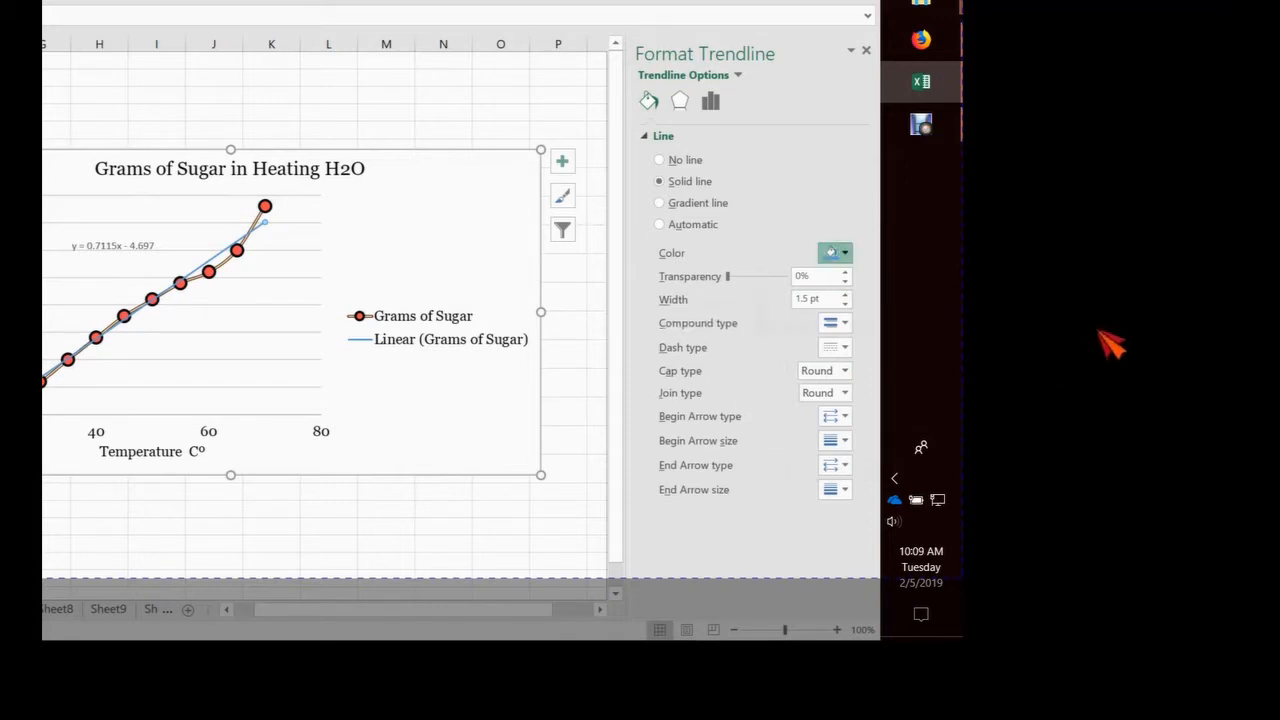
left_click(835, 253)
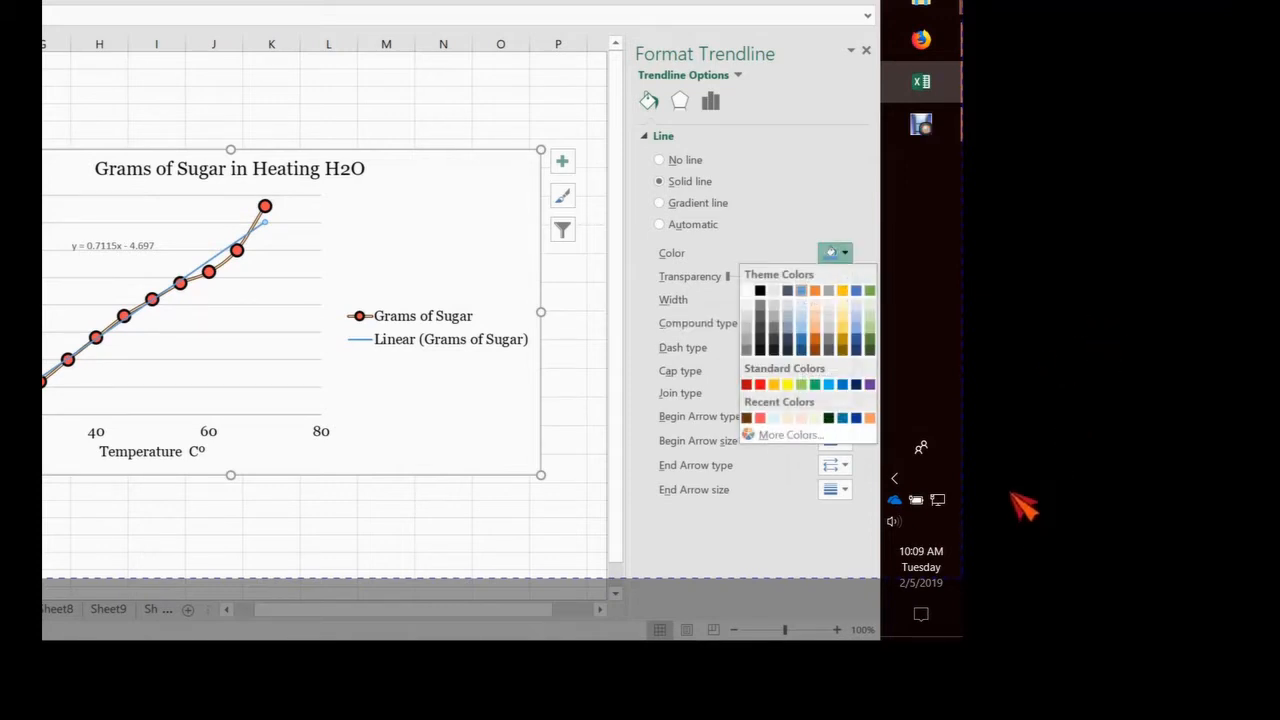
left_click(774, 384)
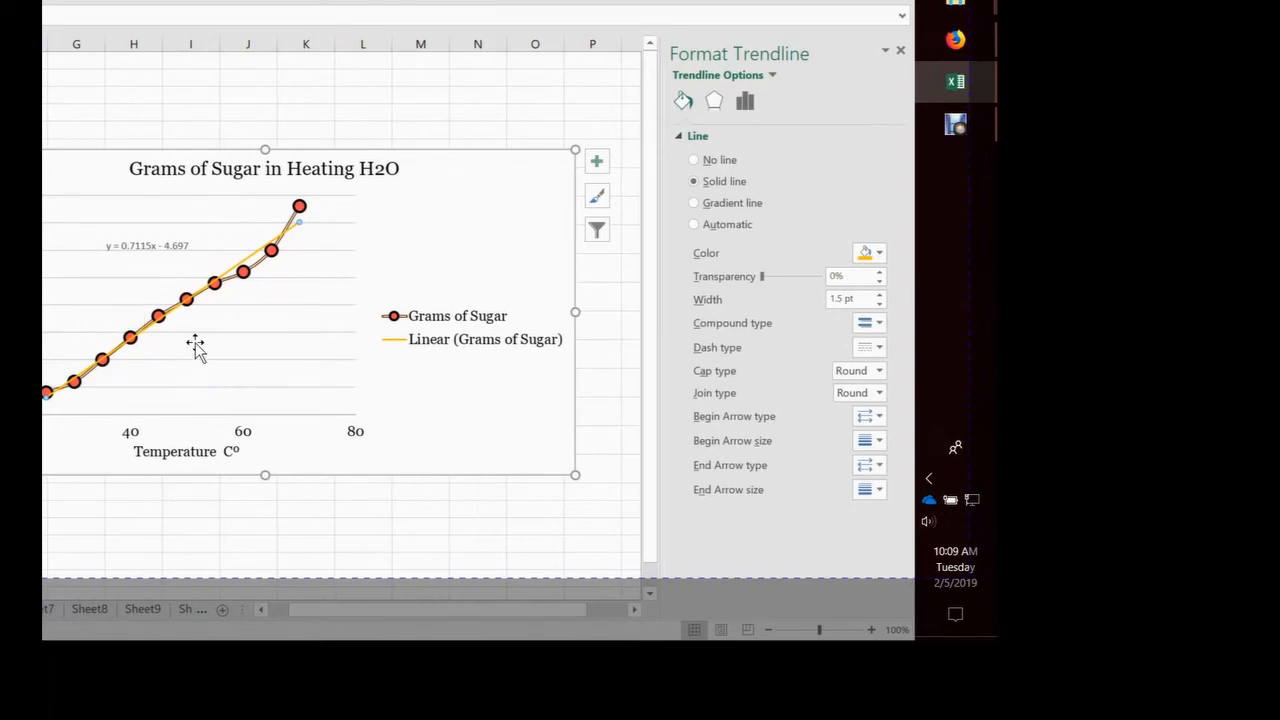
Try to change the font of the selected trendline equation text to Georgia
left_click(124, 246)
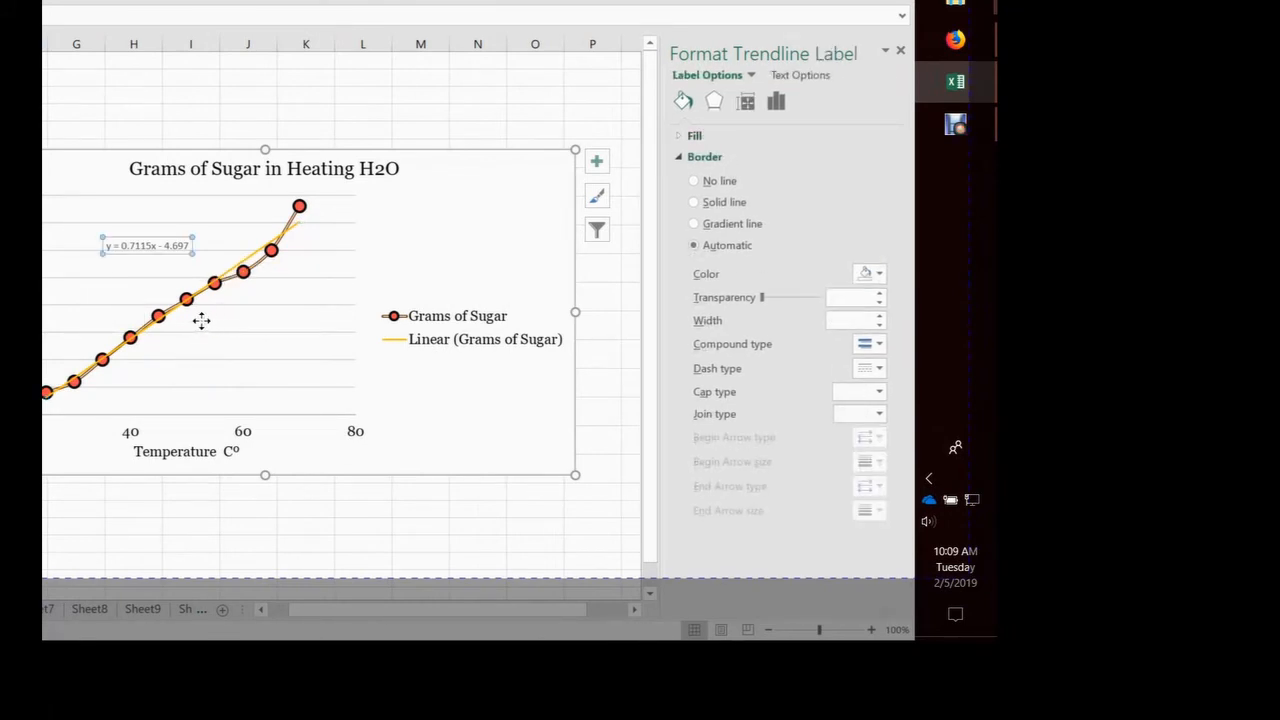
left_click_drag(106, 245, 192, 245)
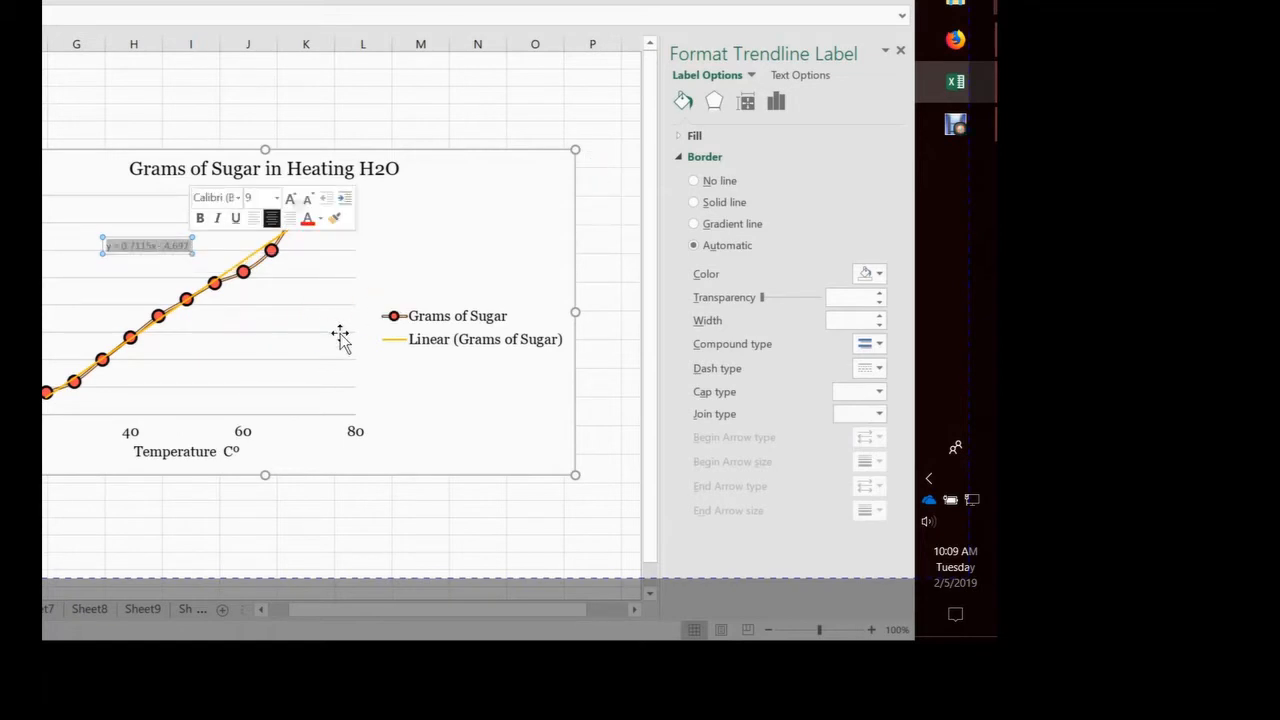
left_click(238, 197)
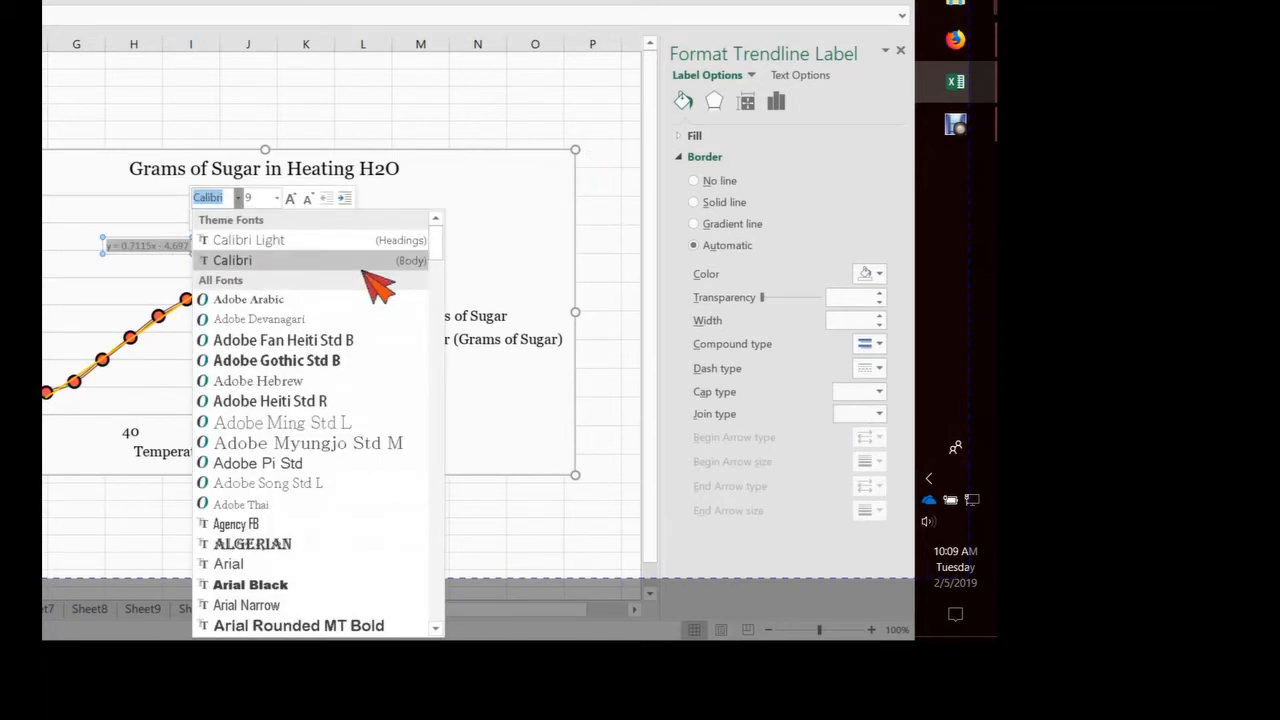
scroll(414, 543, "down", 15)
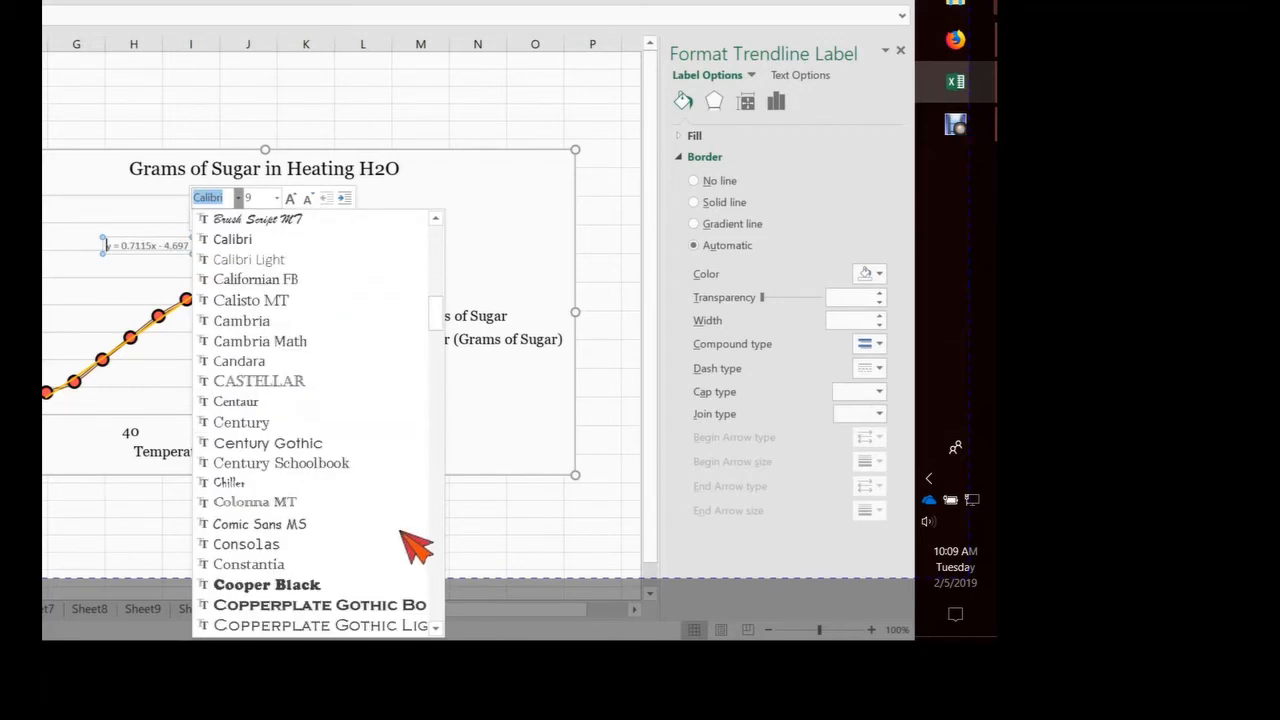
scroll(414, 543, "down", 10)
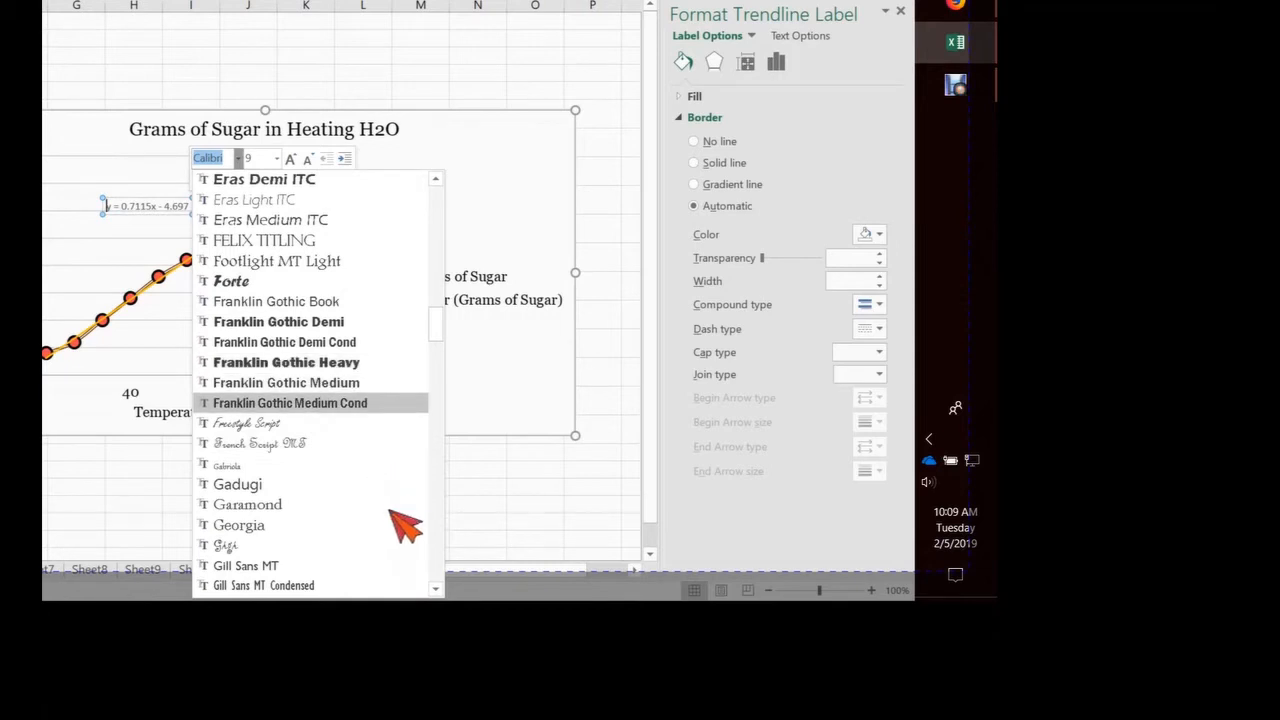
left_click(310, 489)
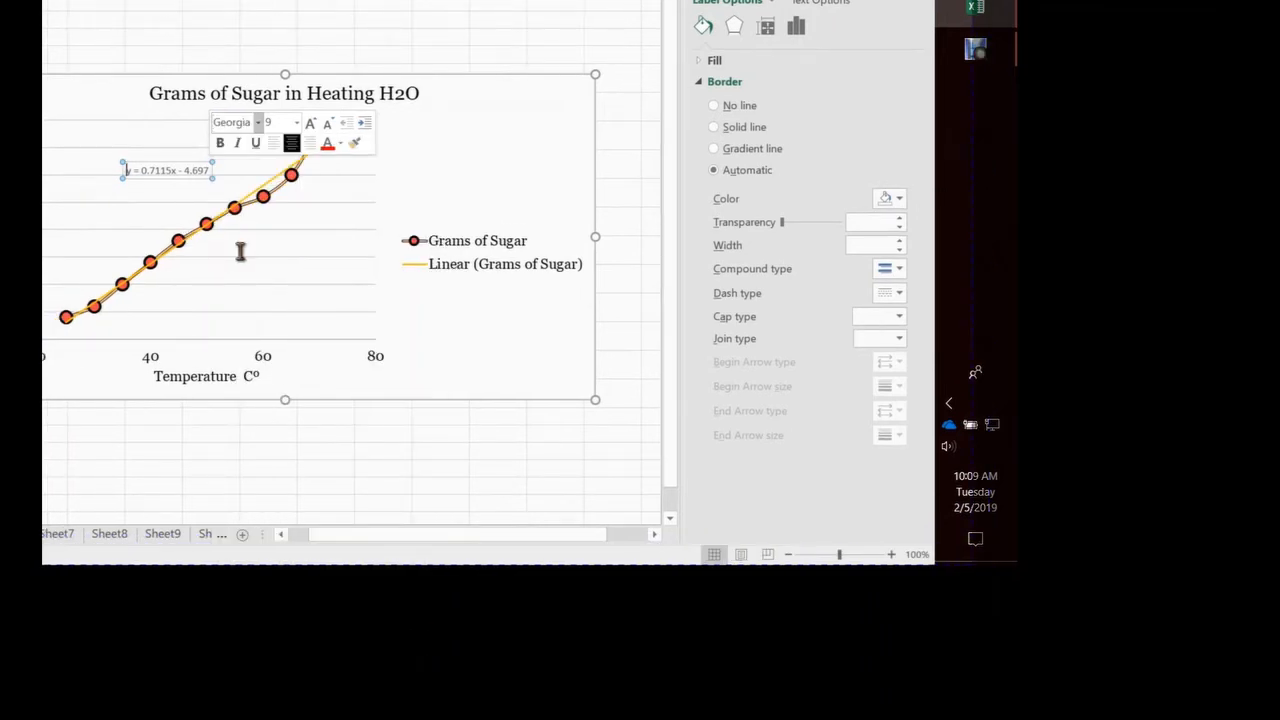
Format the whole trendline equation text in Georgia, black, size 12
left_click_drag(230, 248, 326, 240)
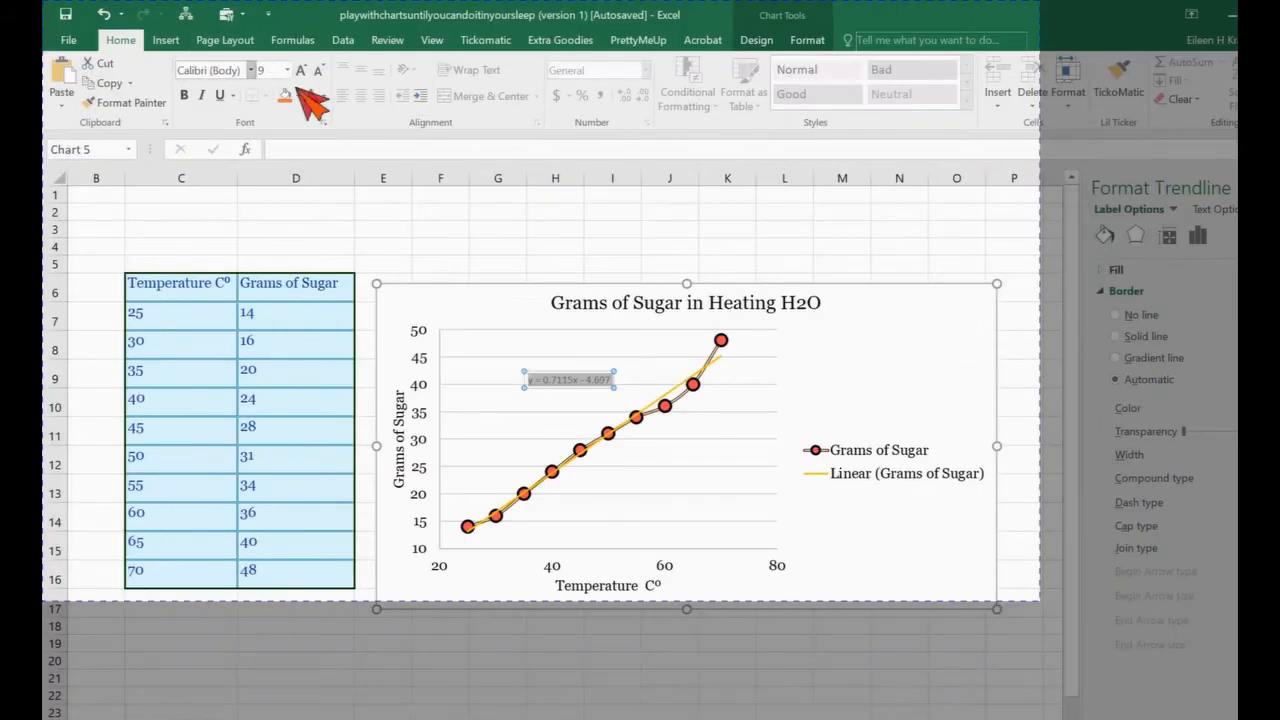
left_click(250, 70)
left_click(240, 170)
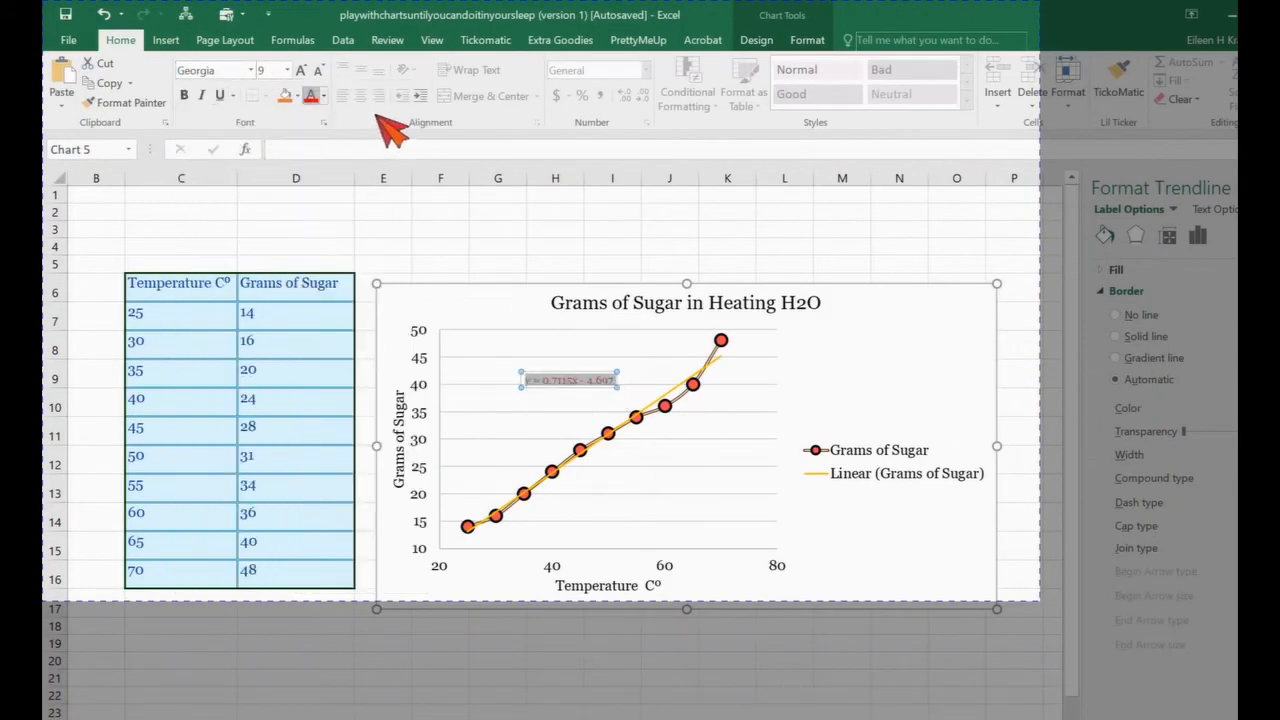
left_click(323, 95)
left_click(368, 119)
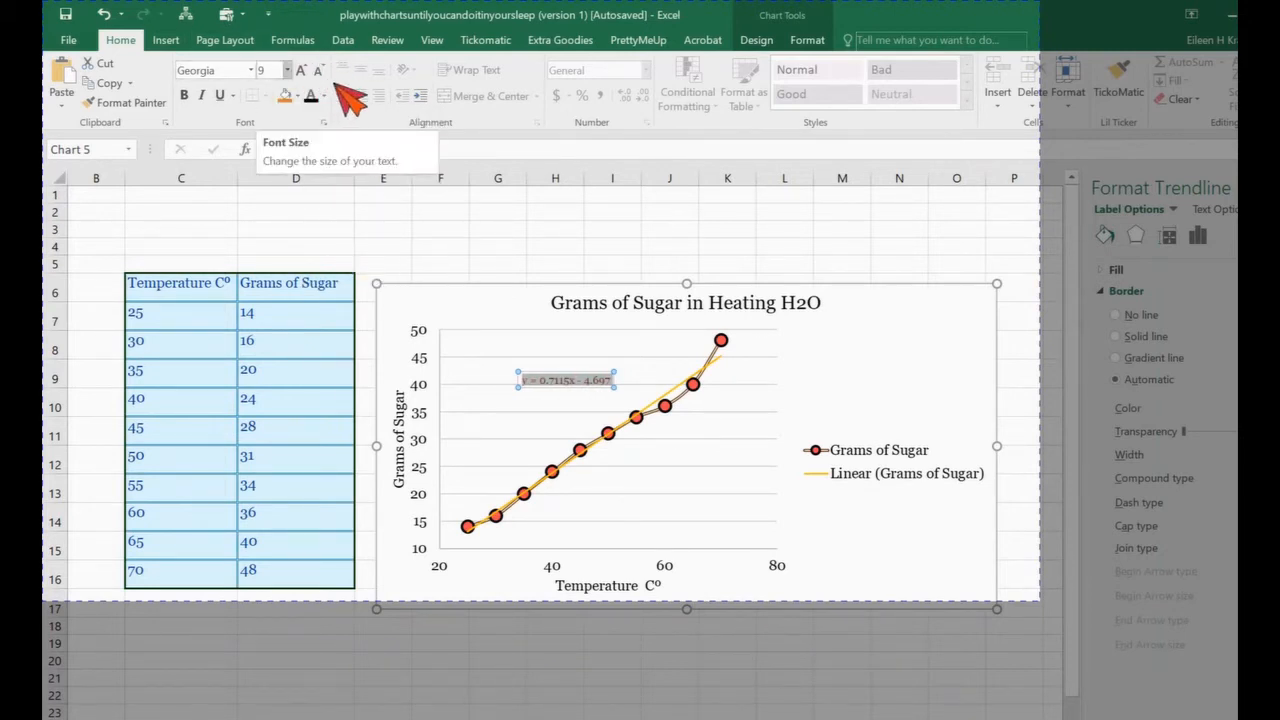
left_click(287, 70)
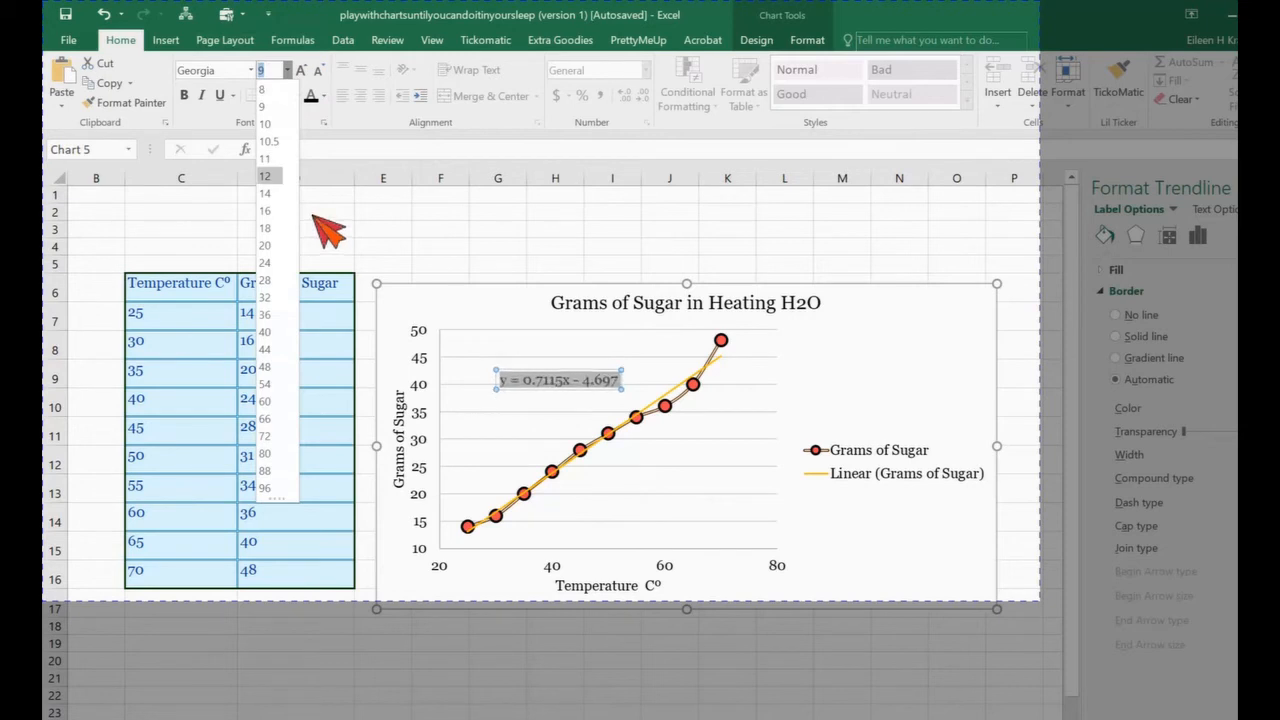
left_click(265, 176)
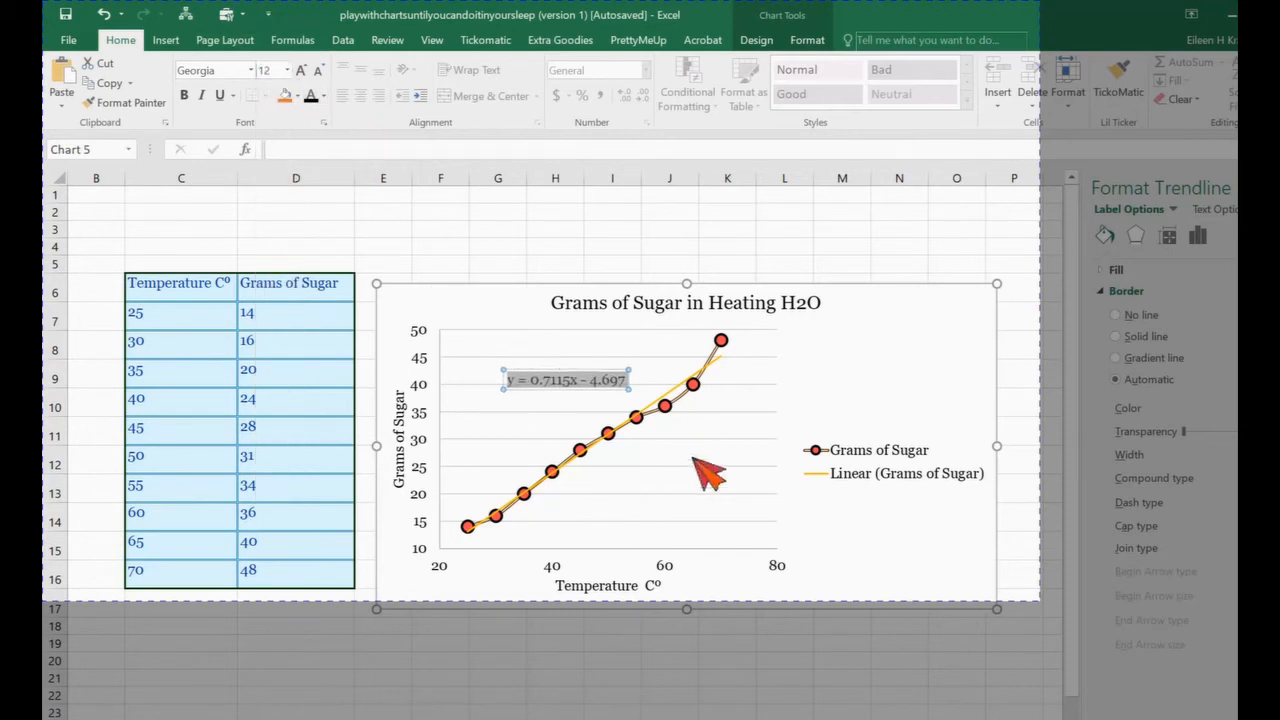
left_click(677, 493)
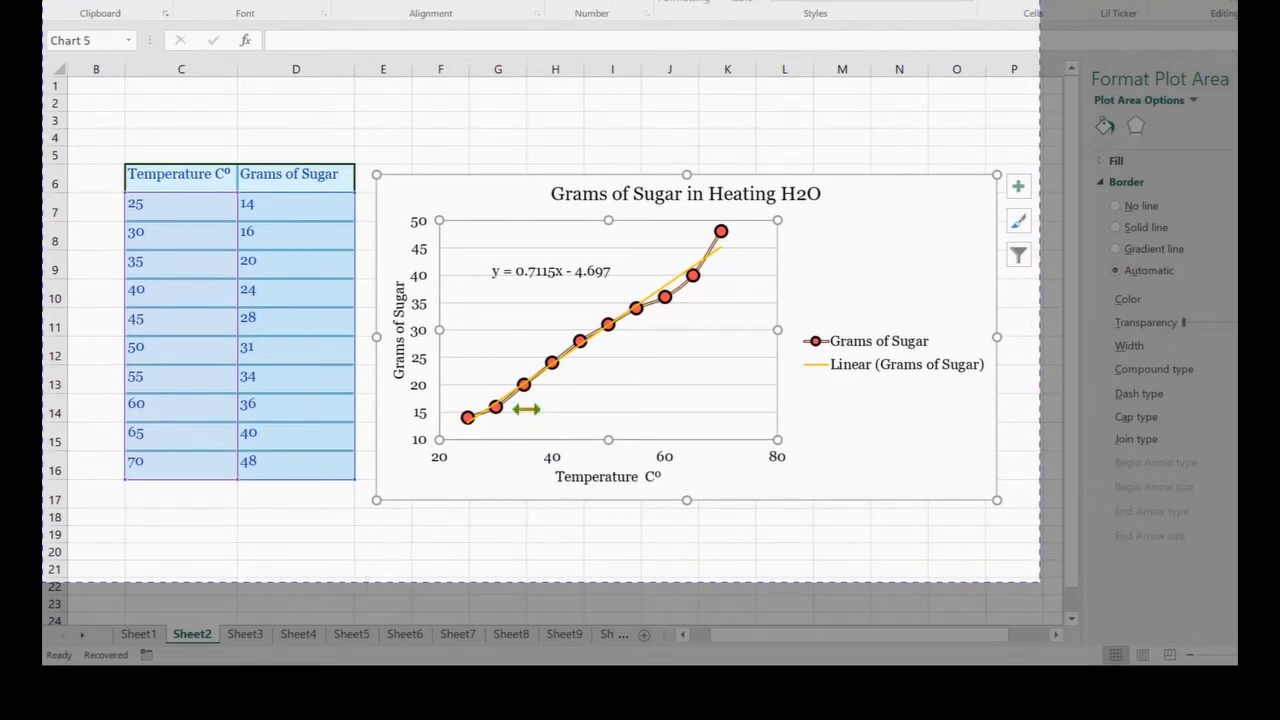
Edit the slope in the trendline equation so it reads 0.71x
left_click(550, 271)
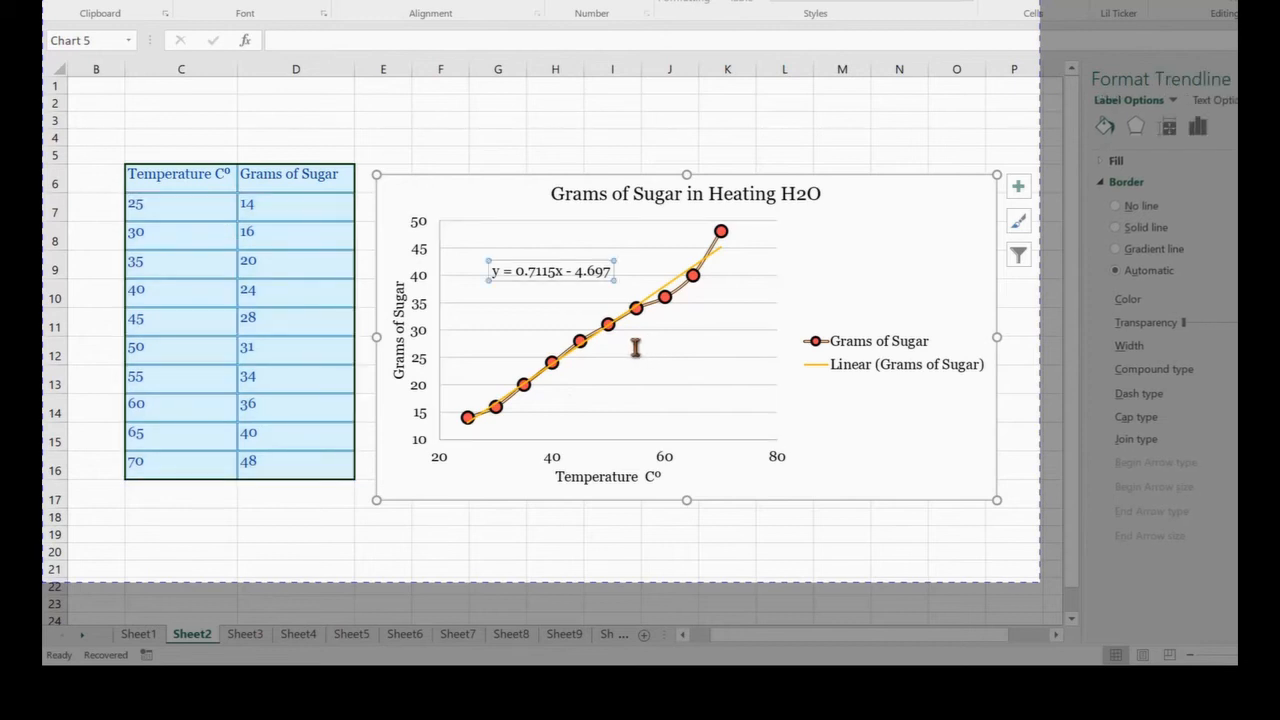
left_click(535, 271)
left_click_drag(537, 271, 559, 271)
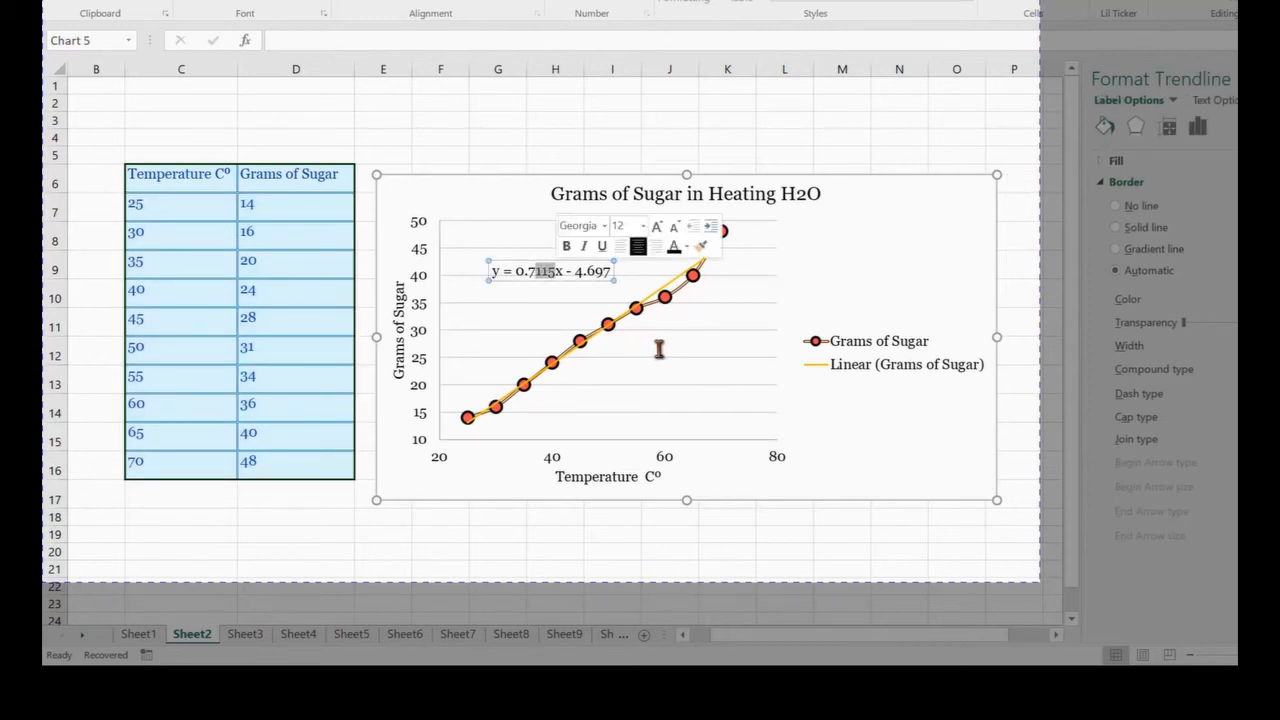
type("1")
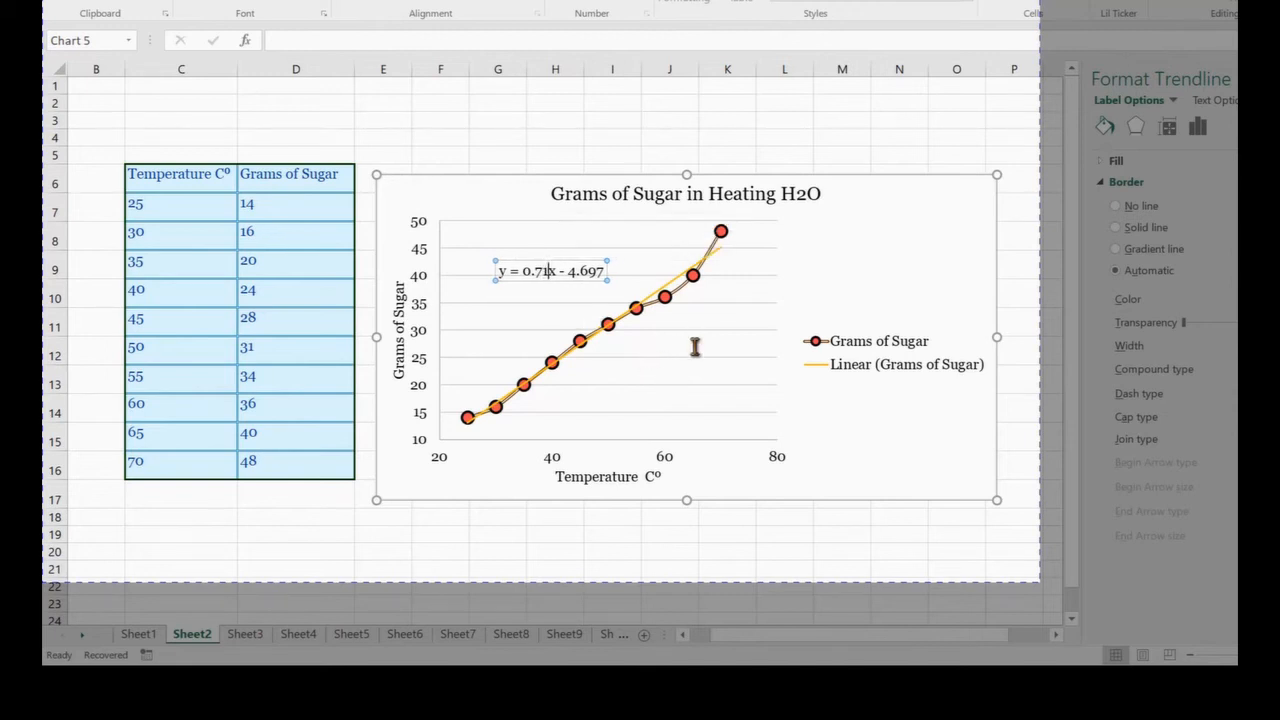
Shorten the constant in the trendline equation to 4.7 and leave the label
key("shift+Left")
key("shift+Left")
key("shift+Left")
key("shift+Left")
key("shift+Left")
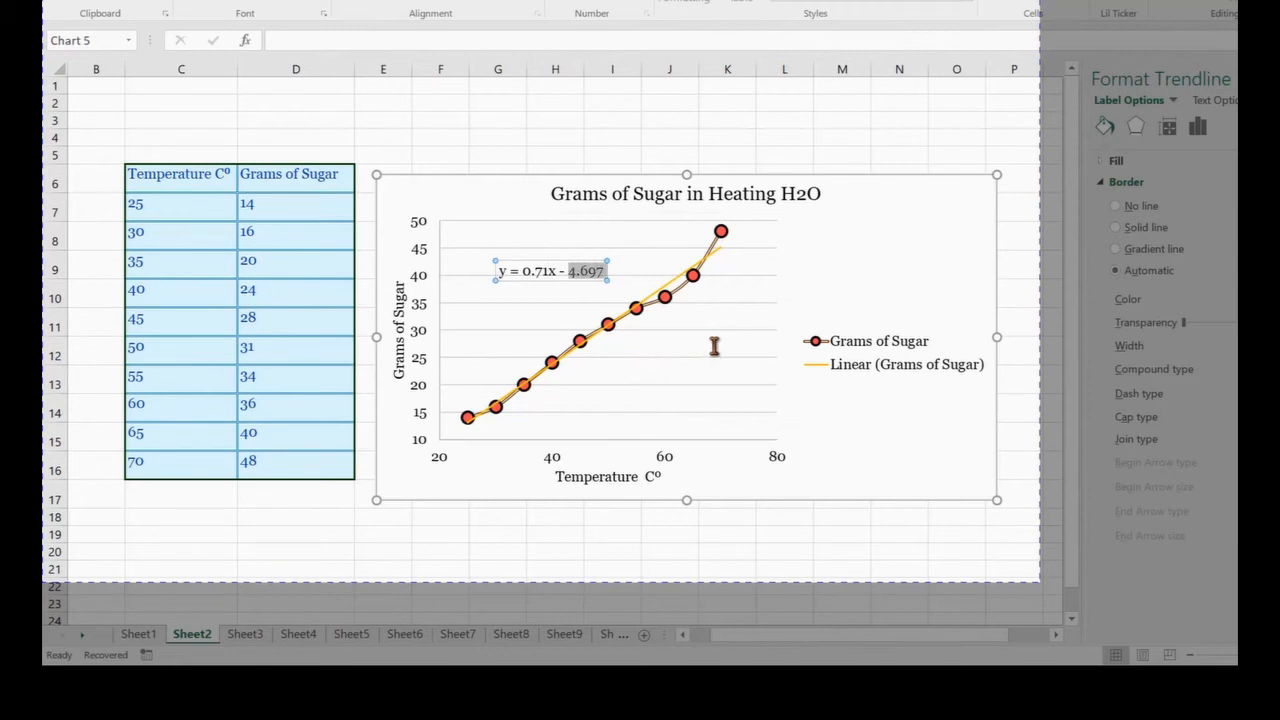
key("Right")
key("Left")
key("Left")
key("Left")
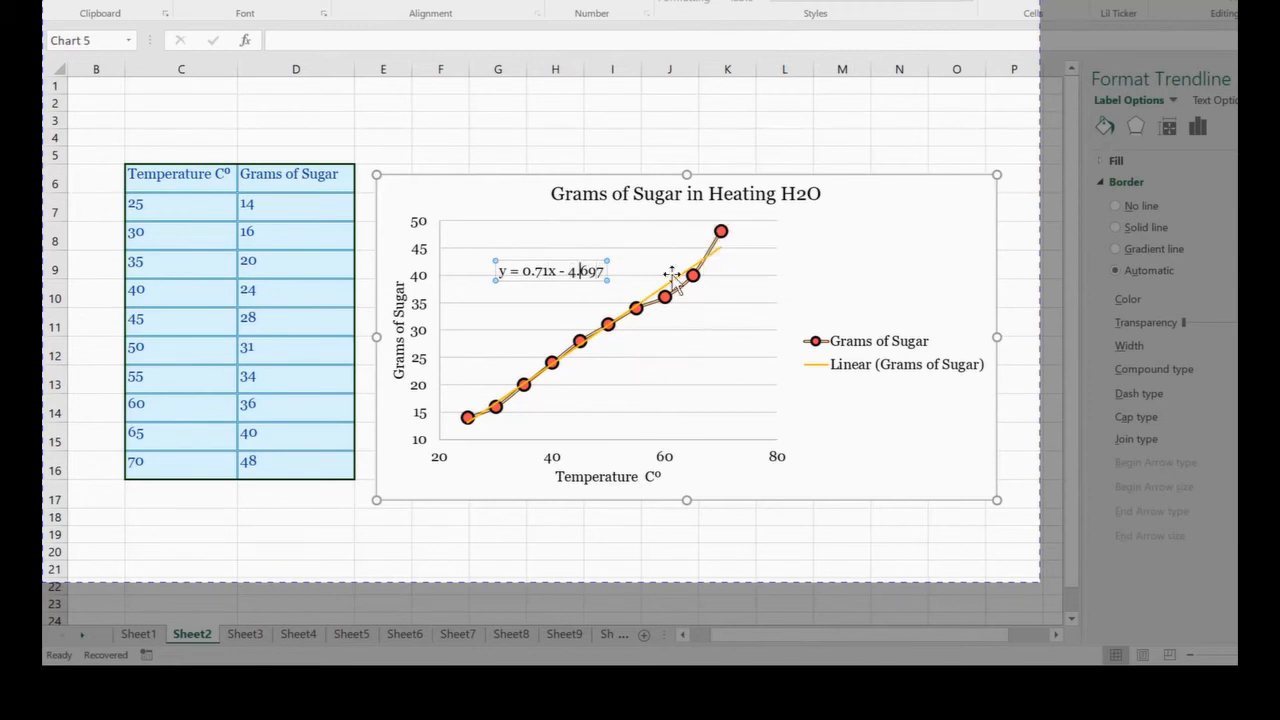
key("Delete")
key("Delete")
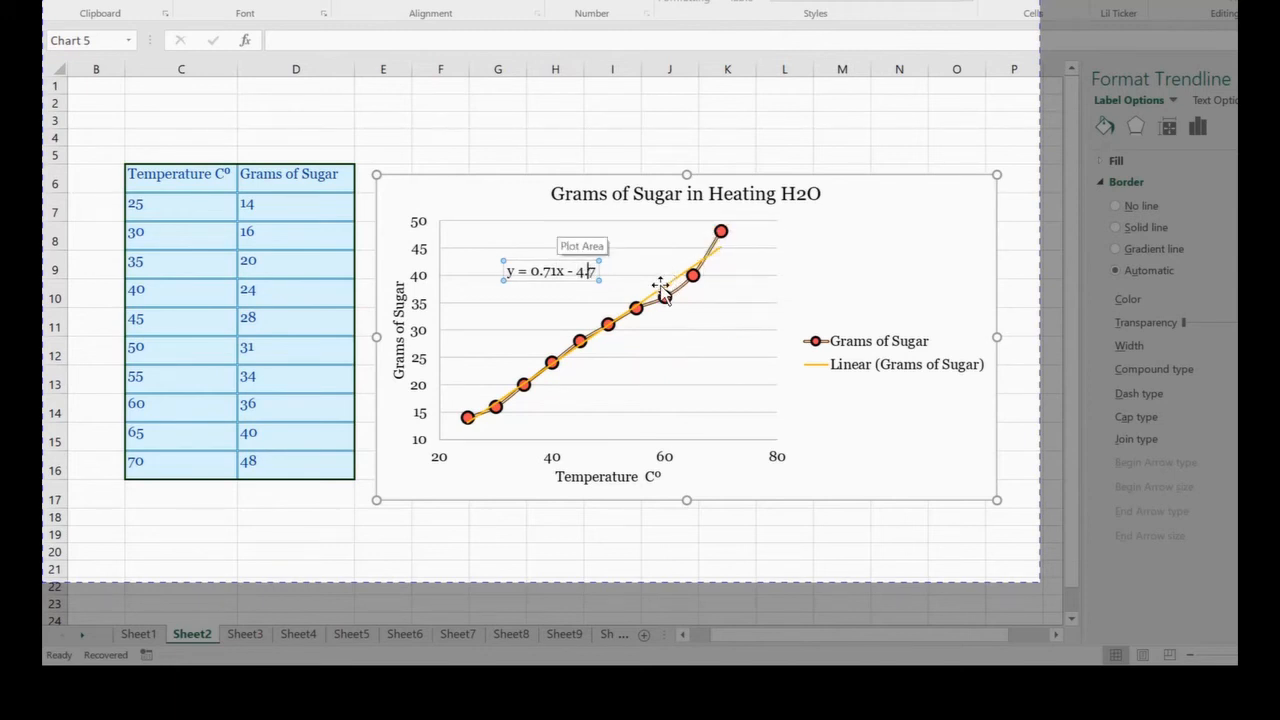
left_click(747, 460)
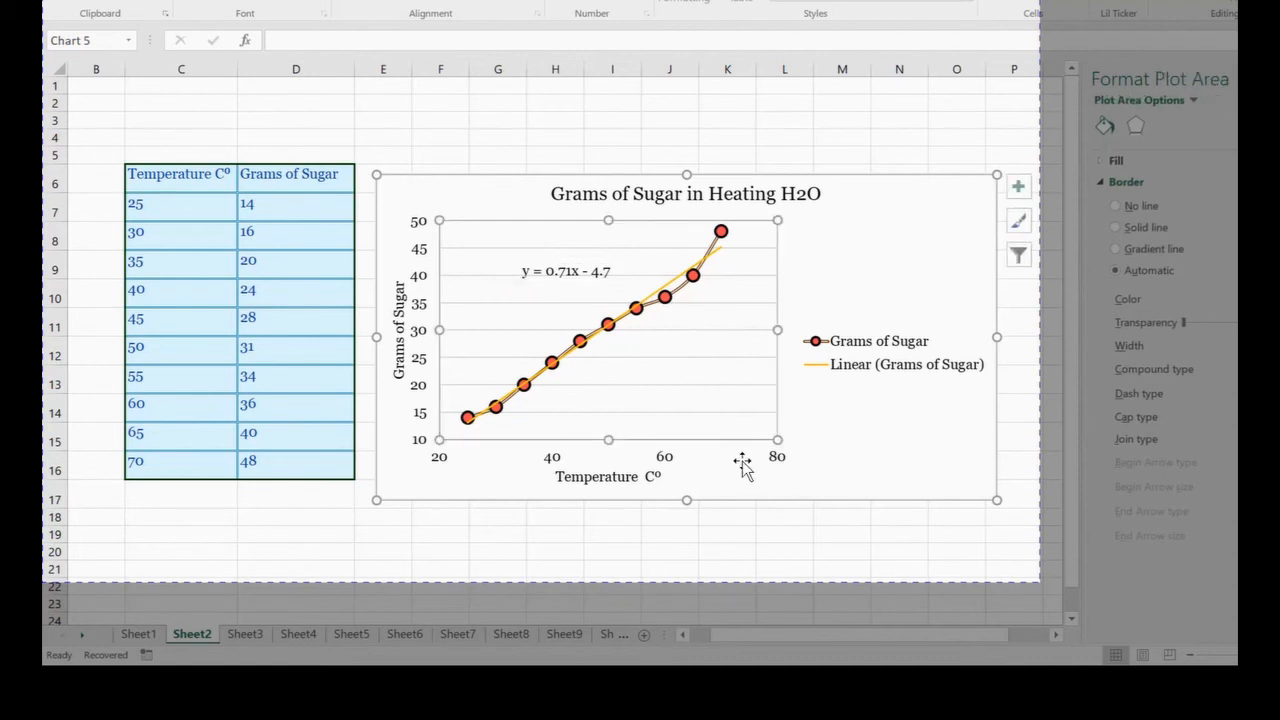
key("ctrl+z")
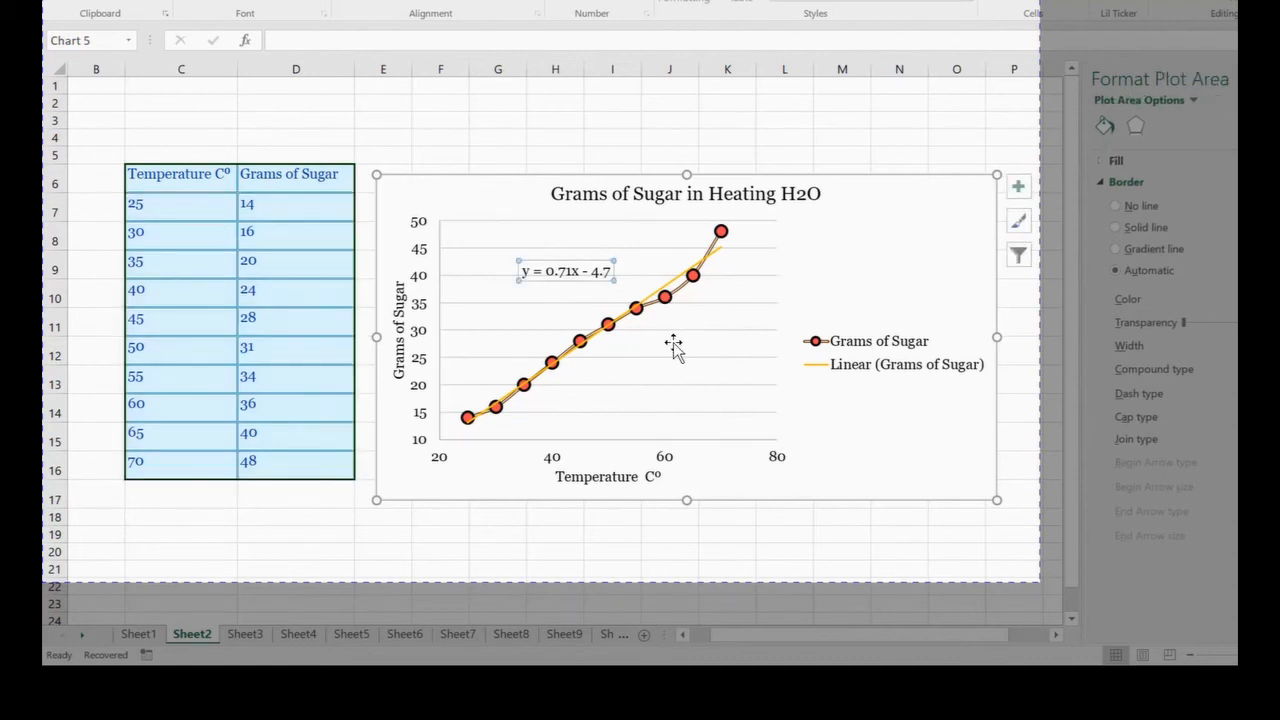
left_click(785, 437)
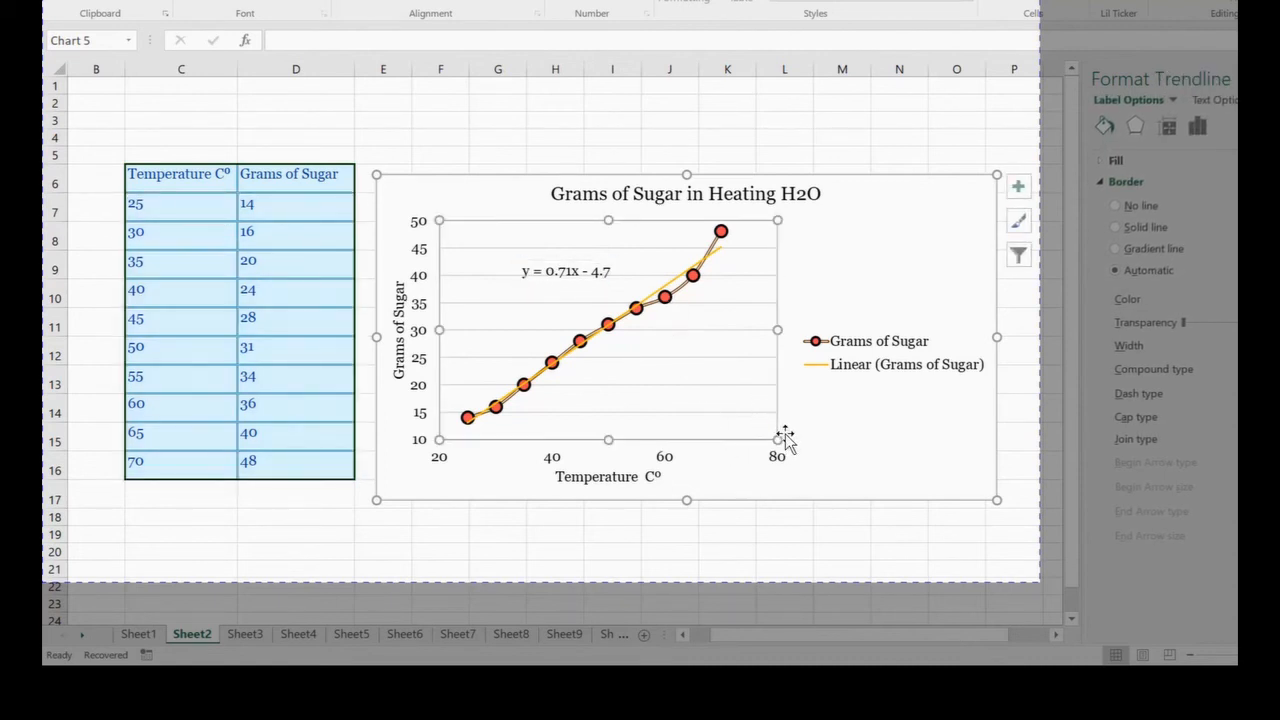